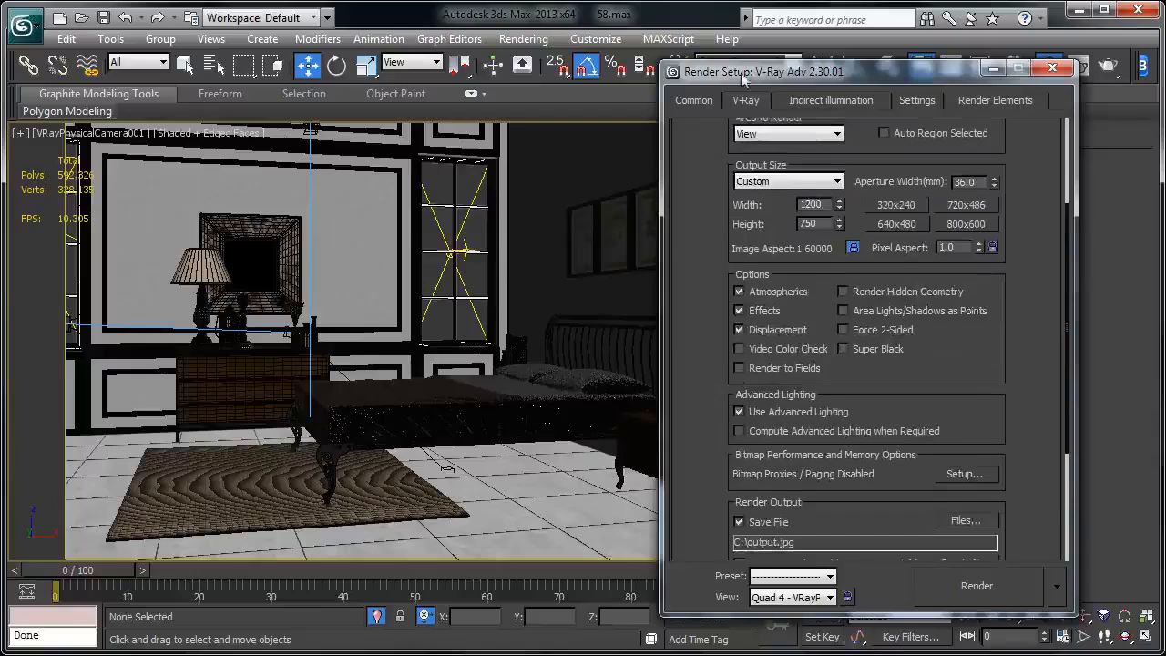
# Enable the built-in V-Ray frame buffer in the render settings
pyautogui.click(746, 100)
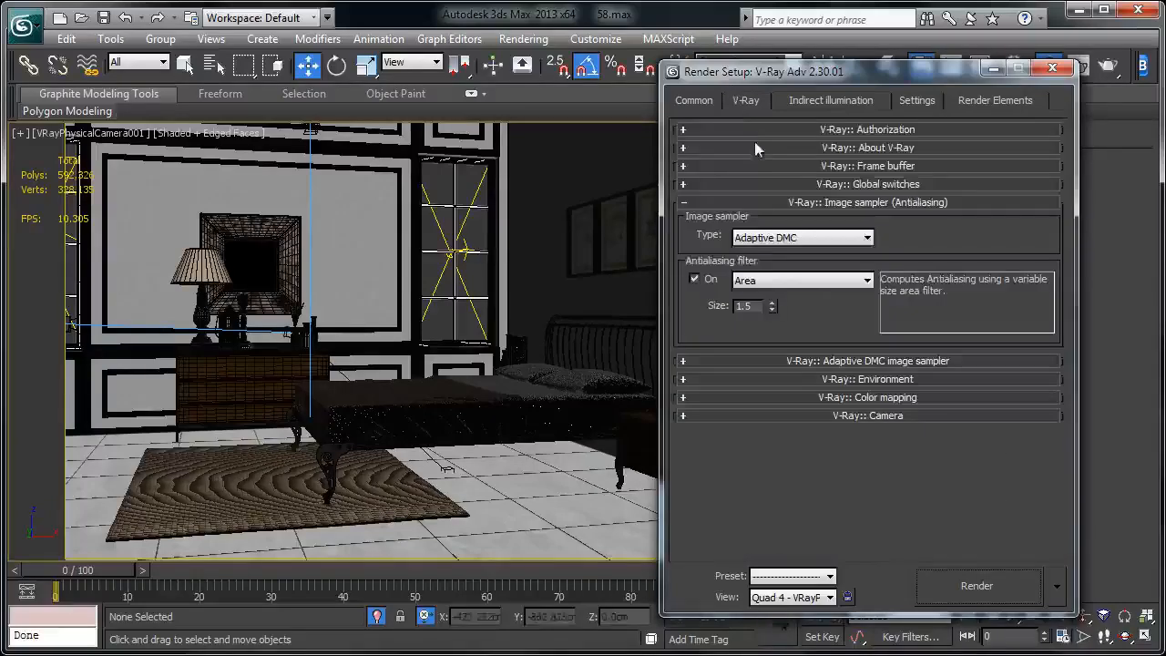
pyautogui.click(848, 166)
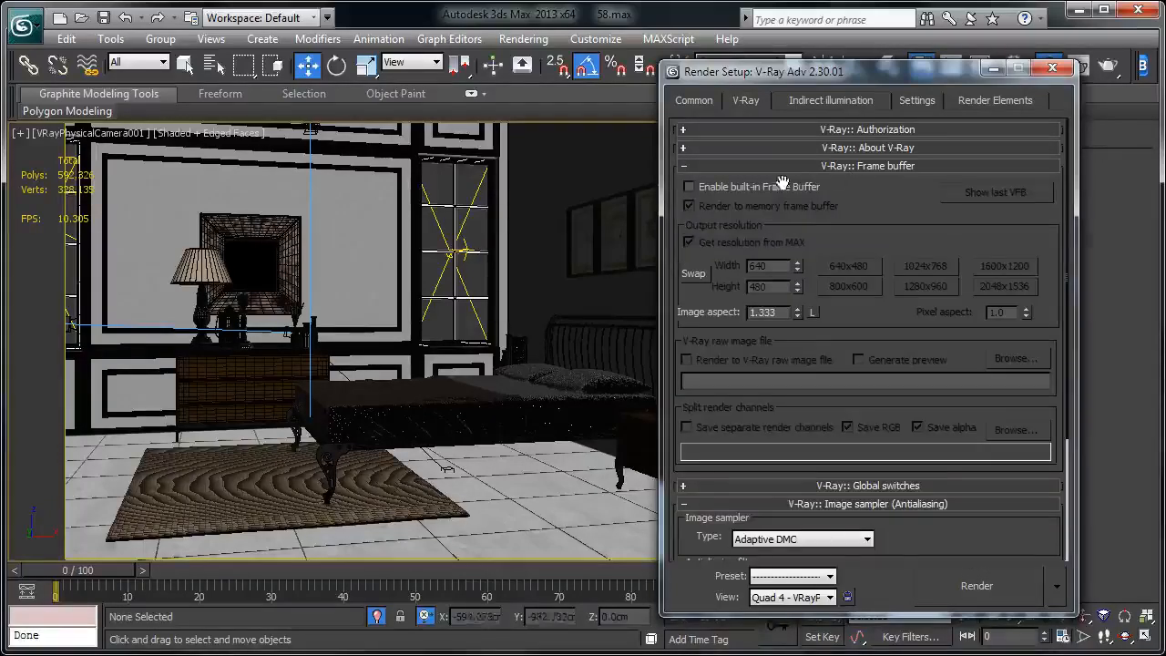
pyautogui.click(854, 166)
# Look through the V-Ray global switches and choose Adaptive DMC as the image sampler type
pyautogui.click(854, 184)
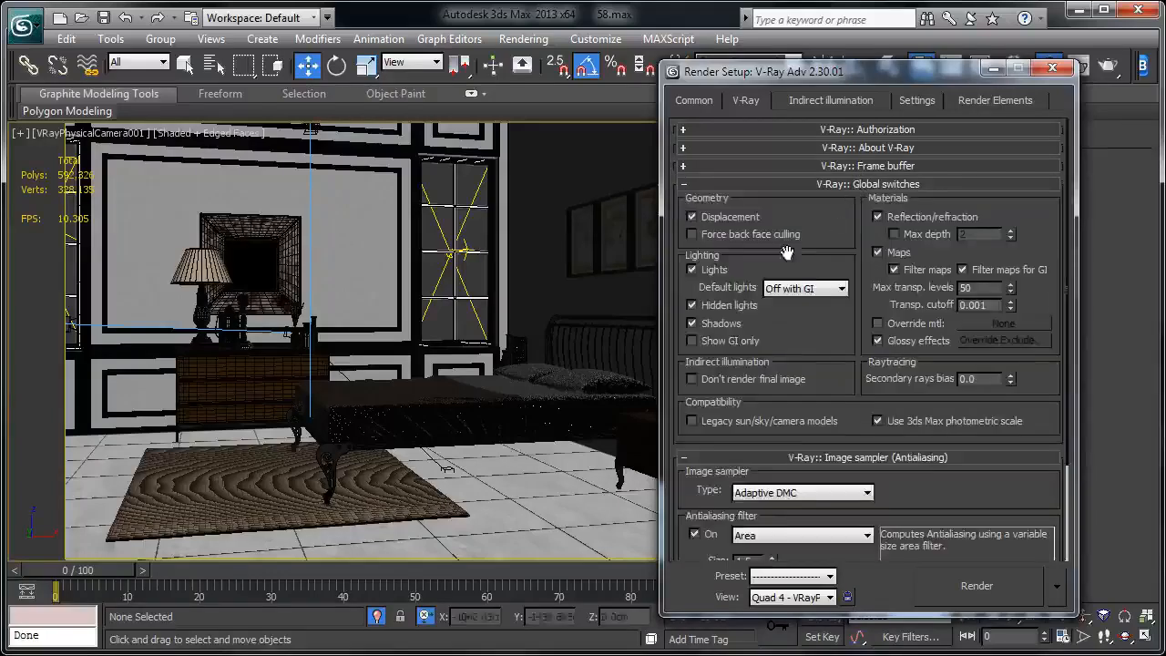
pyautogui.scroll(-1, 833, 355)
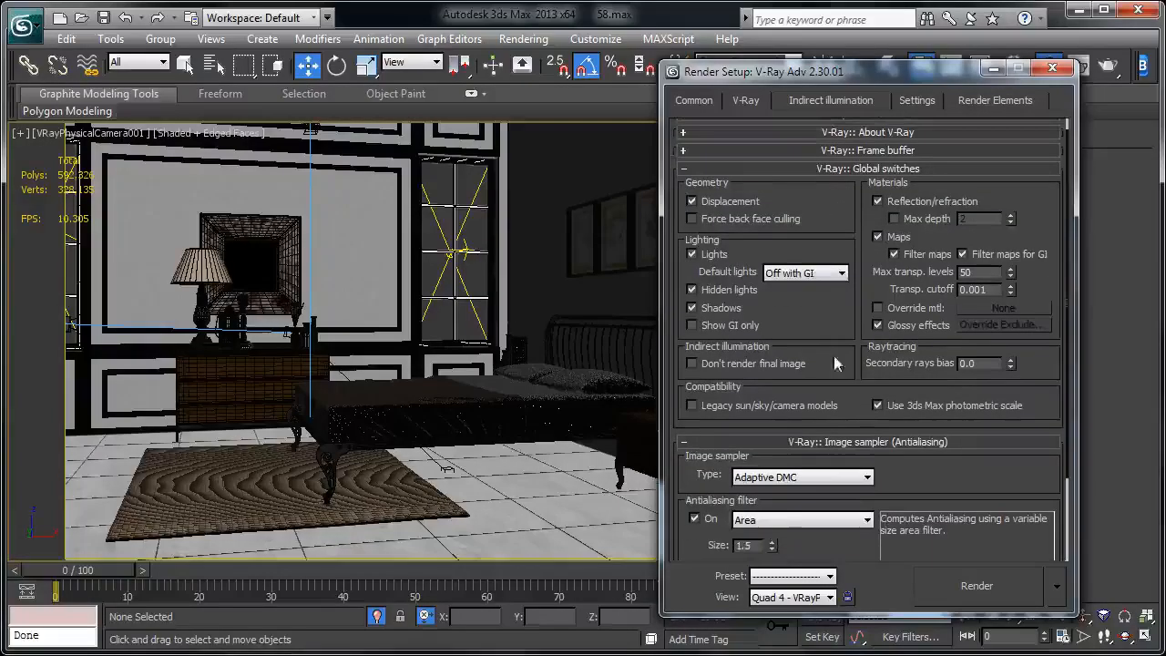
pyautogui.click(869, 171)
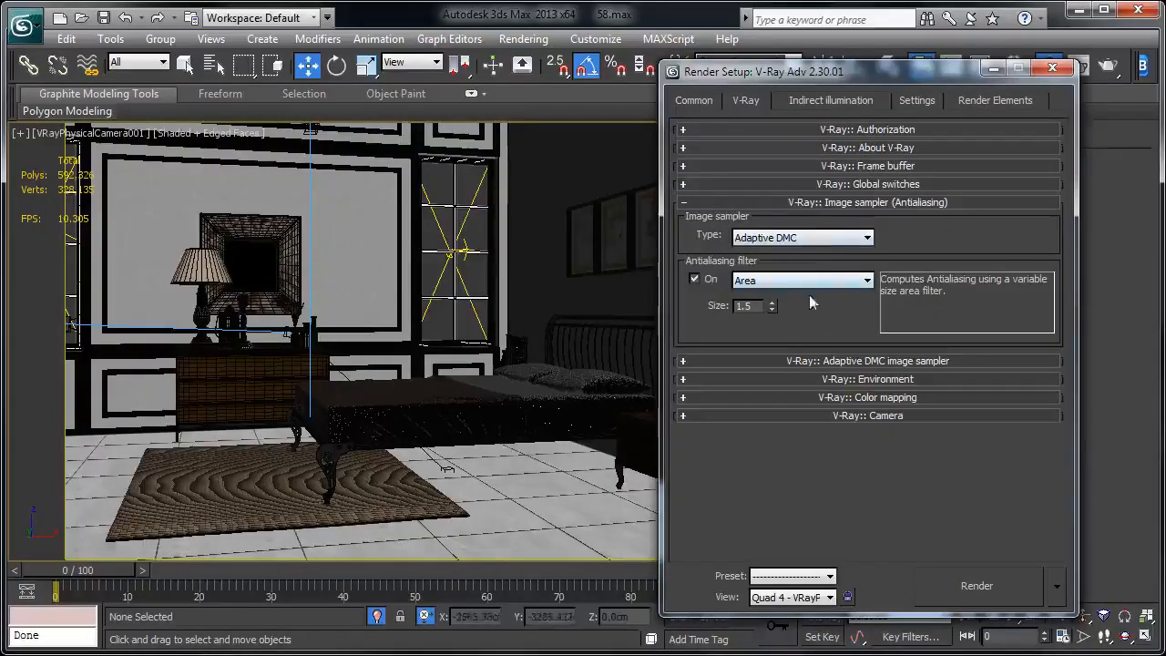
pyautogui.click(802, 237)
pyautogui.click(774, 263)
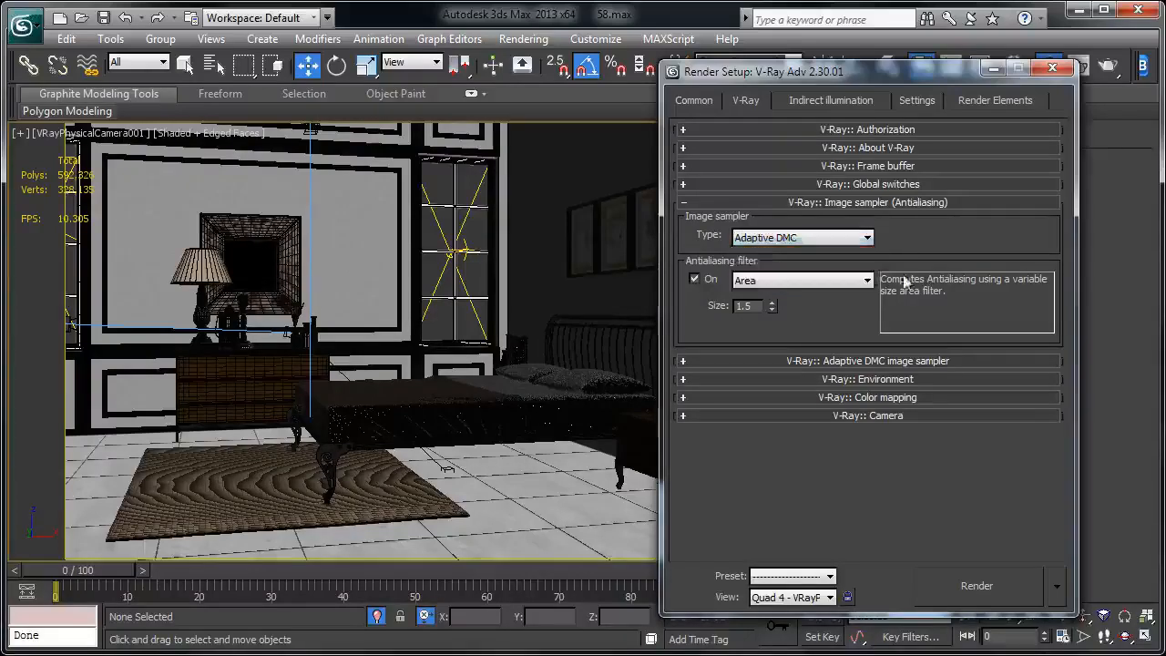
# Check the minimum and maximum subdivisions of the Adaptive DMC image sampler
pyautogui.click(857, 202)
pyautogui.click(851, 224)
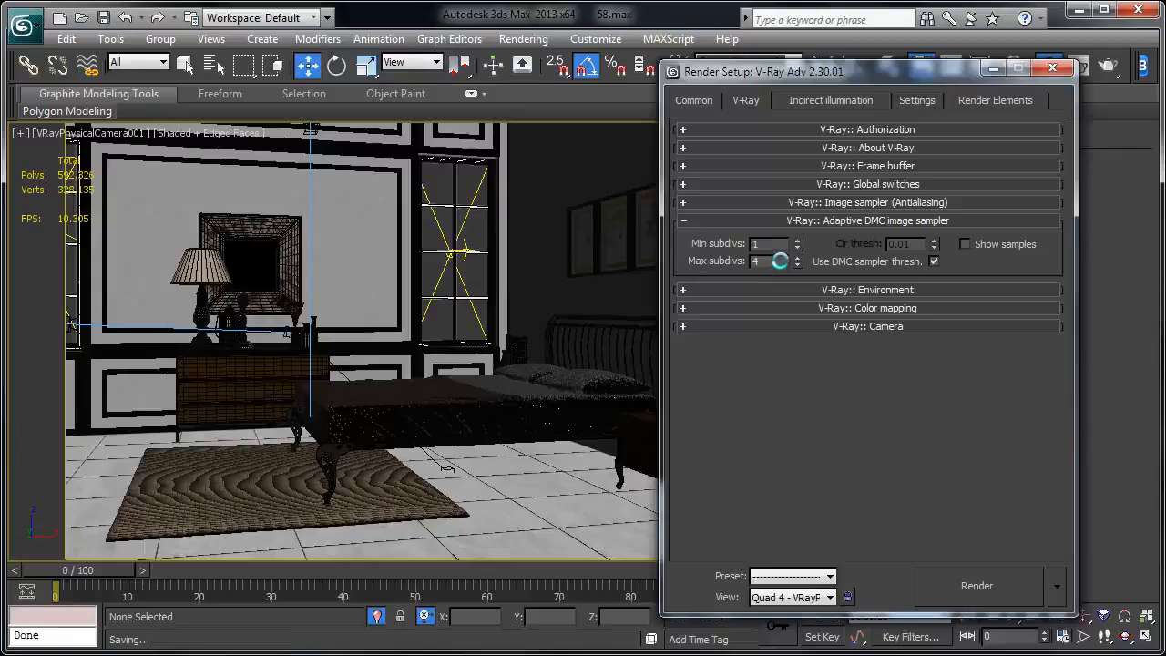
pyautogui.moveTo(780, 262); pyautogui.dragTo(715, 261)
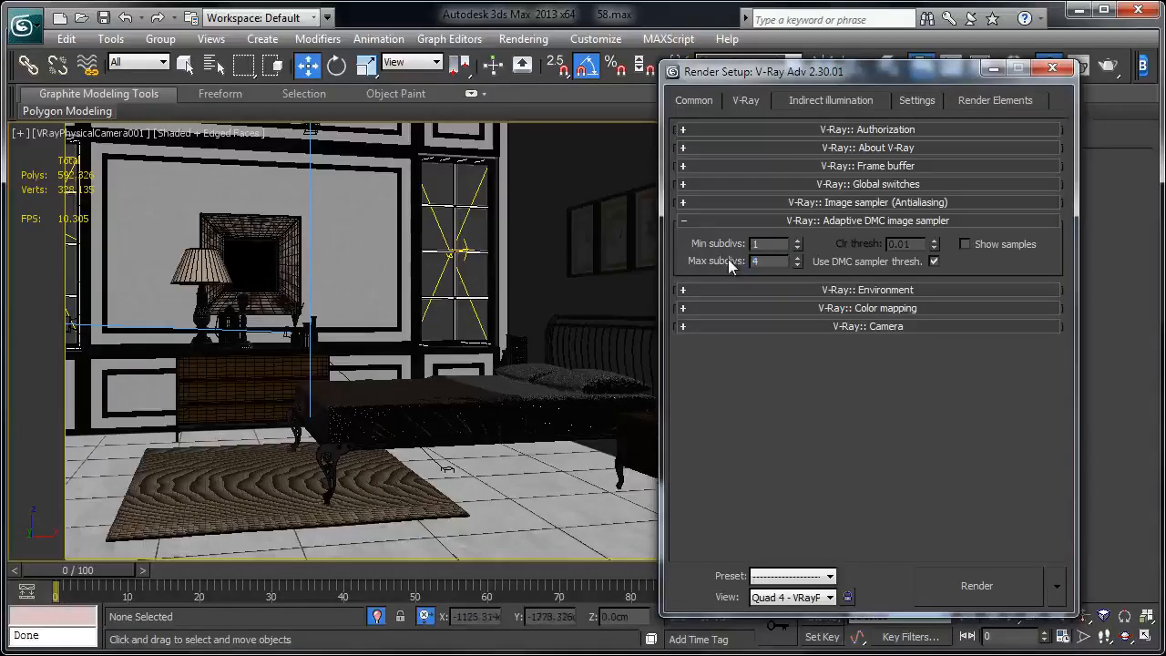
pyautogui.click(854, 222)
# Set the V-Ray color mapping gamma to 2.2
pyautogui.click(854, 239)
pyautogui.click(851, 239)
pyautogui.click(838, 258)
pyautogui.moveTo(820, 347); pyautogui.dragTo(764, 352)
pyautogui.write('2.2')
pyautogui.press('Return')
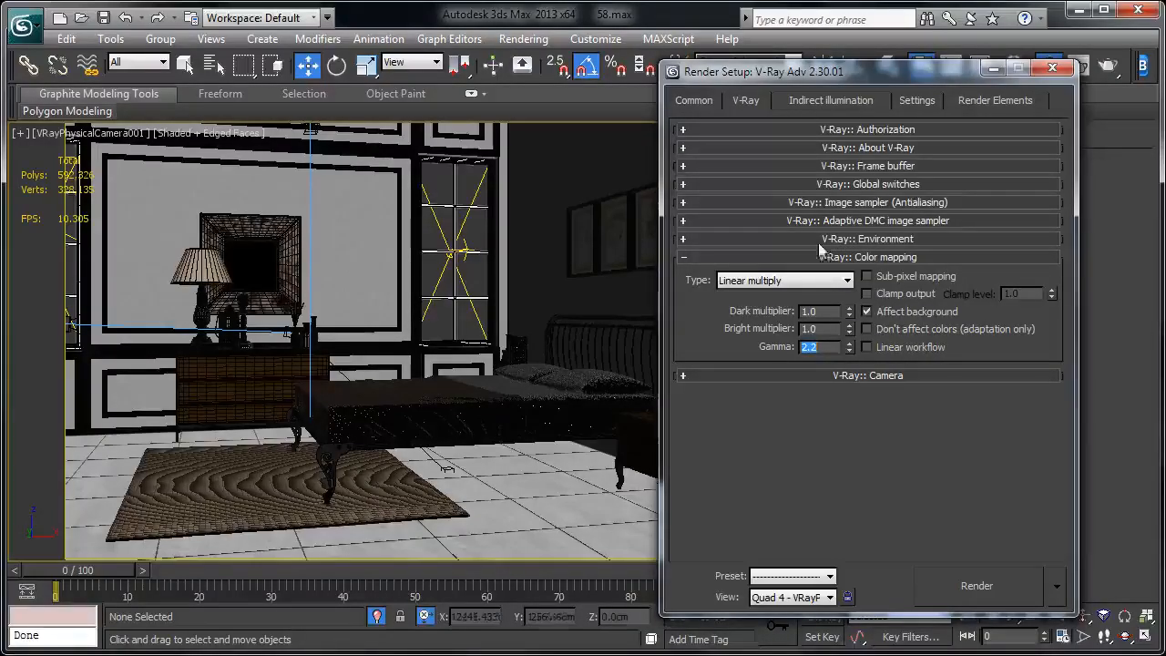
# Turn on indirect illumination and enable its ambient occlusion with an amount of 0.2 and a radius of 15 cm
pyautogui.click(835, 99)
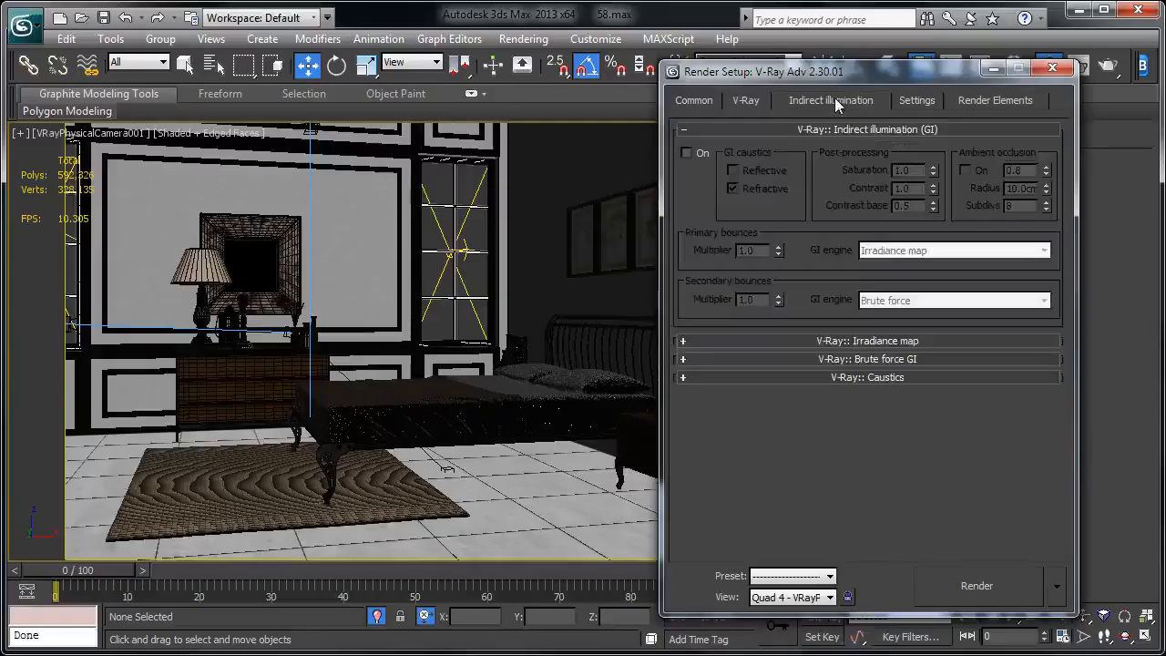
pyautogui.click(693, 157)
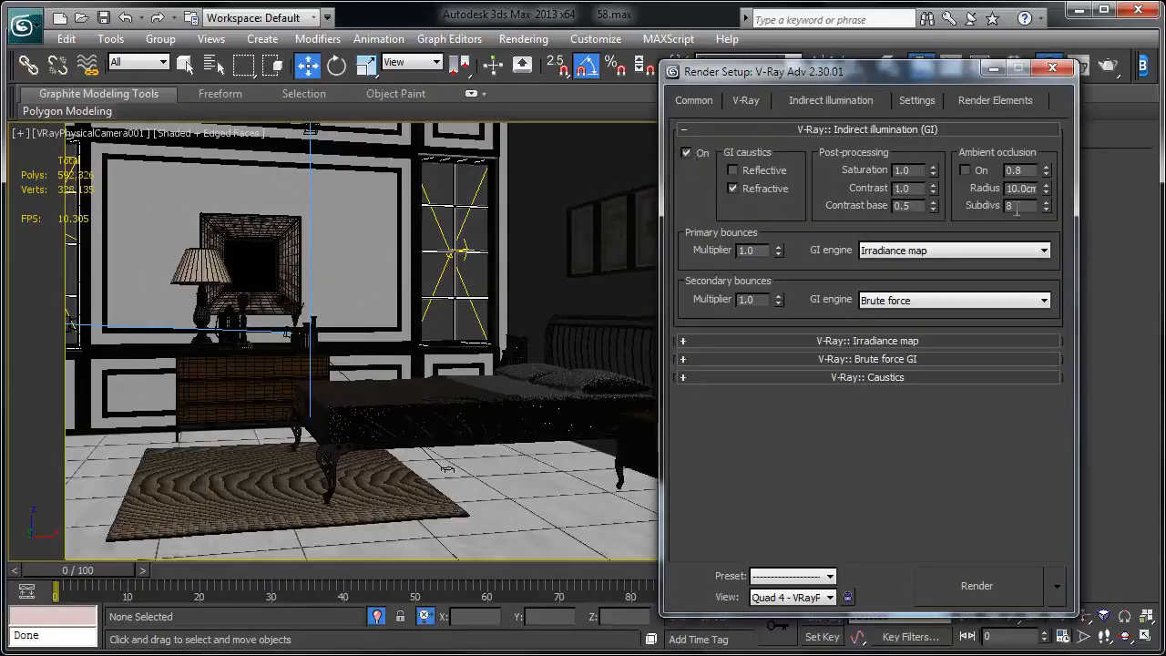
pyautogui.click(968, 169)
pyautogui.doubleClick(1014, 170)
pyautogui.write('0.2')
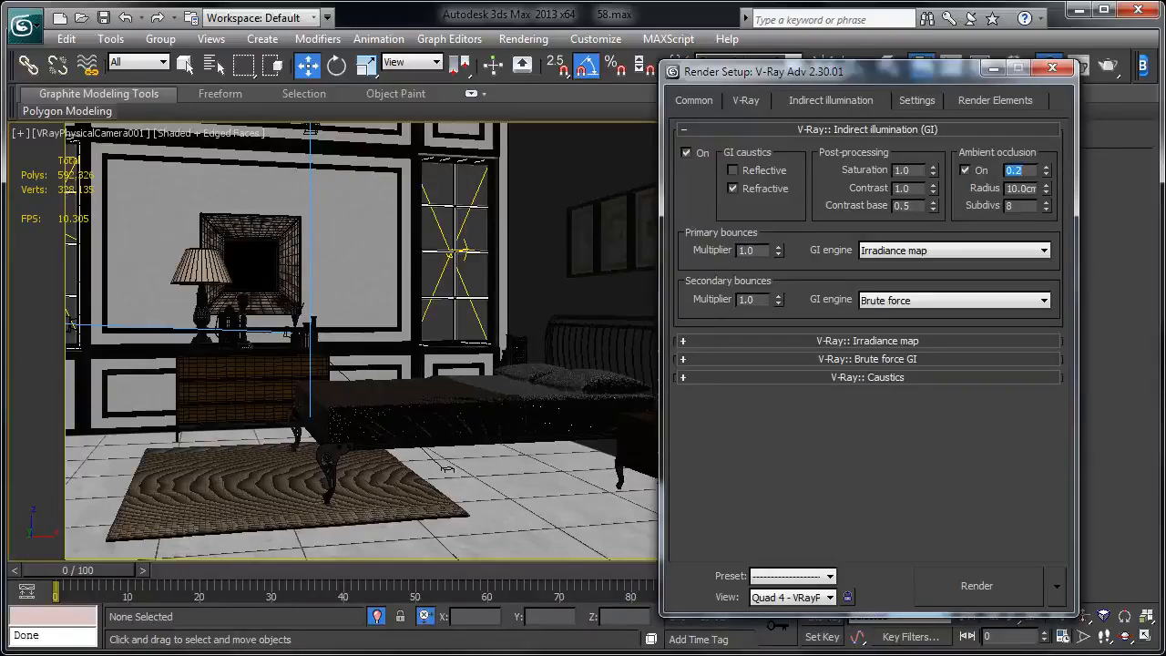
pyautogui.doubleClick(1022, 187)
pyautogui.write('15')
pyautogui.press('Return')
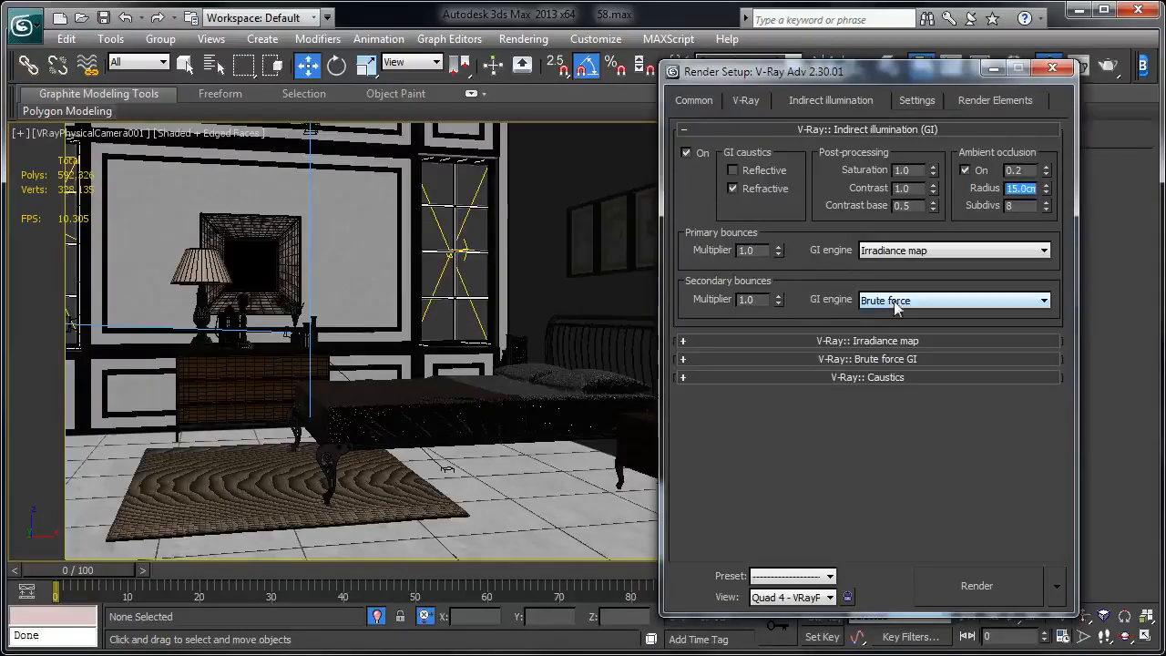
# Use Brute force for the primary bounces and Light cache for the secondary bounces with a multiplier of 0.9
pyautogui.click(912, 251)
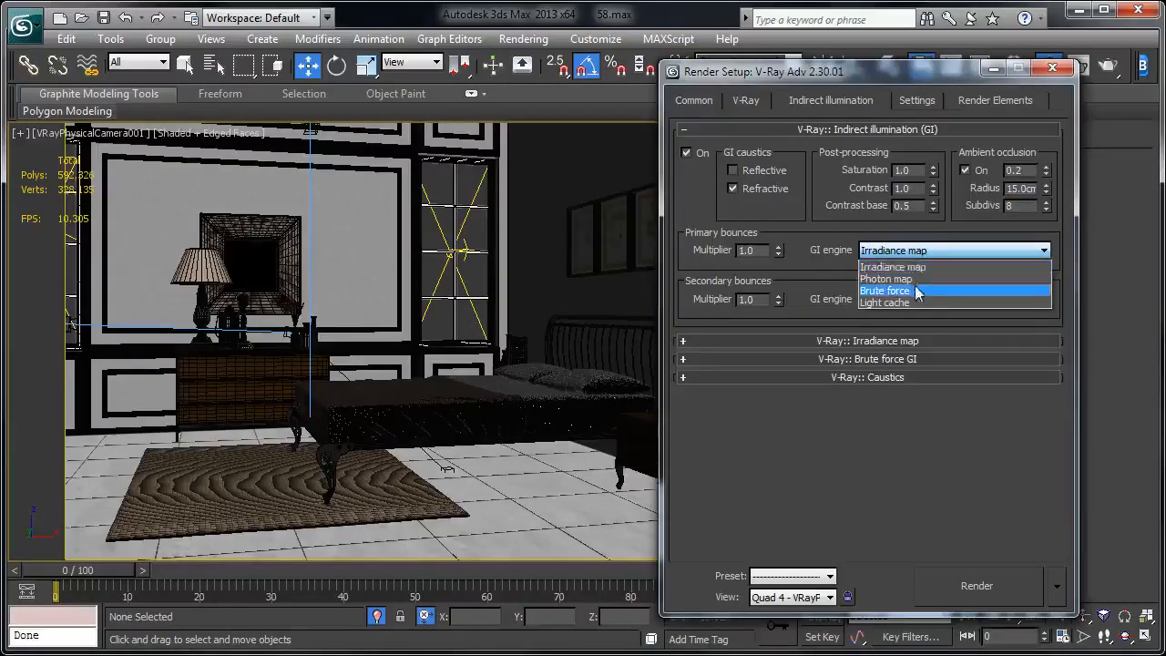
pyautogui.click(916, 290)
pyautogui.click(915, 300)
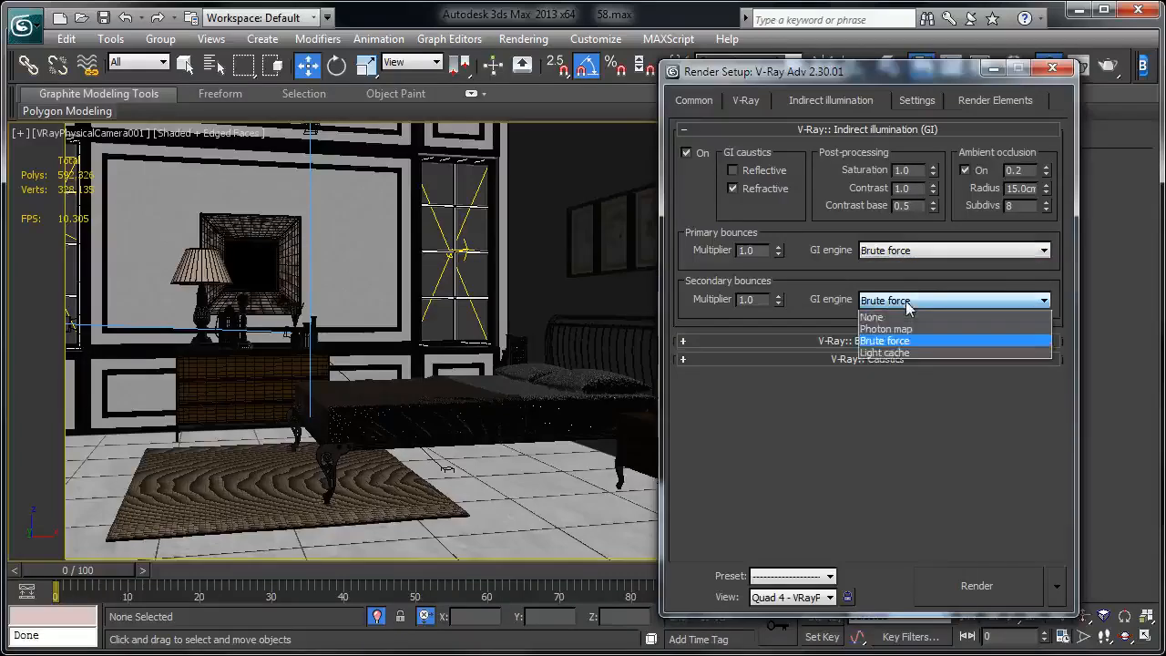
pyautogui.click(897, 352)
pyautogui.click(902, 251)
pyautogui.click(901, 253)
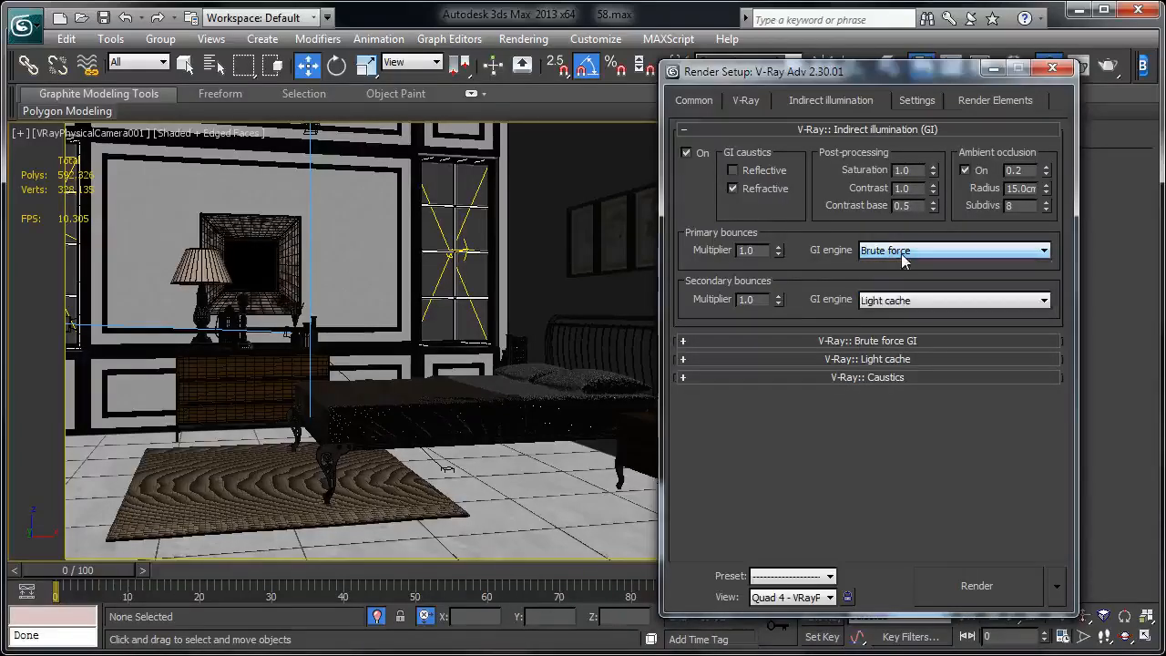
pyautogui.moveTo(760, 300); pyautogui.dragTo(697, 298)
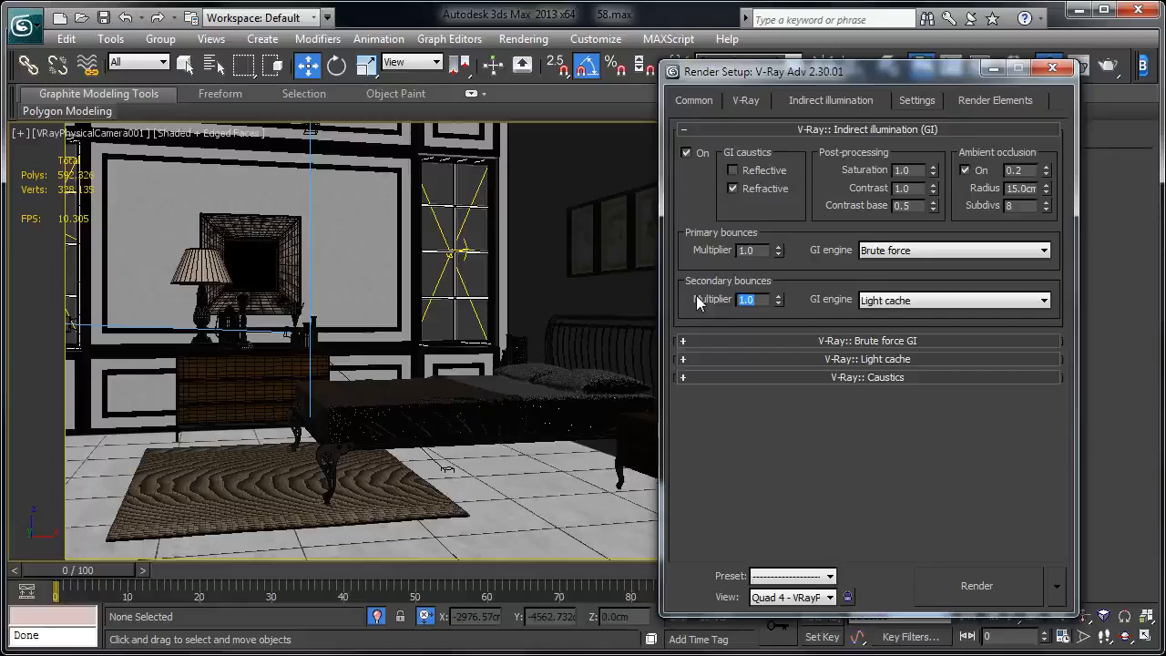
pyautogui.write('.9')
# Review the Brute force GI subdivisions and set the Light cache subdivisions to 500
pyautogui.click(875, 340)
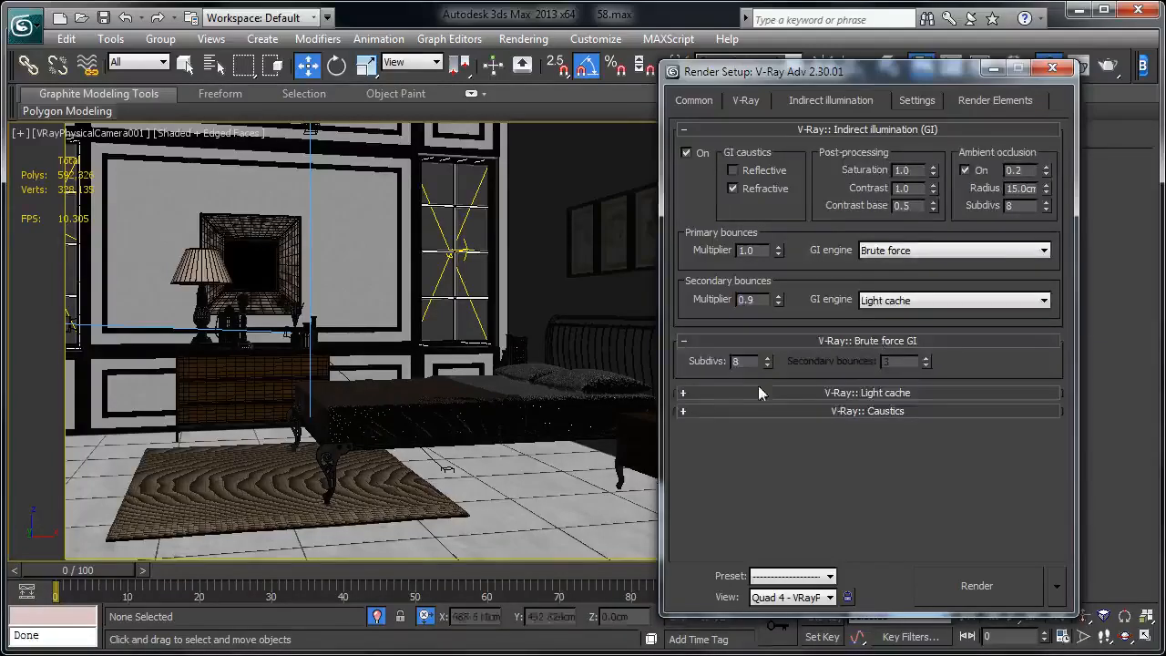
pyautogui.doubleClick(743, 364)
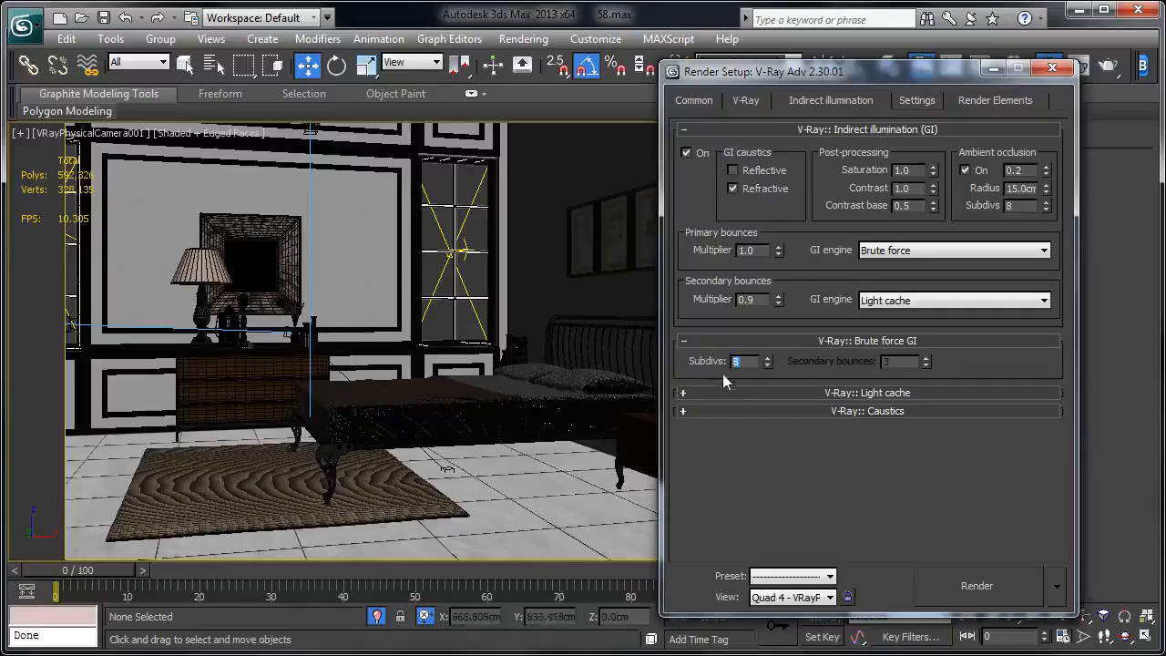
pyautogui.click(730, 392)
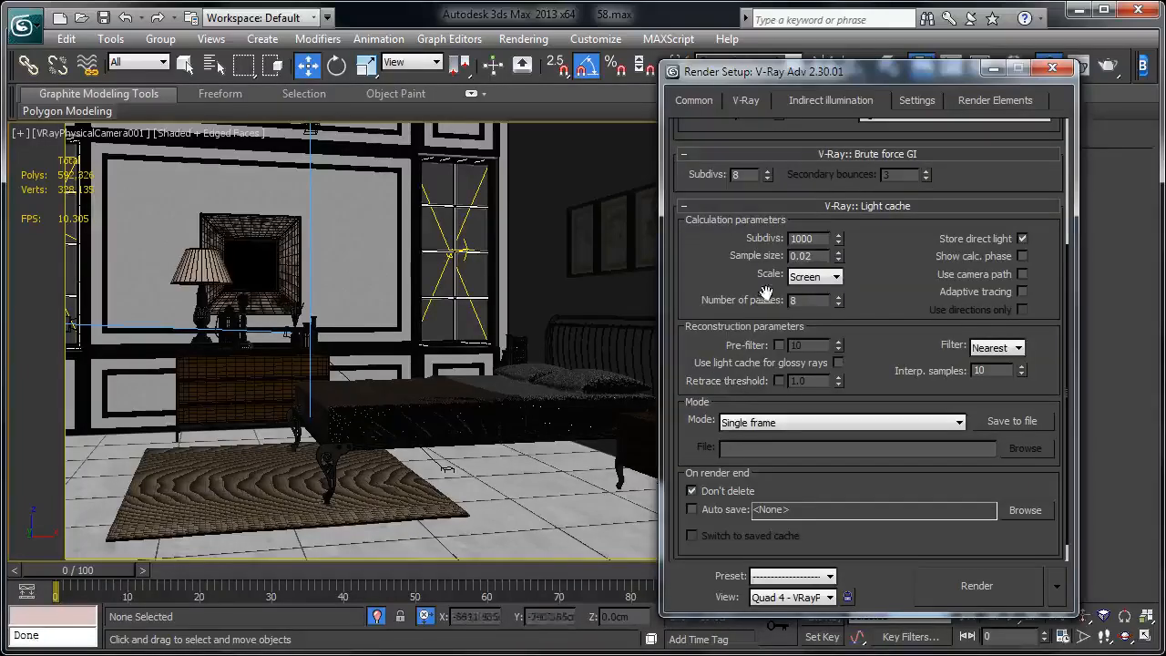
pyautogui.press('Tab')
pyautogui.moveTo(738, 329); pyautogui.dragTo(740, 312)
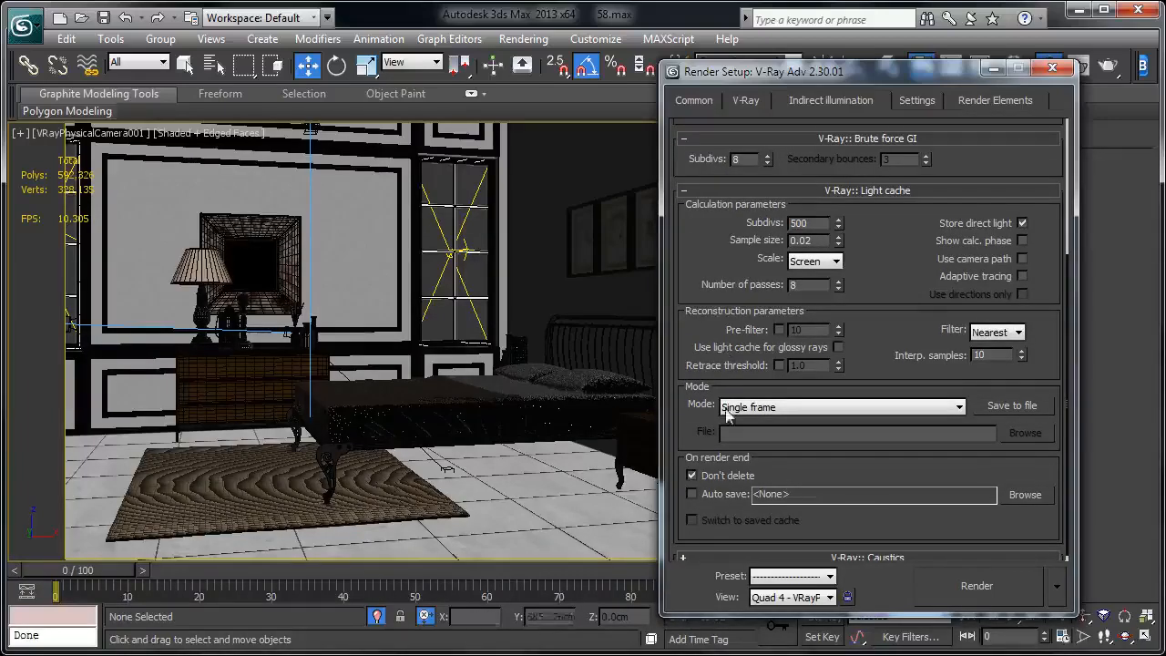
pyautogui.moveTo(867, 537); pyautogui.dragTo(872, 453)
# Set the dynamic memory limit in the V-Ray system settings to 4000 MB
pyautogui.click(917, 100)
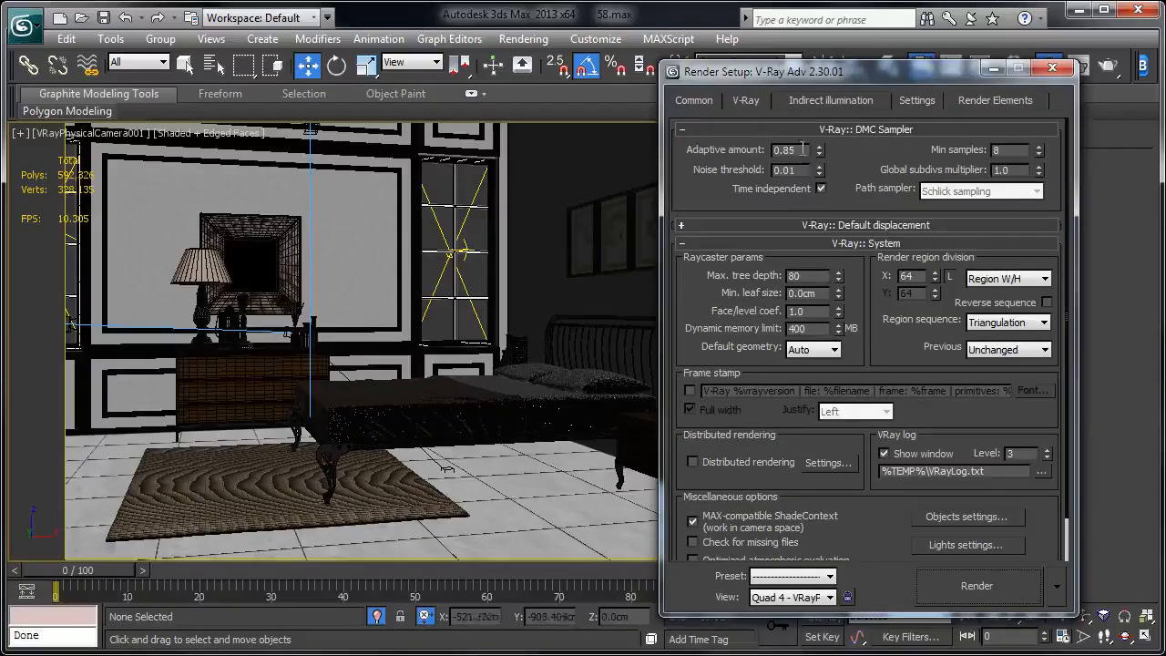
pyautogui.moveTo(815, 329); pyautogui.dragTo(720, 333)
pyautogui.write('4000')
pyautogui.press('Return')
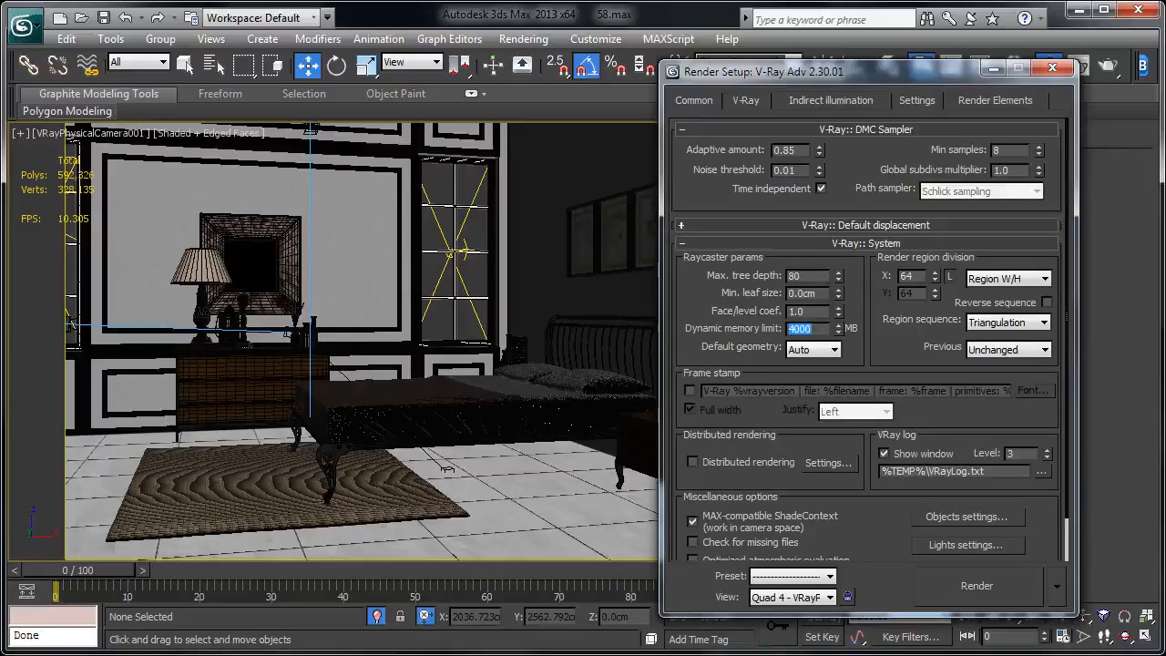
# Set the render region size to 32 and the region sequence to Top->Bottom
pyautogui.click(918, 275)
pyautogui.write('32')
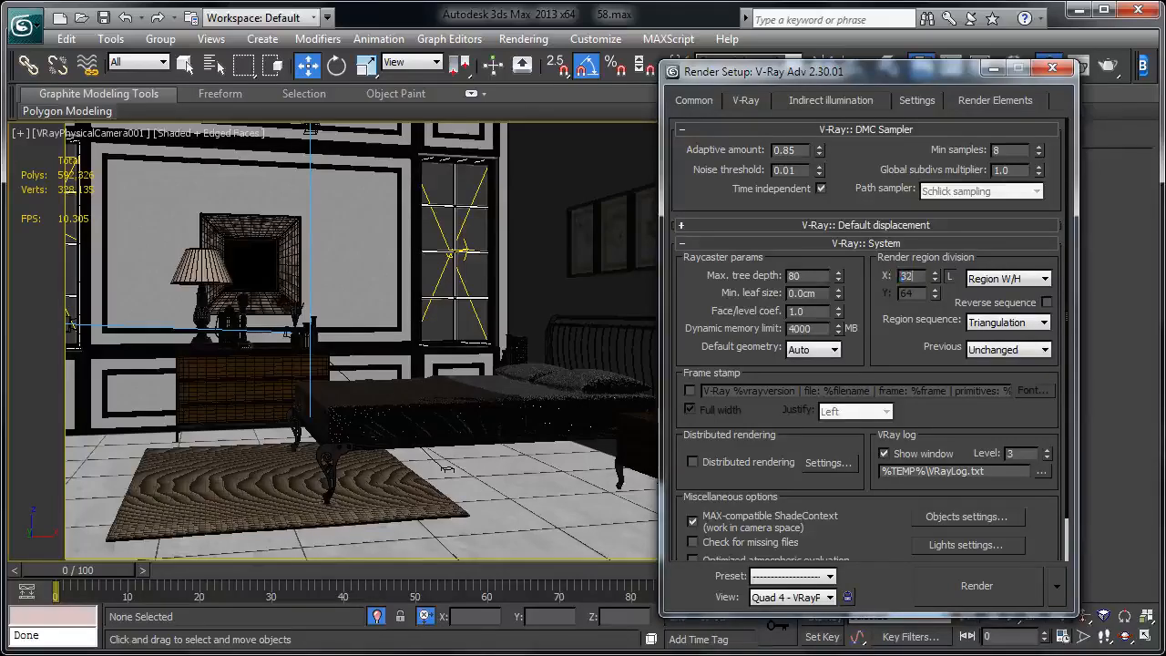
pyautogui.click(1003, 322)
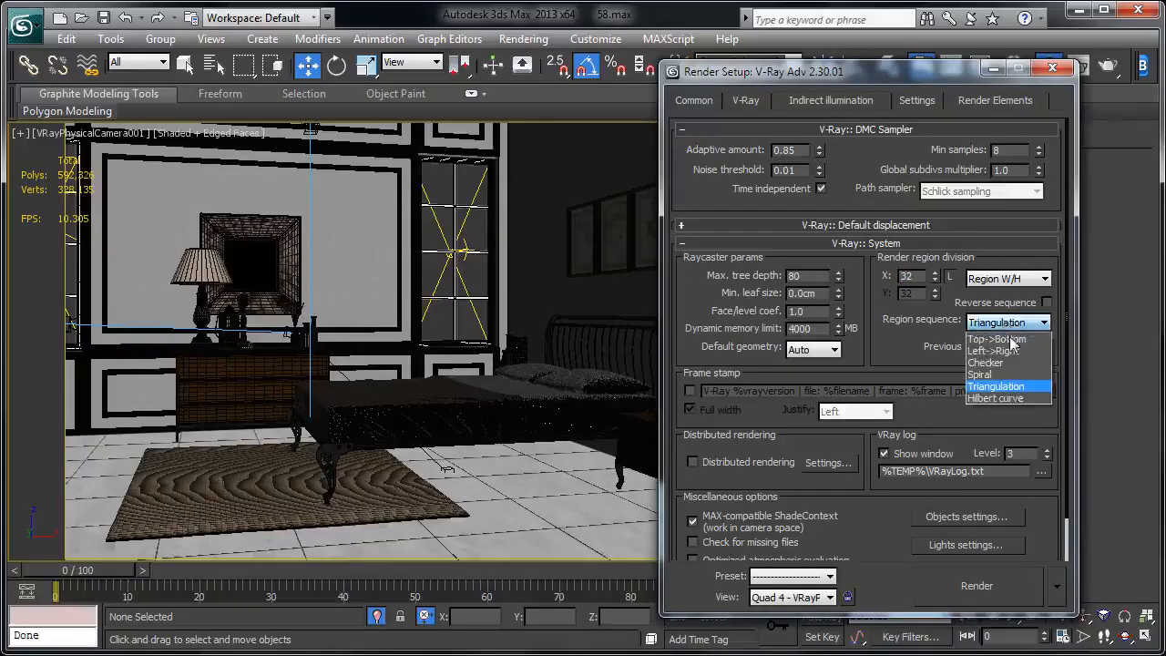
pyautogui.click(991, 335)
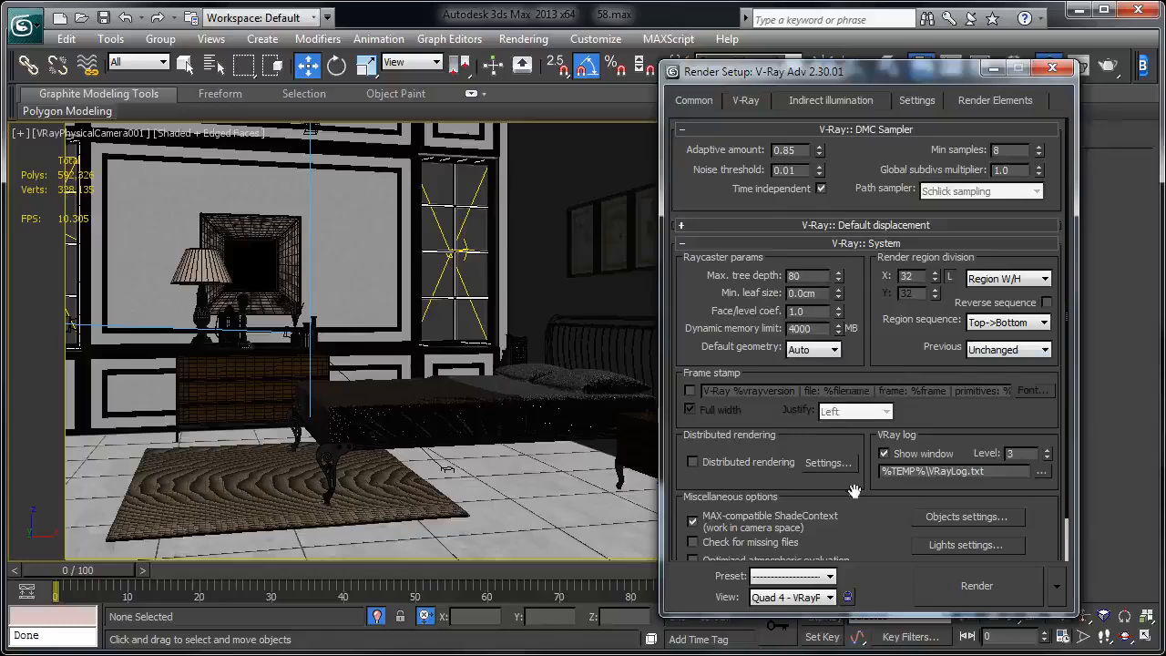
# Enable low thread priority and turn off the V-Ray log window
pyautogui.scroll(-2, 870, 525)
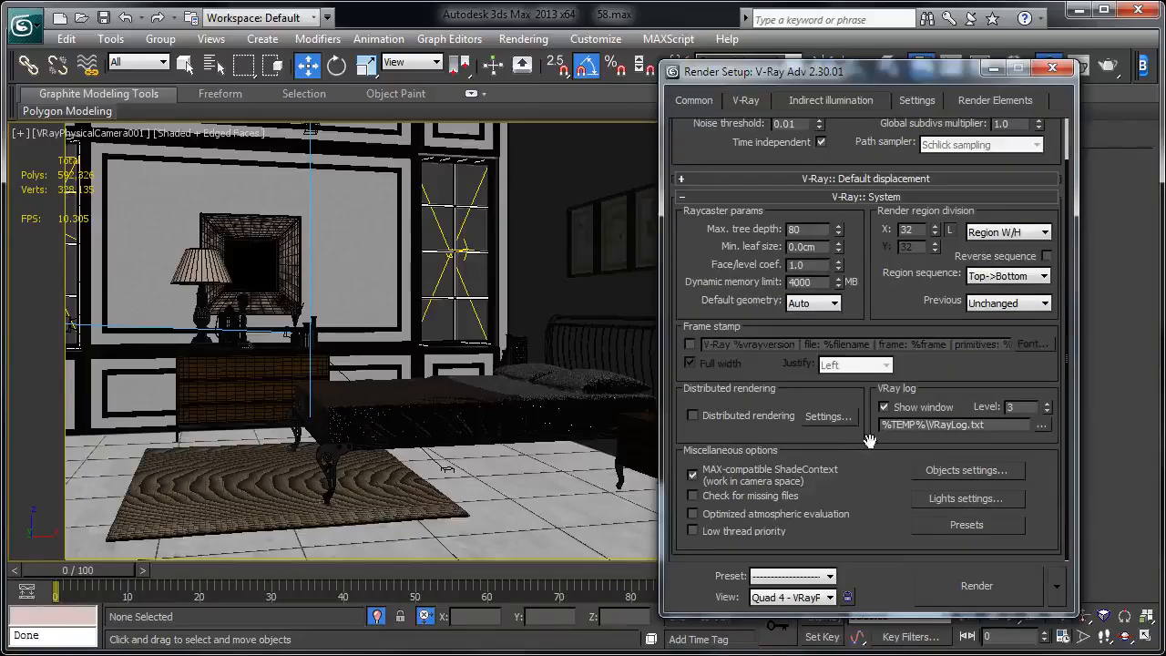
pyautogui.click(722, 533)
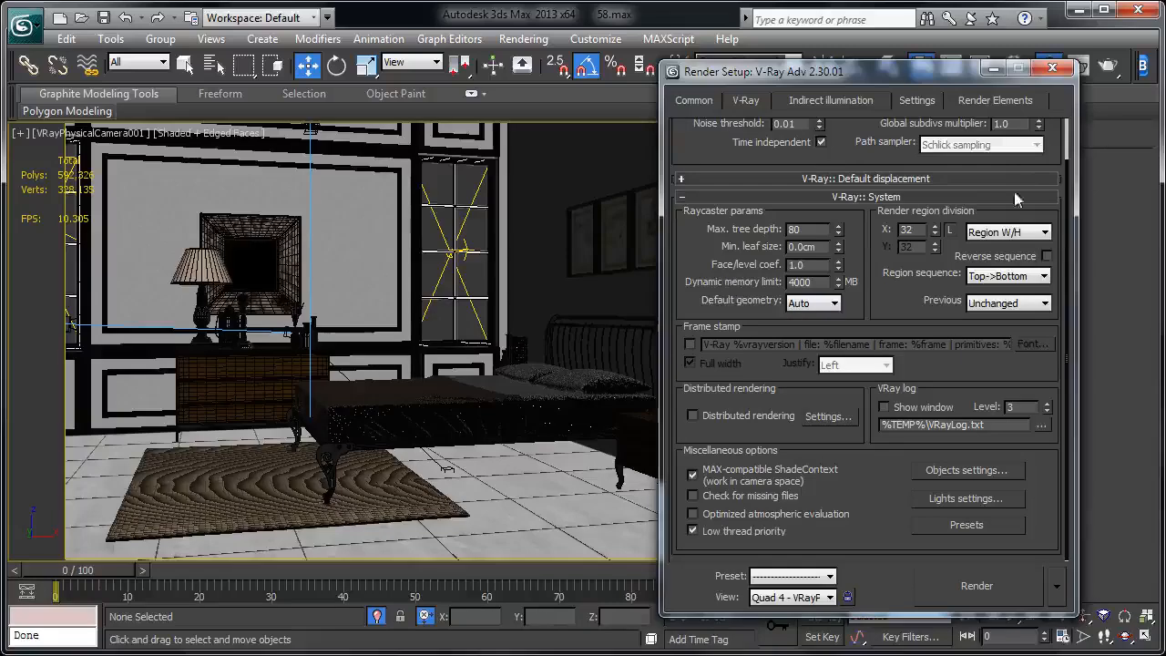
# Start and cancel a render of the camera view, and reduce the output width to 800 pixels with the image aspect locked
pyautogui.click(1001, 595)
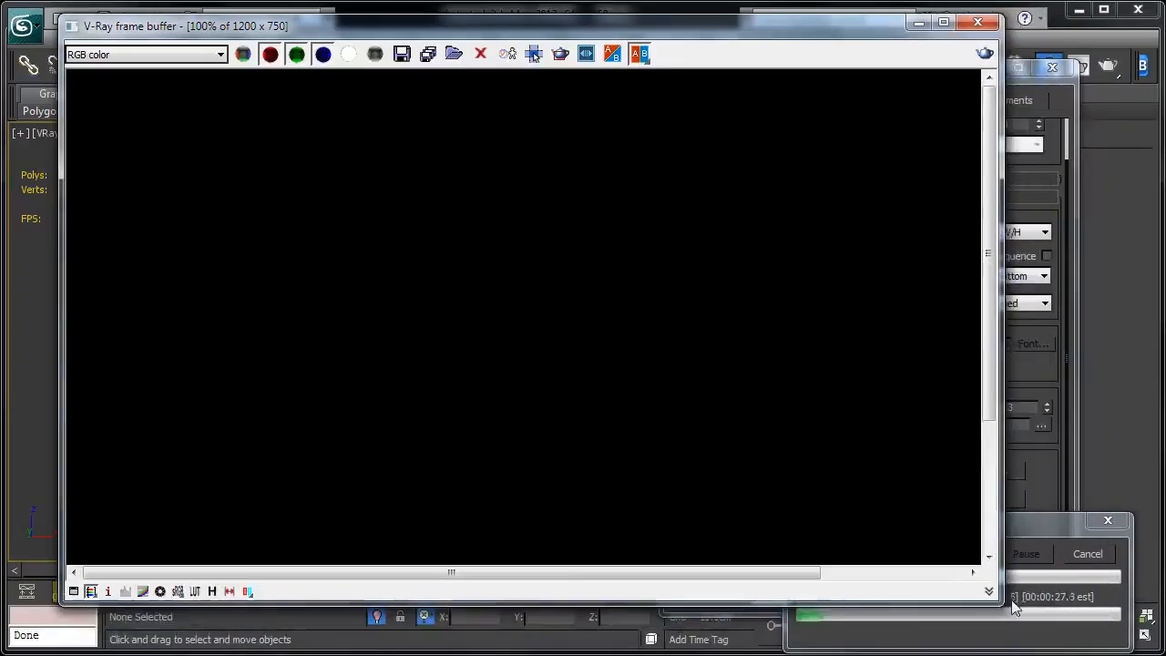
pyautogui.click(1097, 559)
pyautogui.click(1041, 382)
pyautogui.click(694, 102)
pyautogui.doubleClick(812, 204)
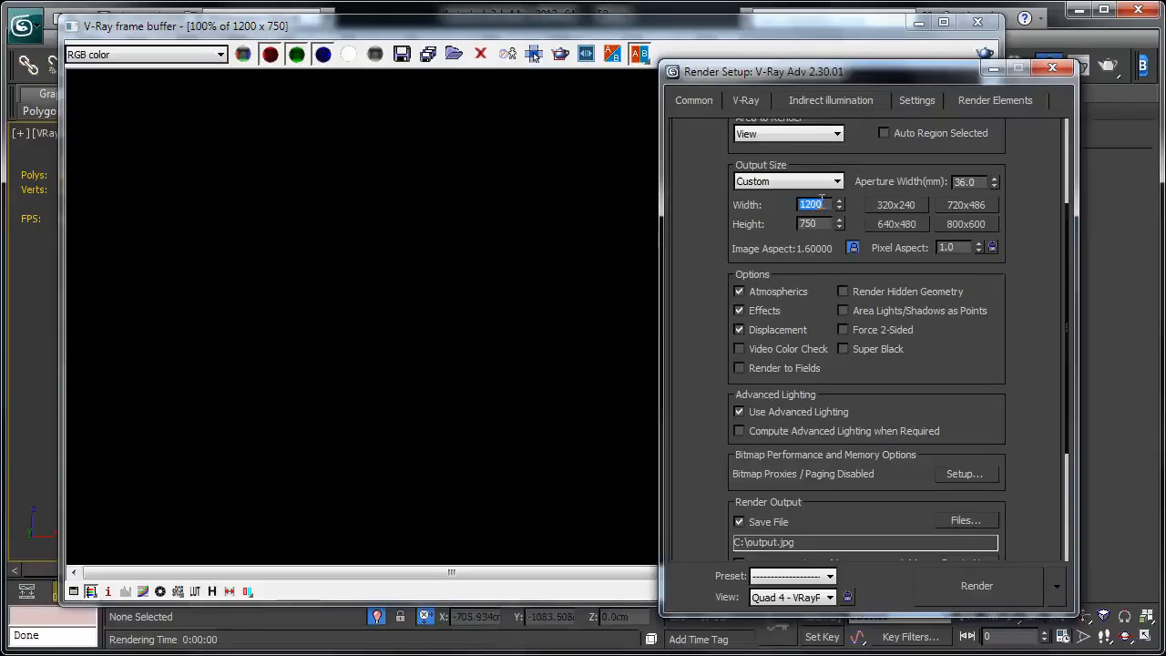
pyautogui.write('900')
pyautogui.press('Return')
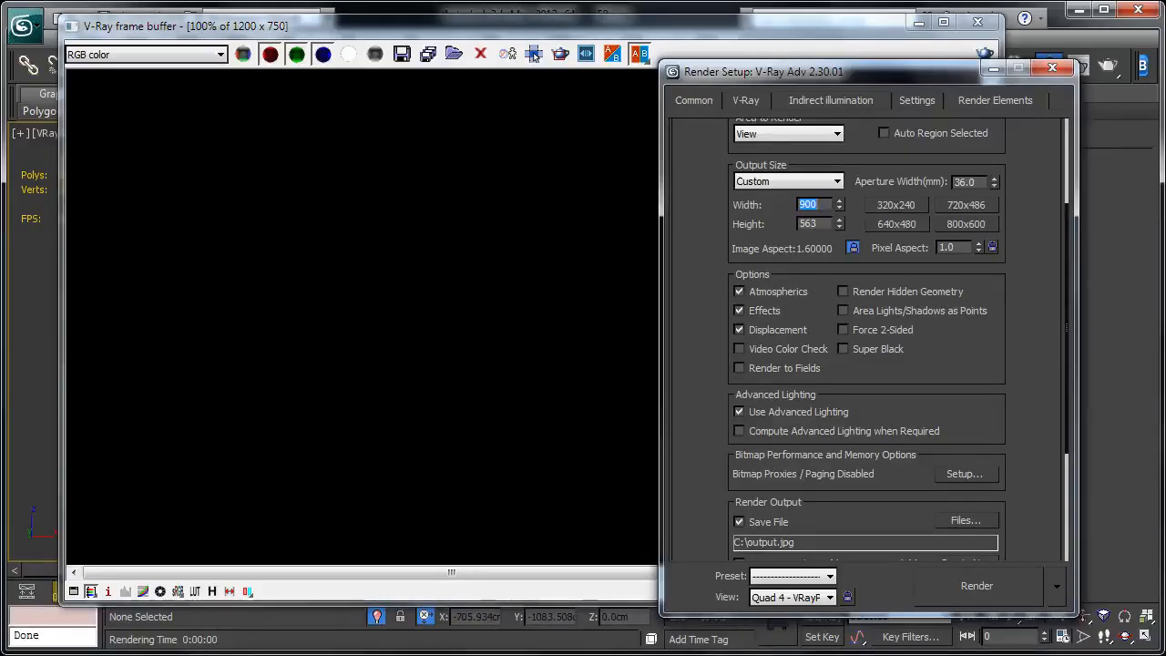
pyautogui.write('800')
pyautogui.press('Return')
# Render the camera view at 800 x 500 and reposition the frame buffer window to show the whole image
pyautogui.click(1009, 592)
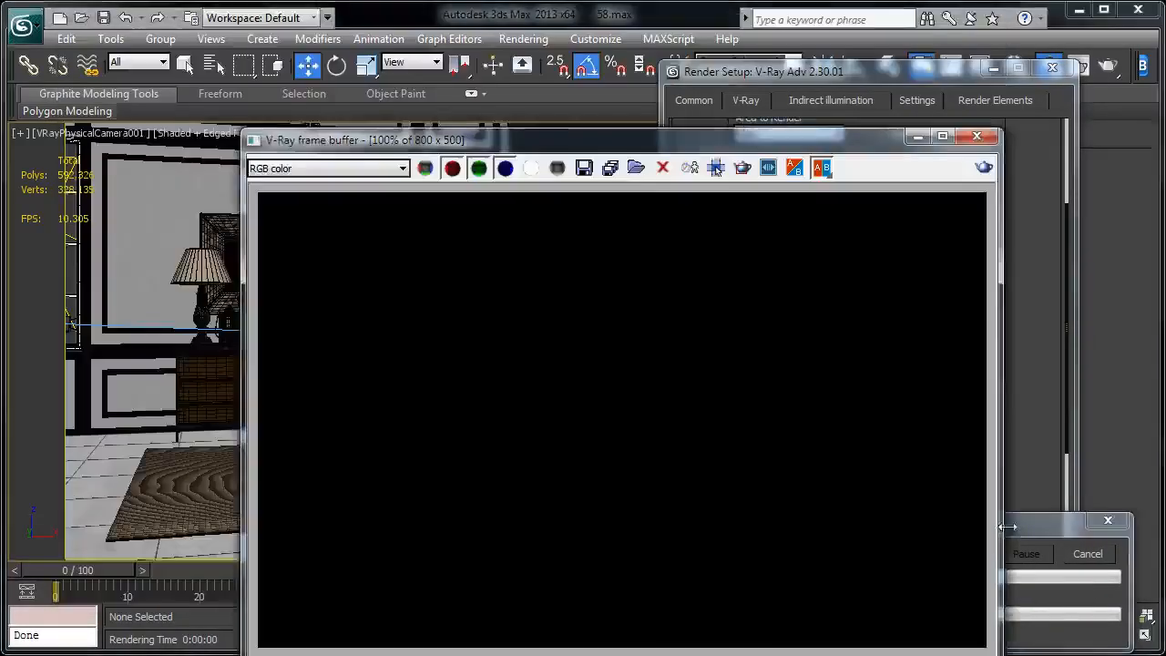
pyautogui.moveTo(724, 145); pyautogui.dragTo(538, 52)
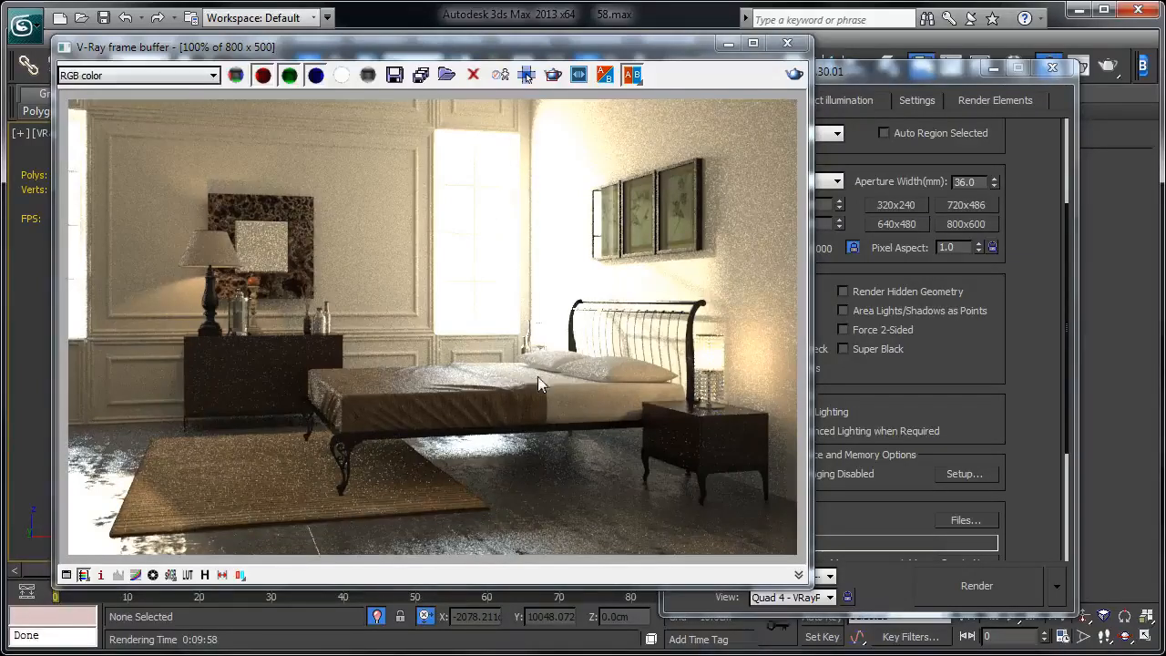
# Set the V-Ray color mapping type to Exponential
pyautogui.click(992, 324)
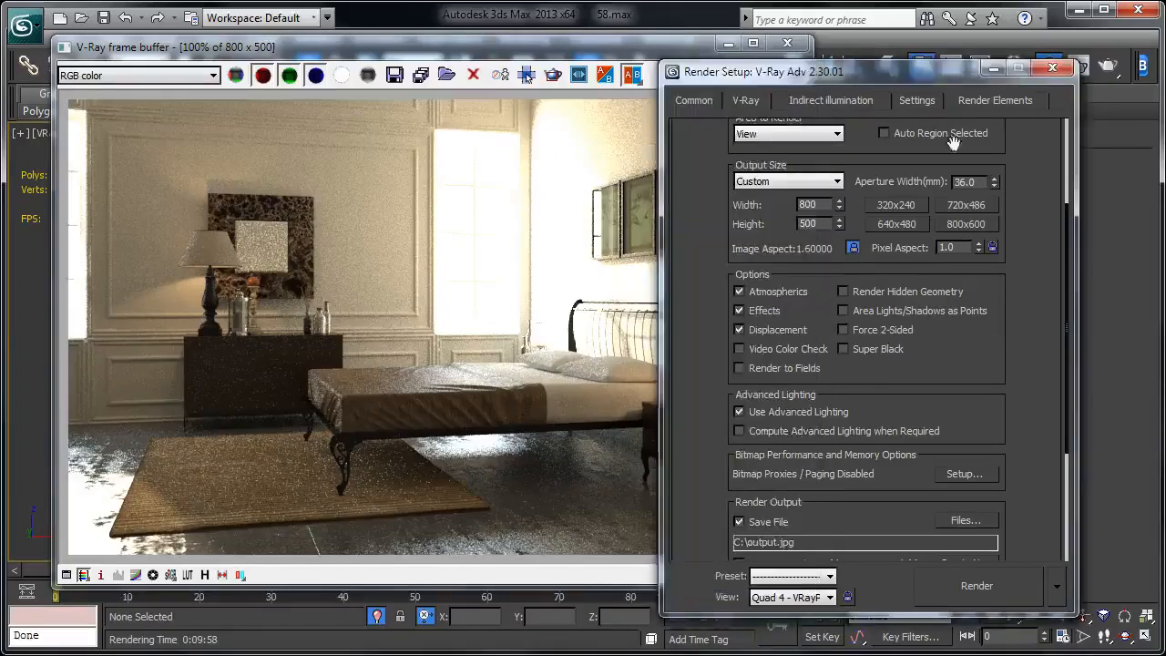
pyautogui.moveTo(874, 76); pyautogui.dragTo(937, 66)
pyautogui.click(808, 91)
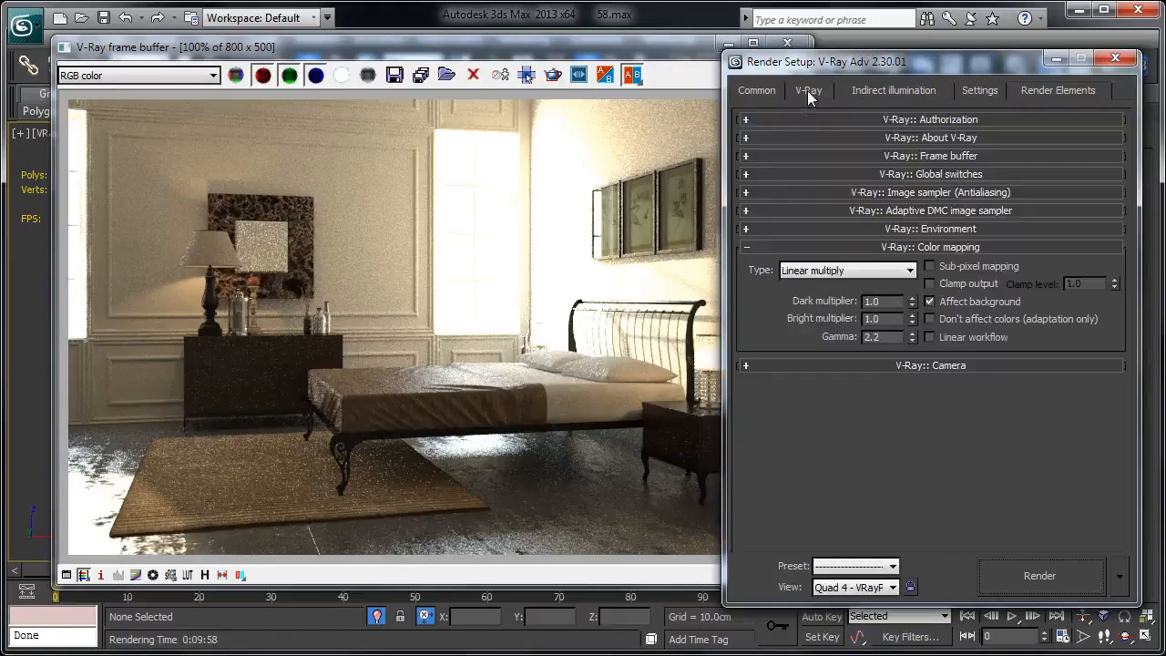
pyautogui.click(837, 271)
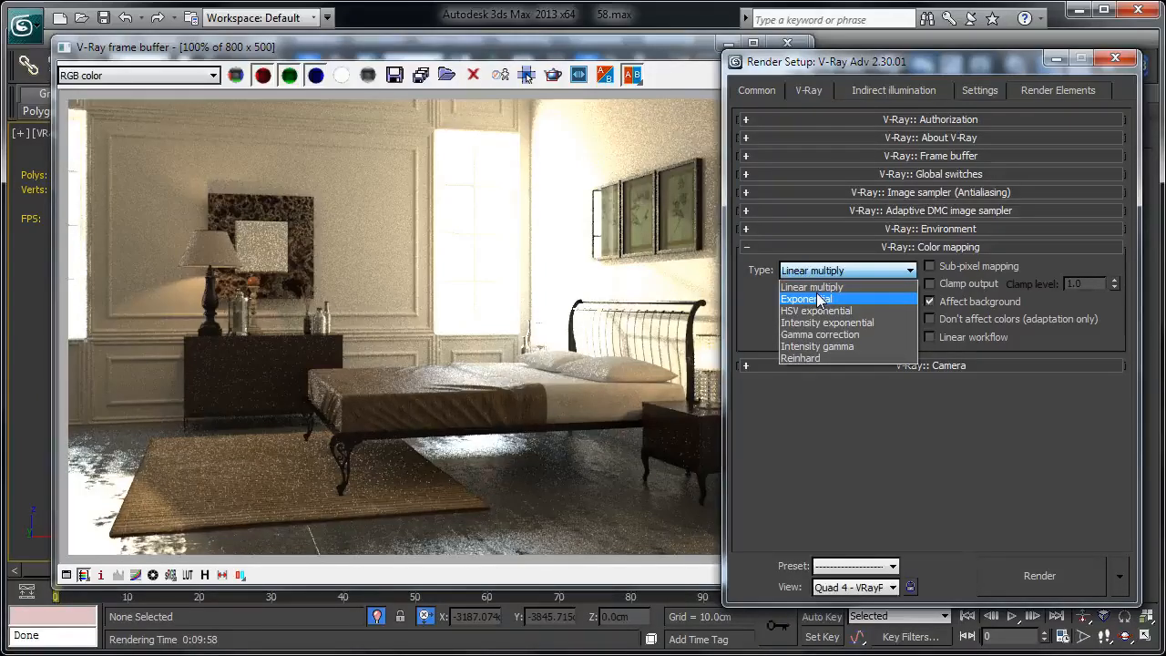
pyautogui.click(819, 300)
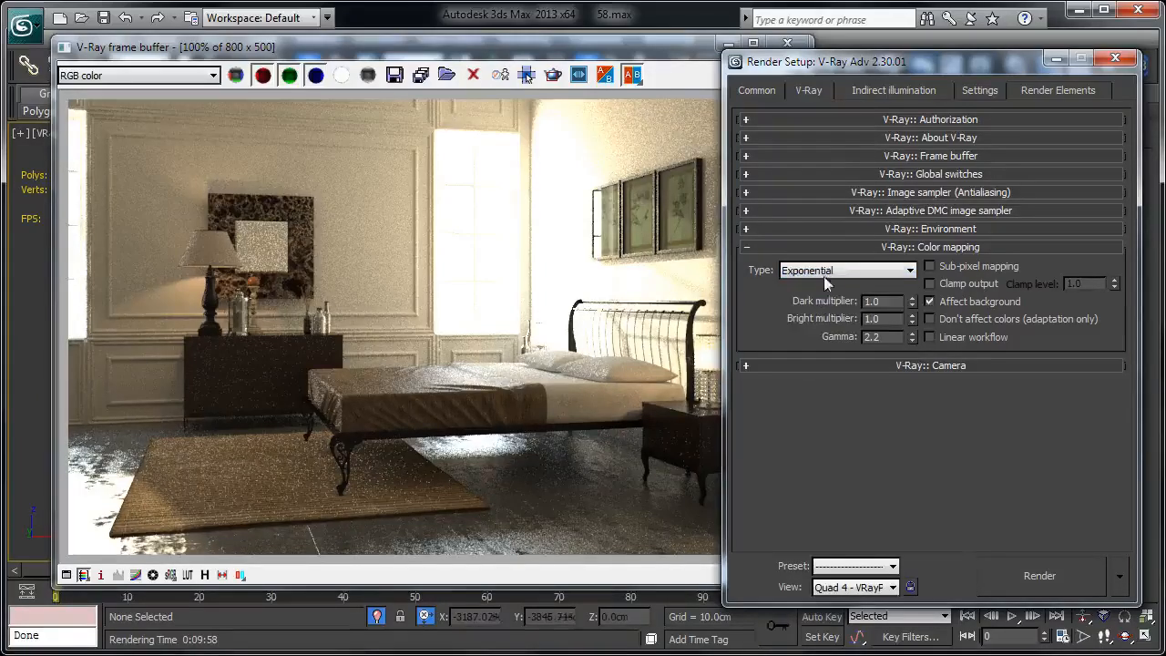
# Enable Show calc. phase for the Light cache and close the render settings
pyautogui.click(669, 51)
pyautogui.click(870, 66)
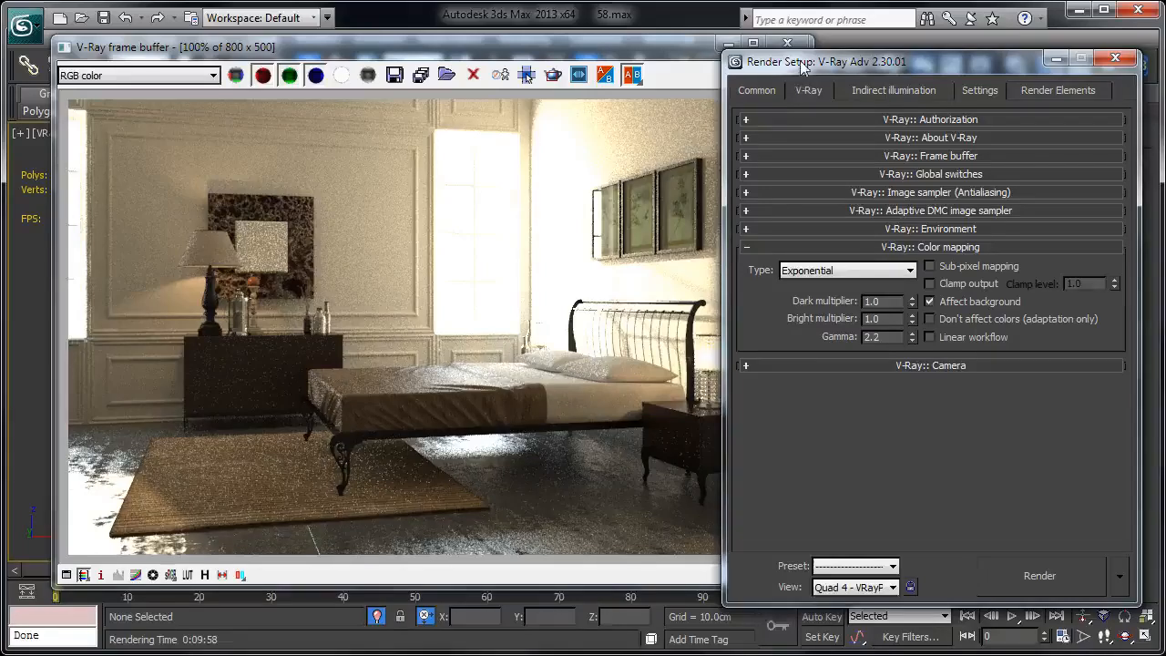
pyautogui.moveTo(799, 61); pyautogui.dragTo(771, 61)
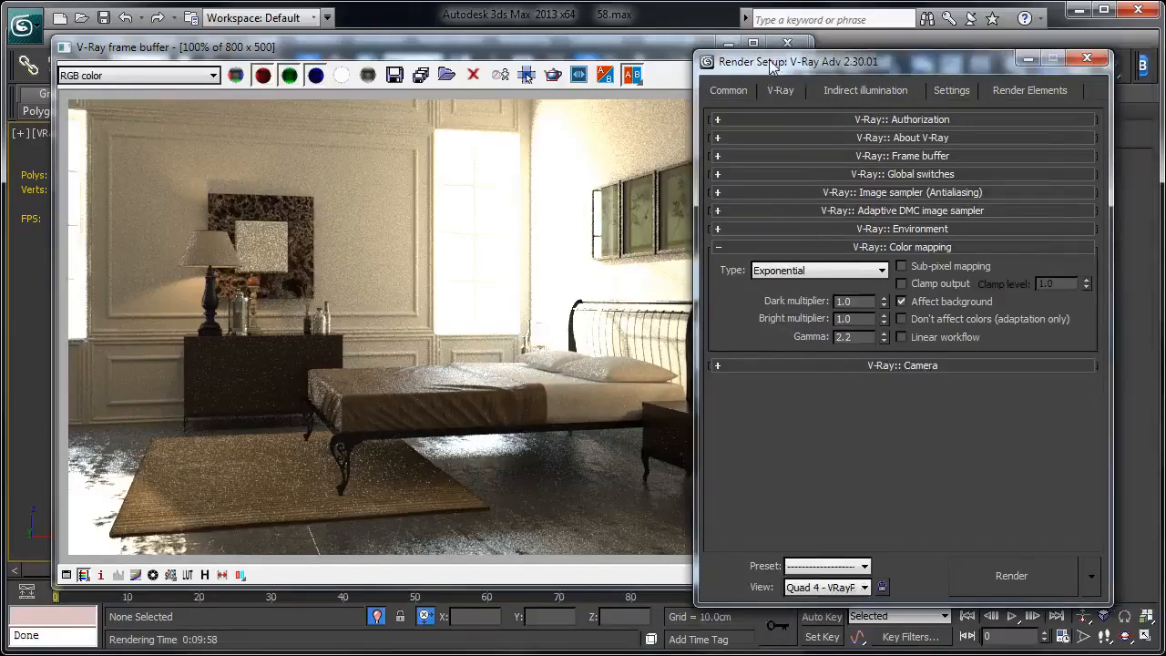
pyautogui.click(850, 88)
pyautogui.moveTo(906, 216); pyautogui.dragTo(936, 310)
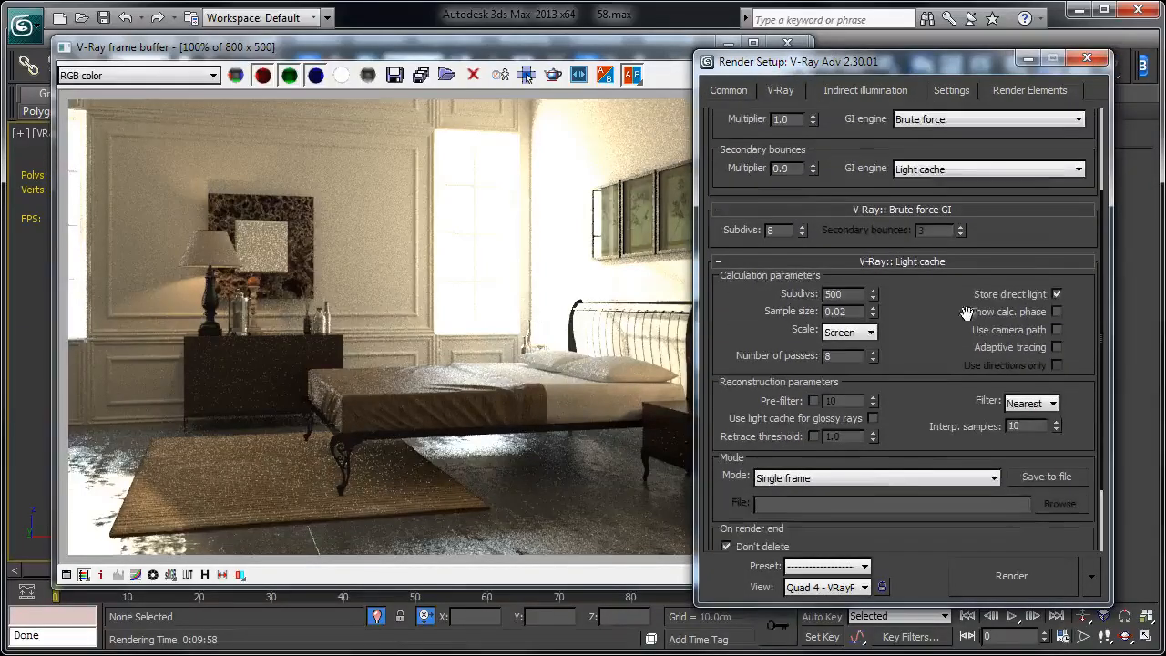
pyautogui.click(1057, 312)
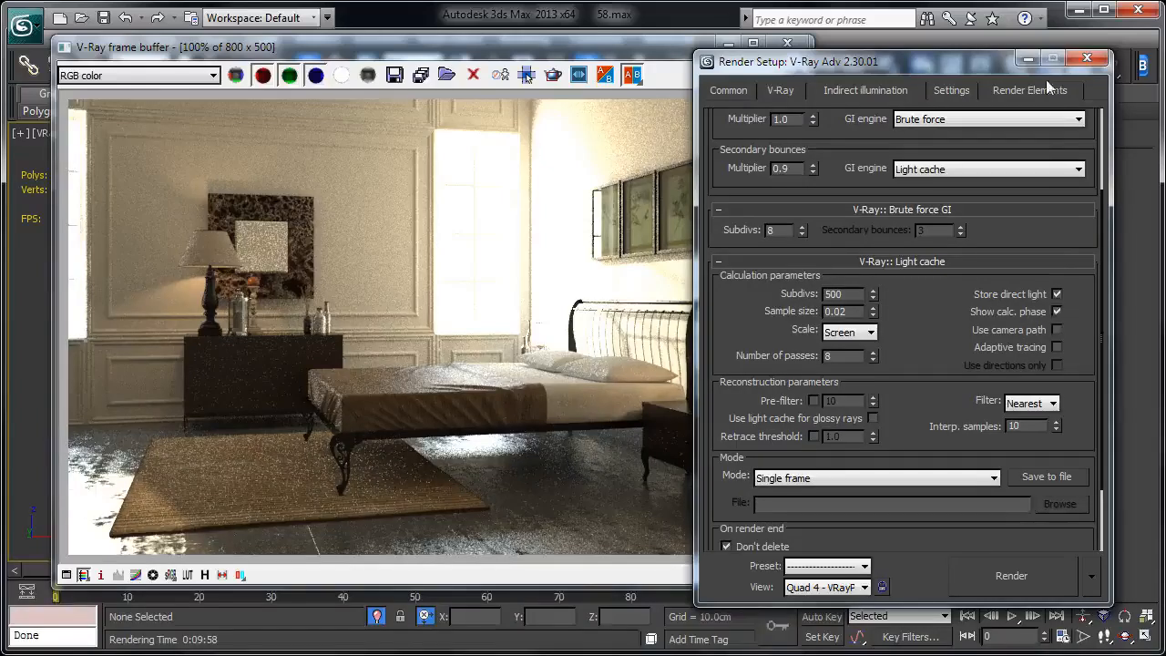
pyautogui.click(1086, 58)
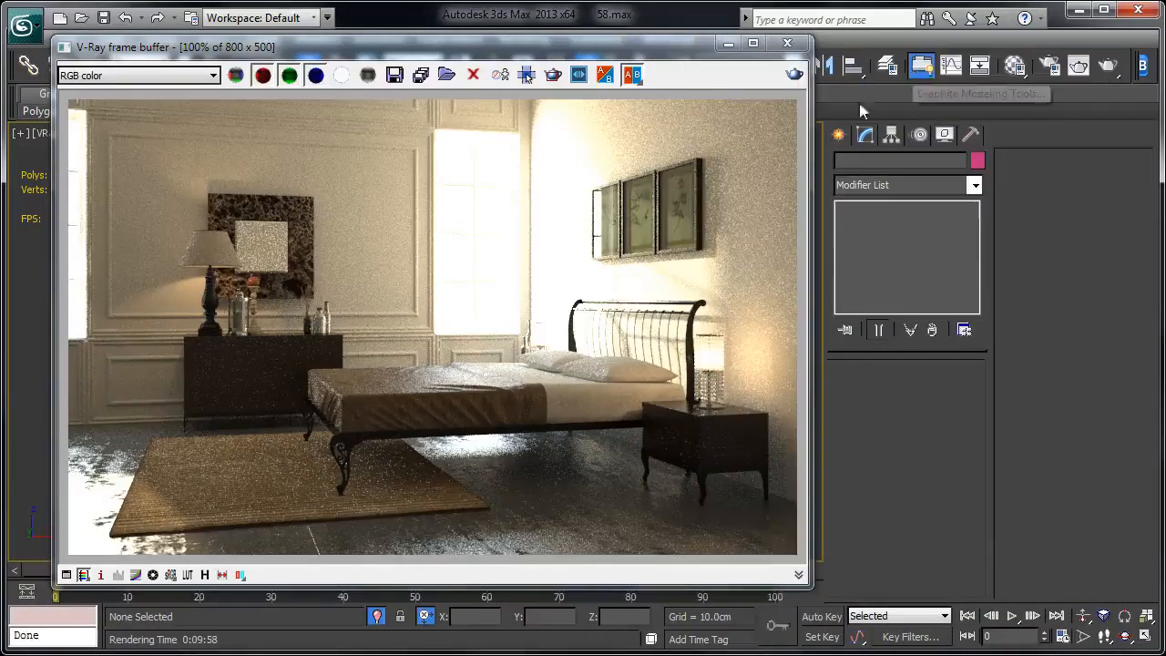
# Set the diffuse color of the 19 - Defaultx material to a neutral off-white with RGB 236, 236, 236
pyautogui.moveTo(532, 48); pyautogui.dragTo(687, 47)
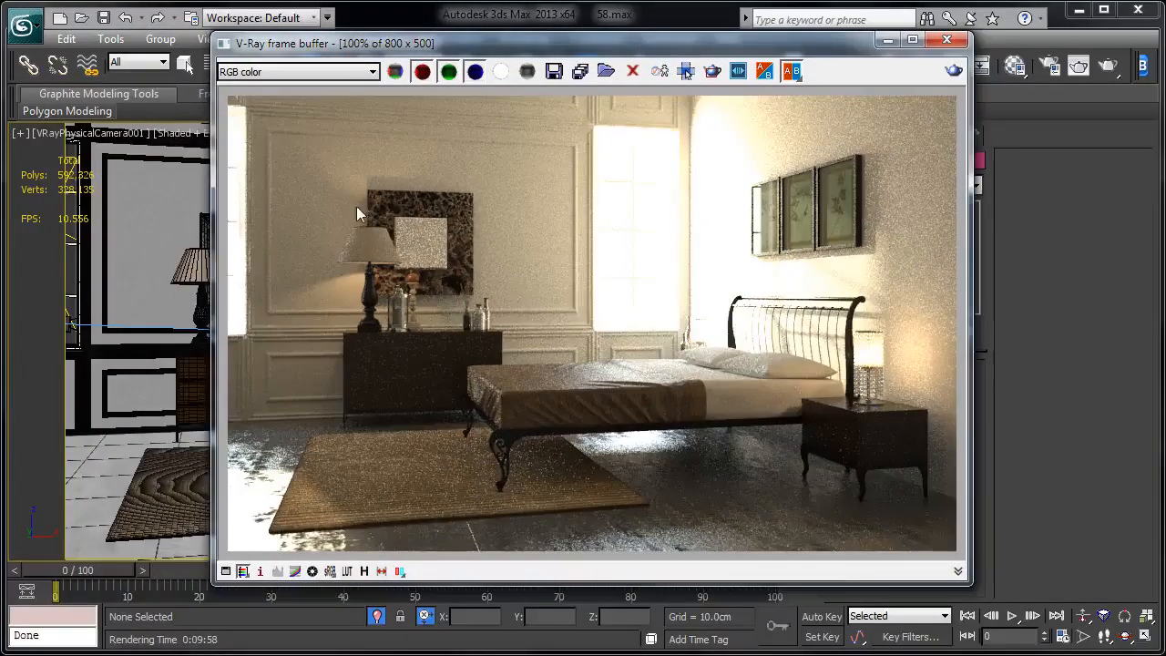
pyautogui.scroll(2, 348, 170)
pyautogui.scroll(-2, 346, 171)
pyautogui.click(1015, 65)
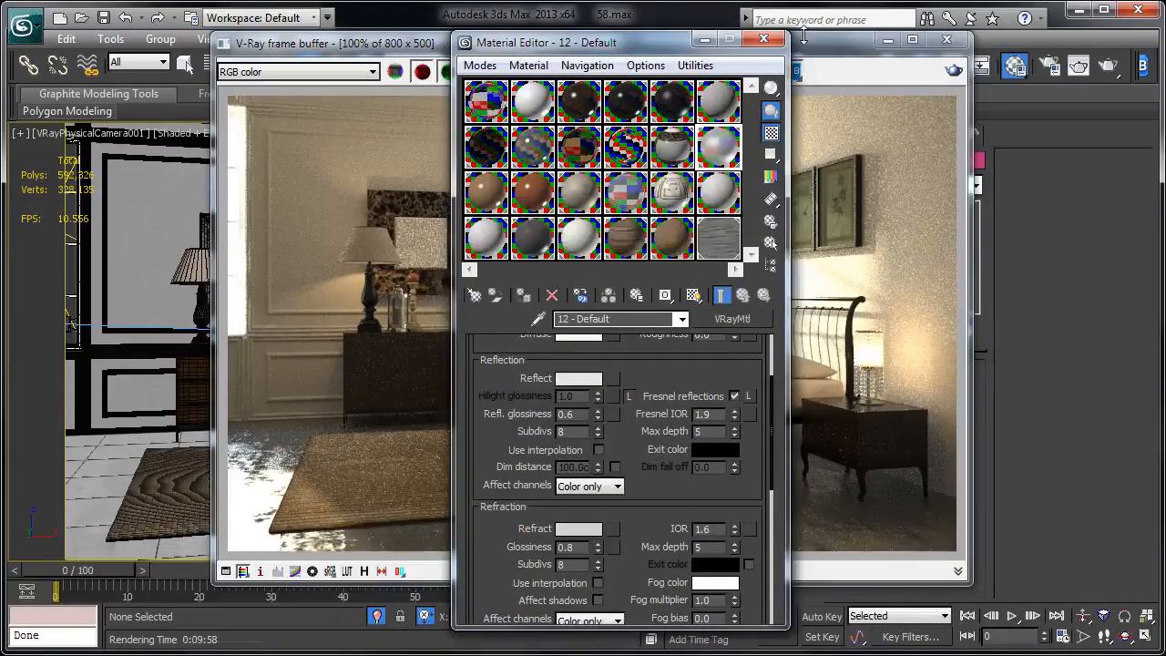
pyautogui.moveTo(660, 45); pyautogui.dragTo(862, 50)
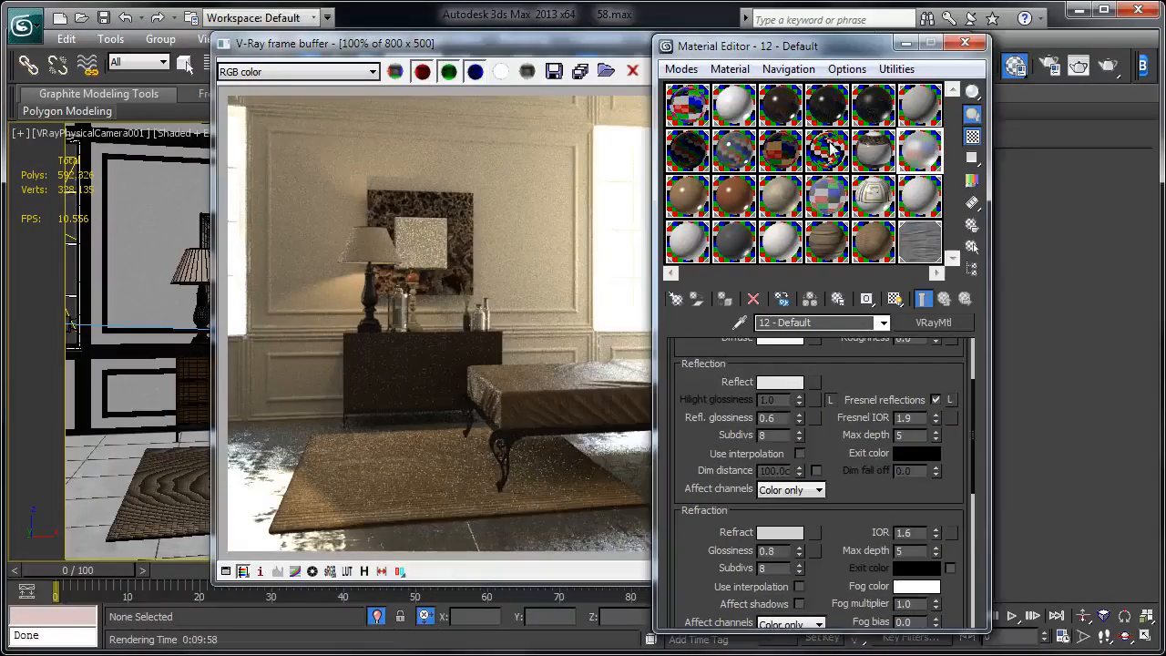
pyautogui.click(789, 246)
pyautogui.scroll(6, 694, 410)
pyautogui.scroll(10, 694, 392)
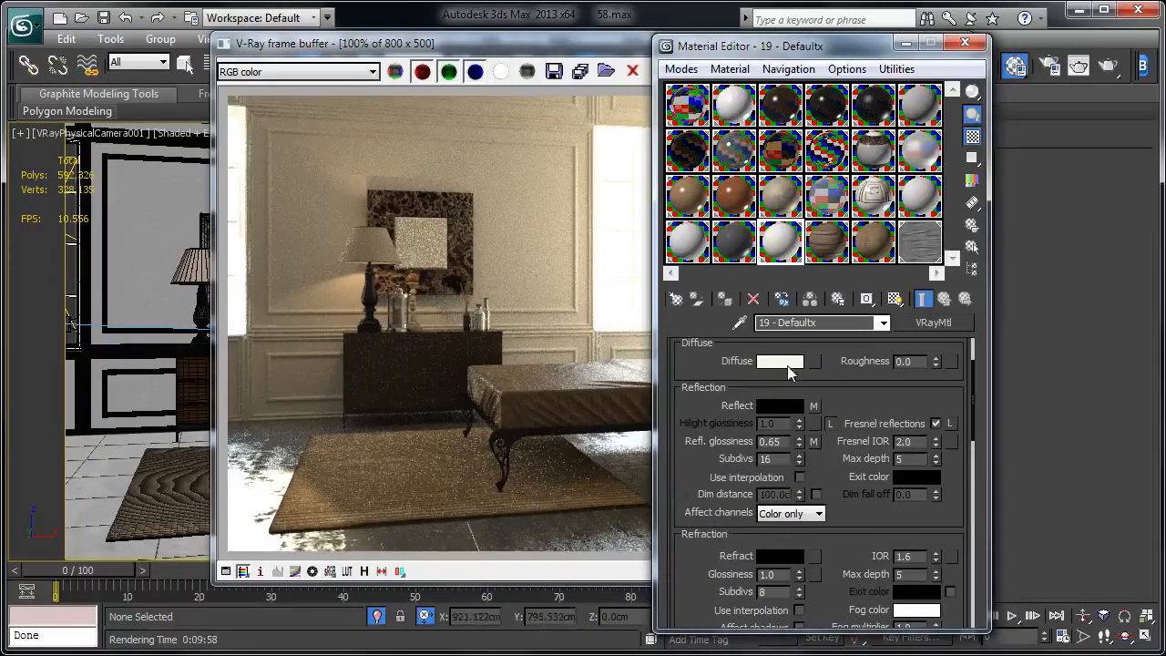
pyautogui.click(787, 361)
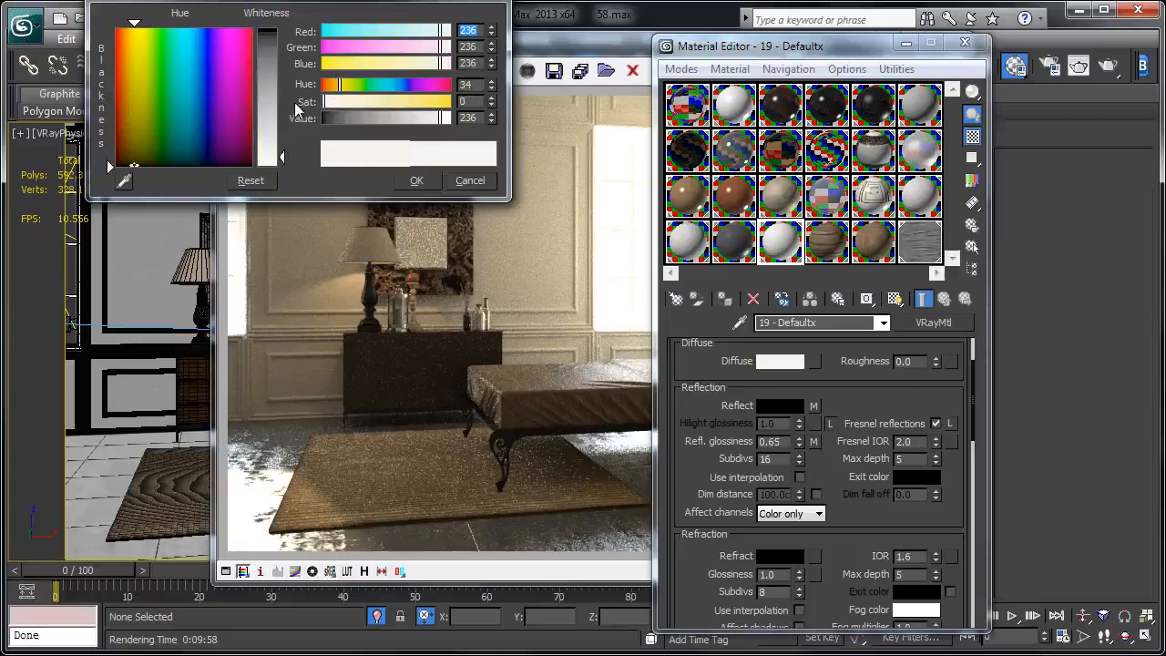
pyautogui.click(417, 180)
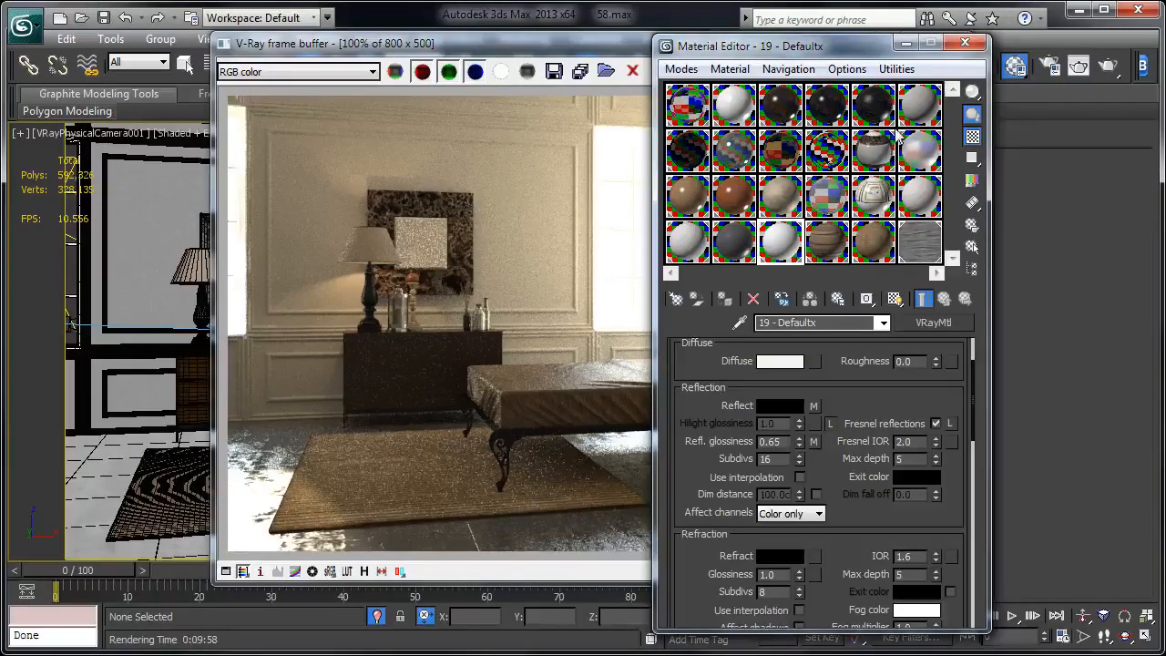
# Set the RGB gamma/contrast of the 03 - Default wood material's diffuse Color Correction map to 0.4 and close the material editor
pyautogui.click(410, 372)
pyautogui.scroll(1, 564, 384)
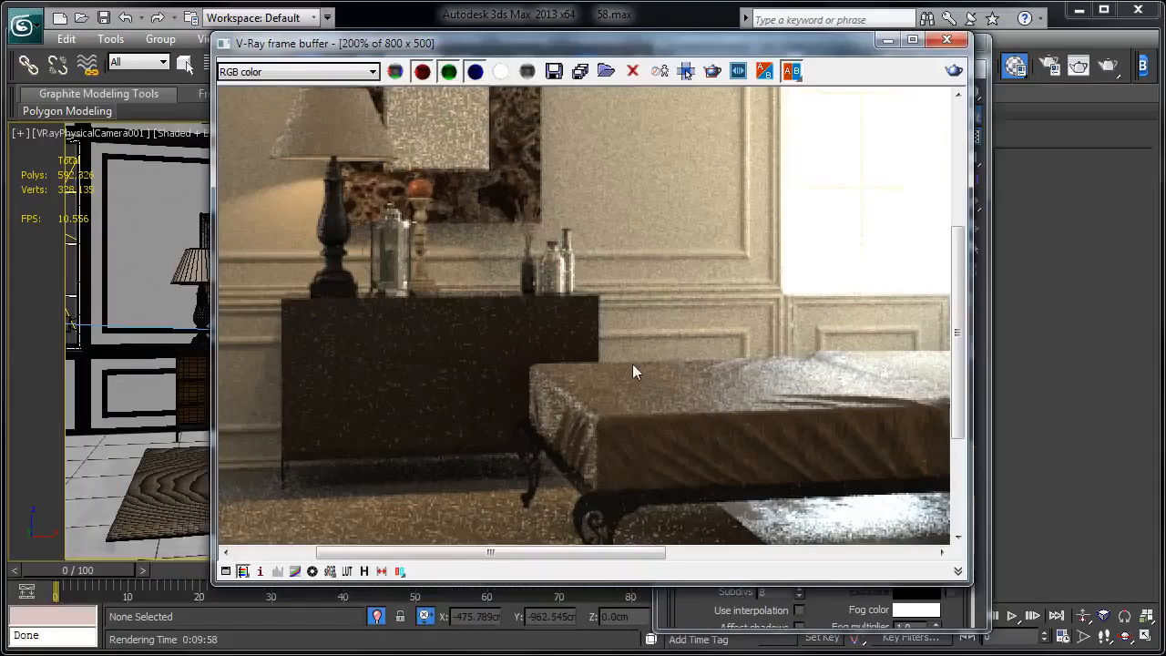
pyautogui.scroll(-1, 482, 374)
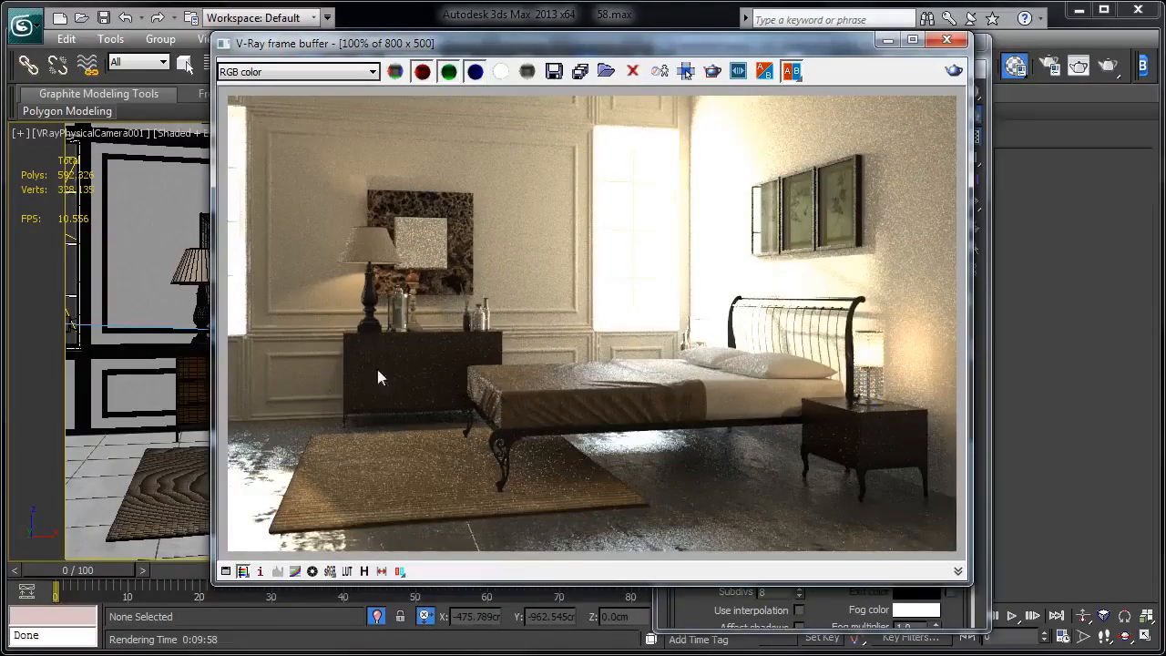
pyautogui.click(692, 607)
pyautogui.click(781, 107)
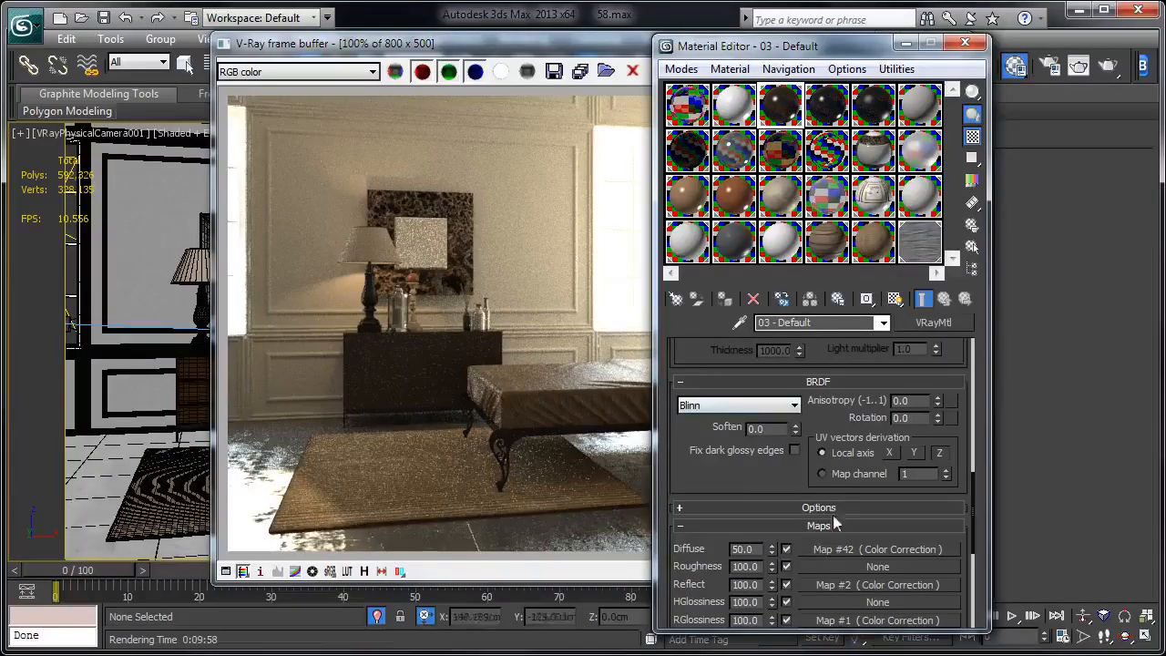
pyautogui.click(872, 549)
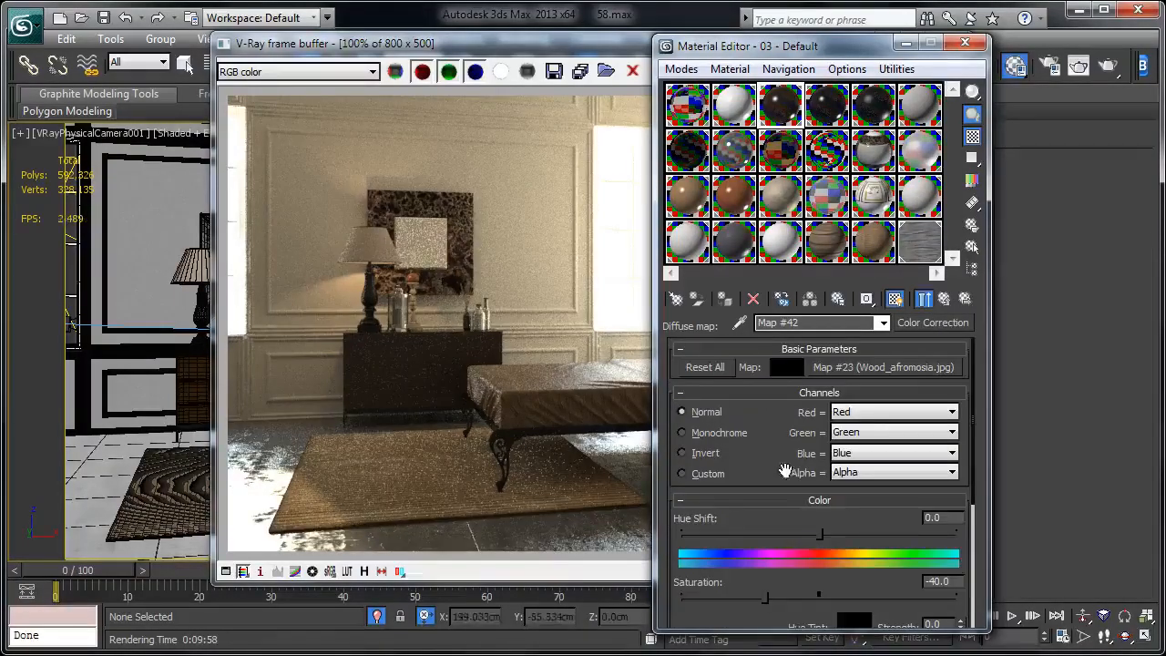
pyautogui.moveTo(789, 471); pyautogui.dragTo(789, 335)
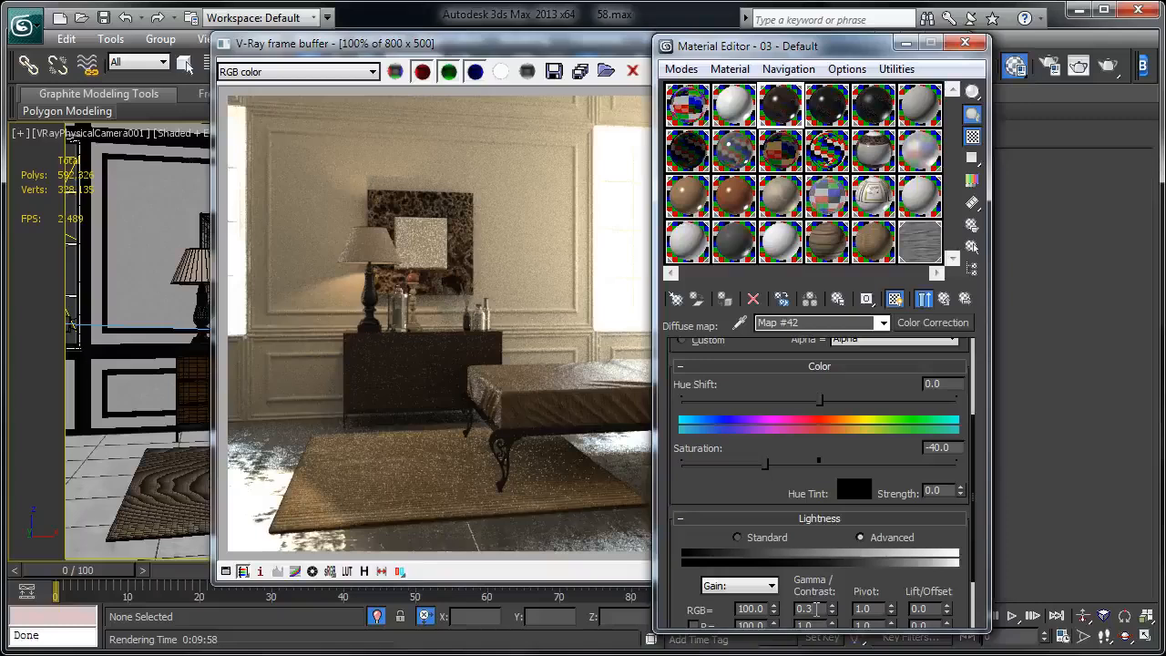
pyautogui.doubleClick(816, 609)
pyautogui.write('0.4')
pyautogui.press('Return')
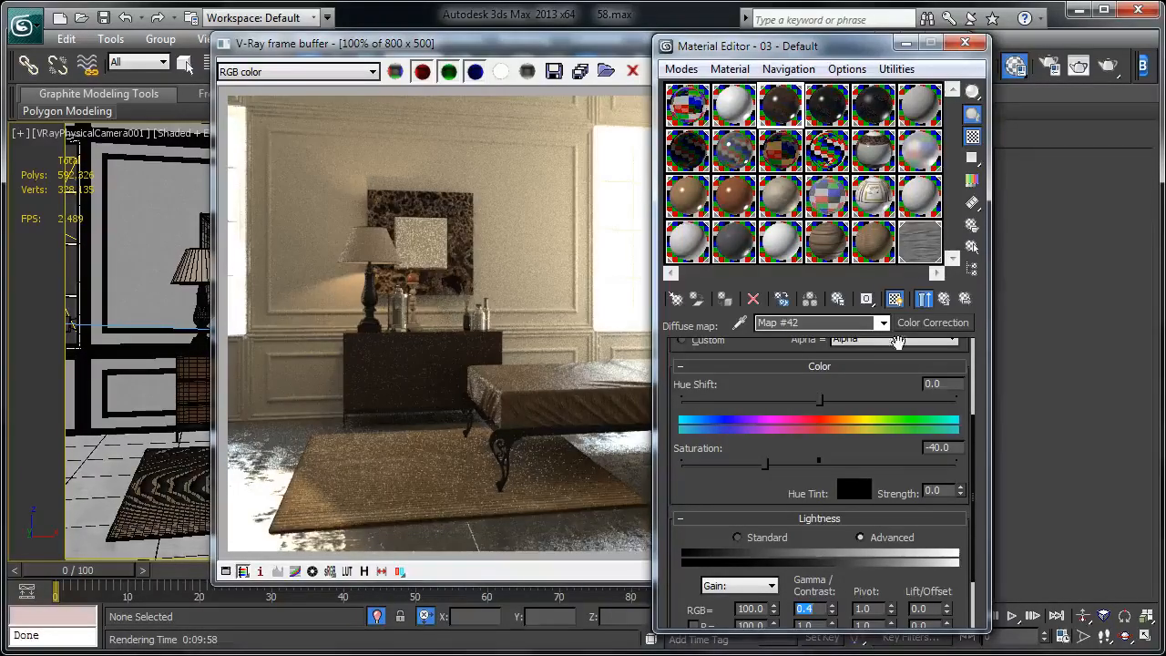
pyautogui.click(965, 44)
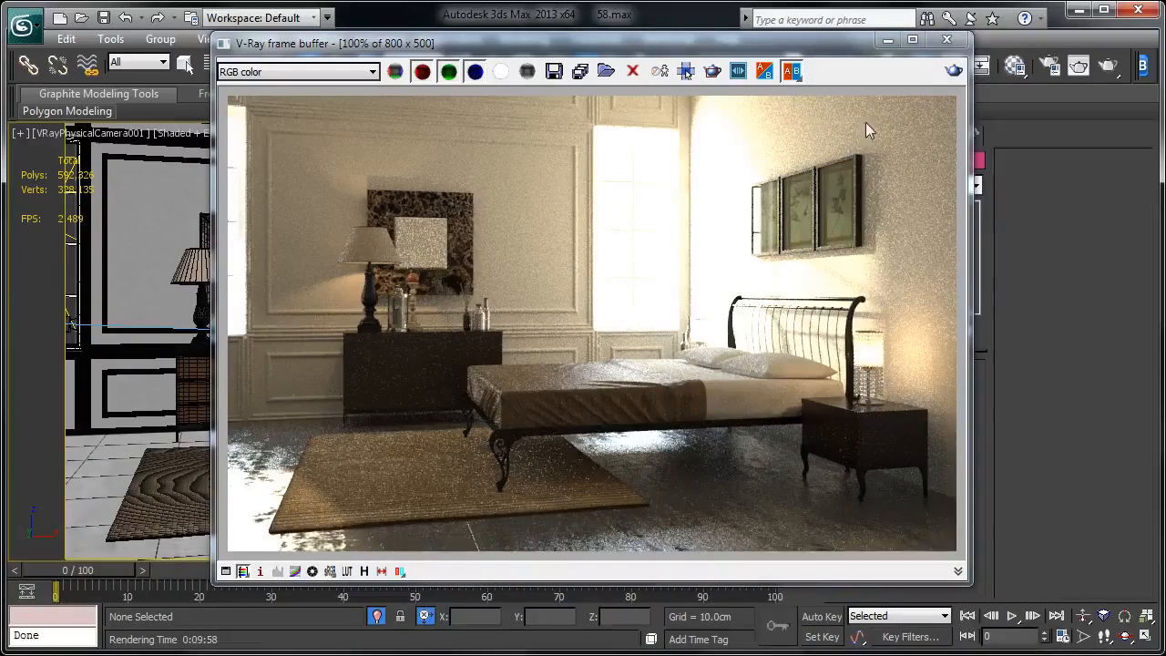
# Inspect the bedside lamp and nightstand up close in the rendered image, and minimize the frame buffer
pyautogui.scroll(1, 887, 364)
pyautogui.scroll(1, 896, 386)
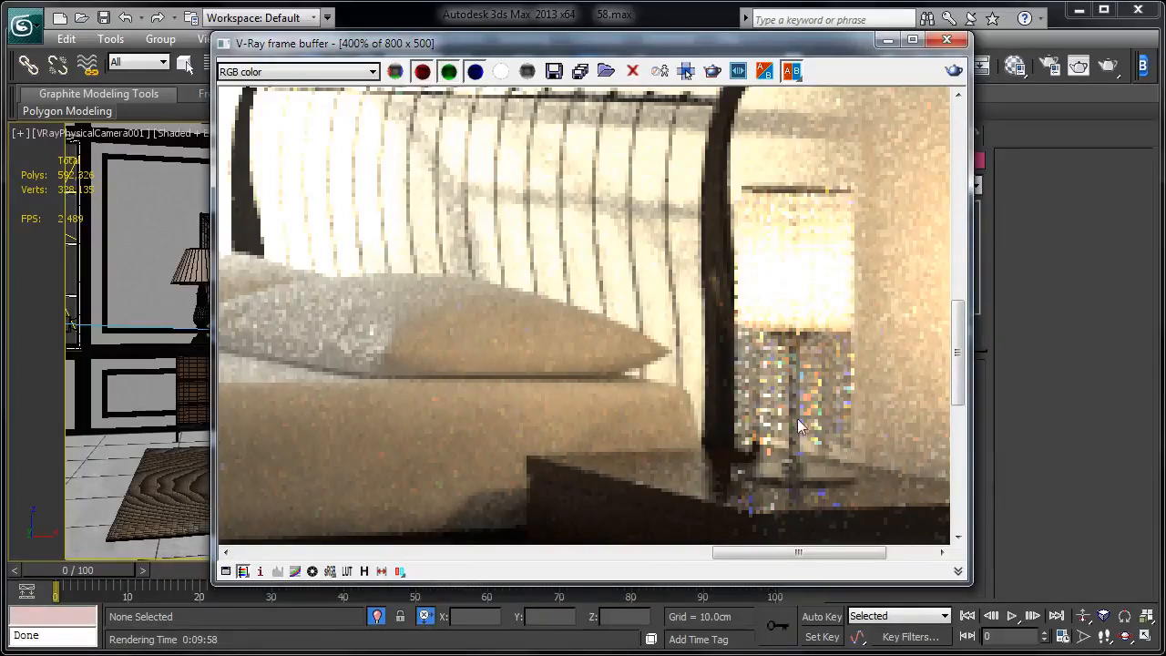
pyautogui.scroll(-2, 802, 328)
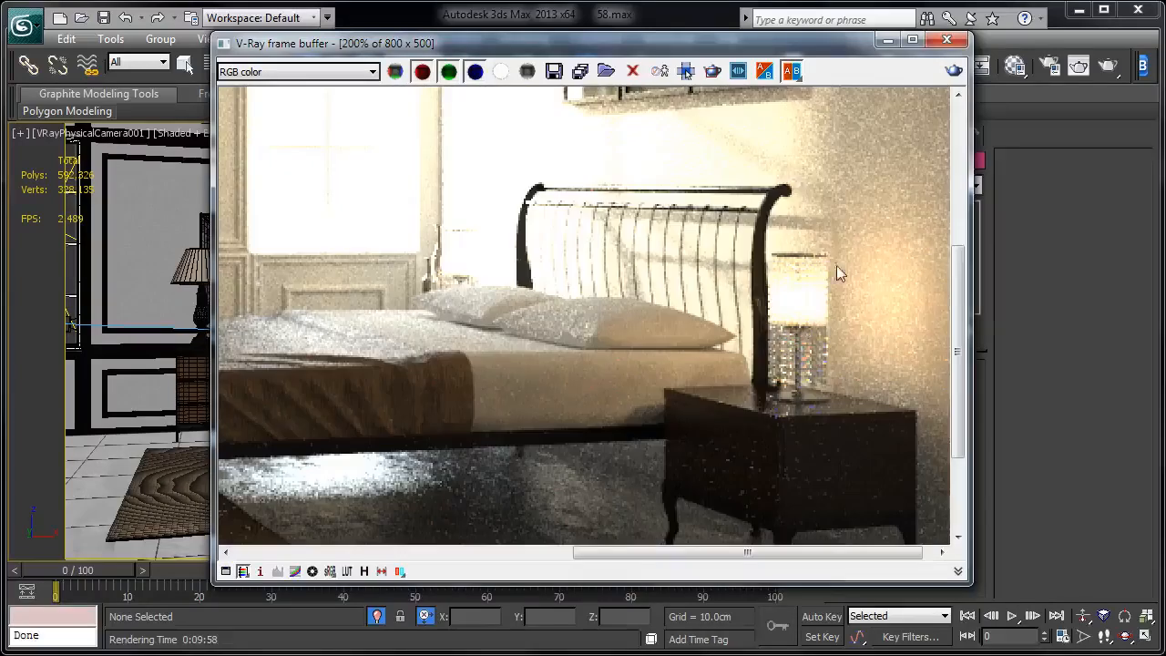
pyautogui.click(888, 41)
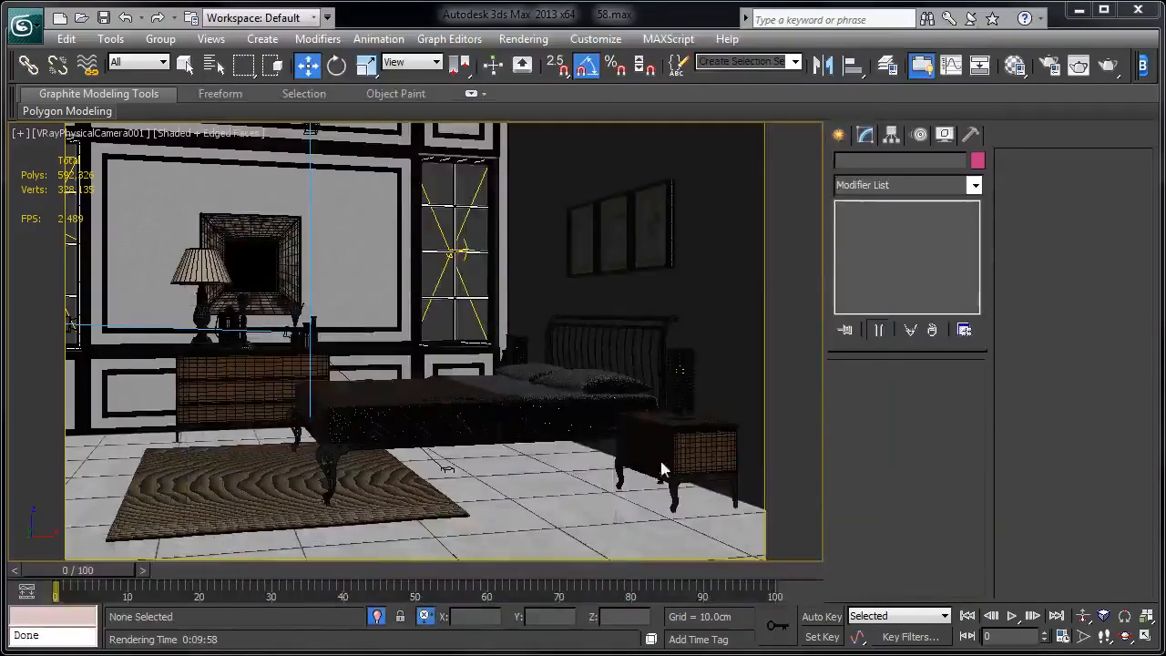
# Open the crystal bedside lamp's group in a perspective close-up and access the inner stand's Editable Poly level beneath TurboSmooth
pyautogui.click(683, 393)
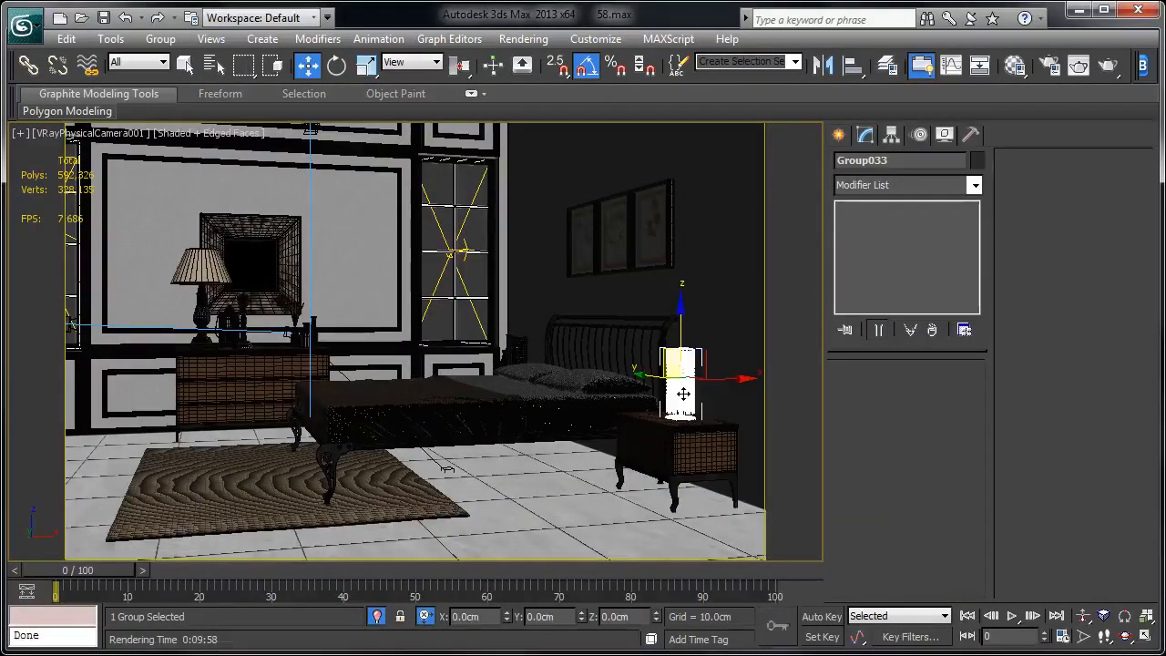
pyautogui.press('p')
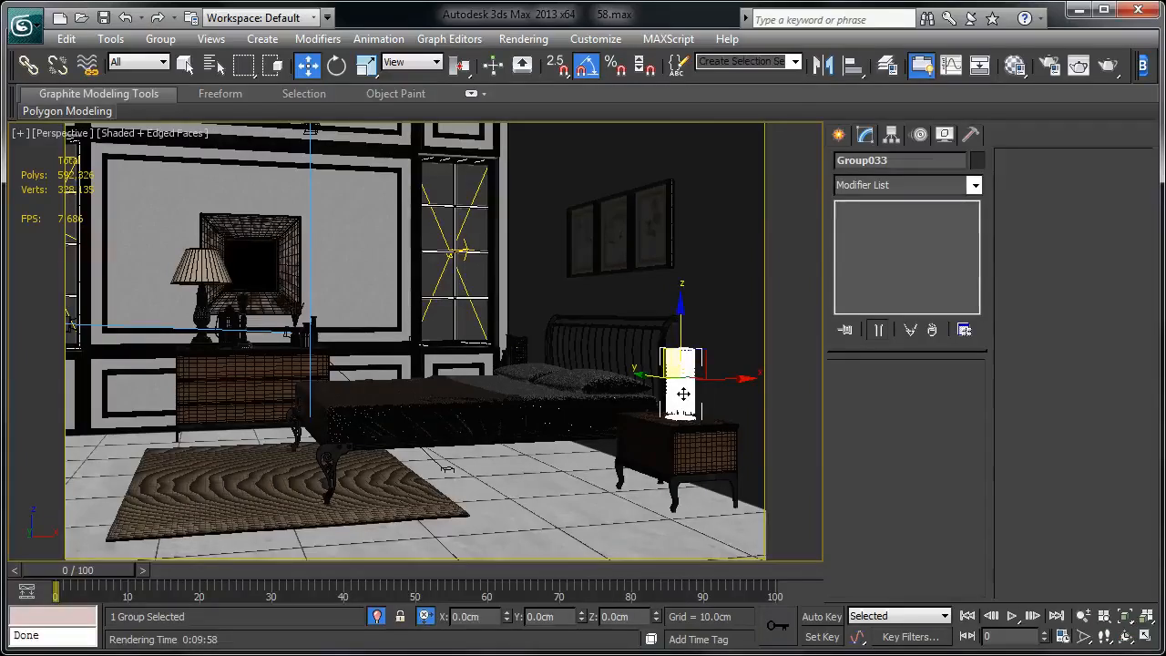
pyautogui.press('z')
pyautogui.scroll(4, 552, 386)
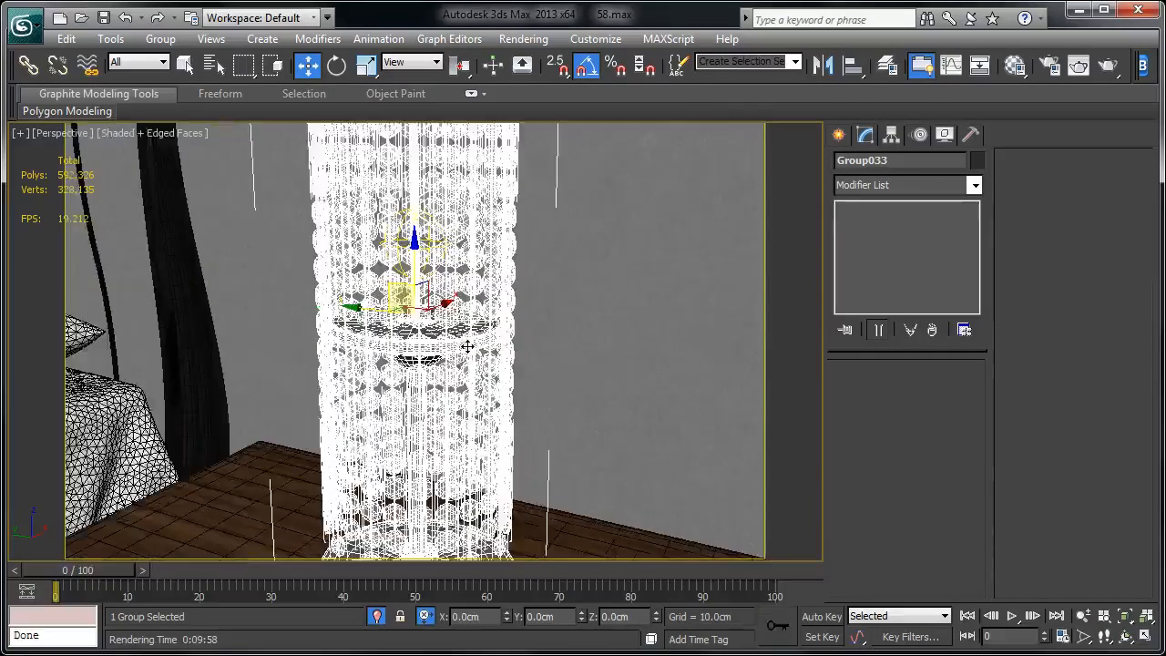
pyautogui.scroll(3, 460, 351)
pyautogui.scroll(3, 515, 387)
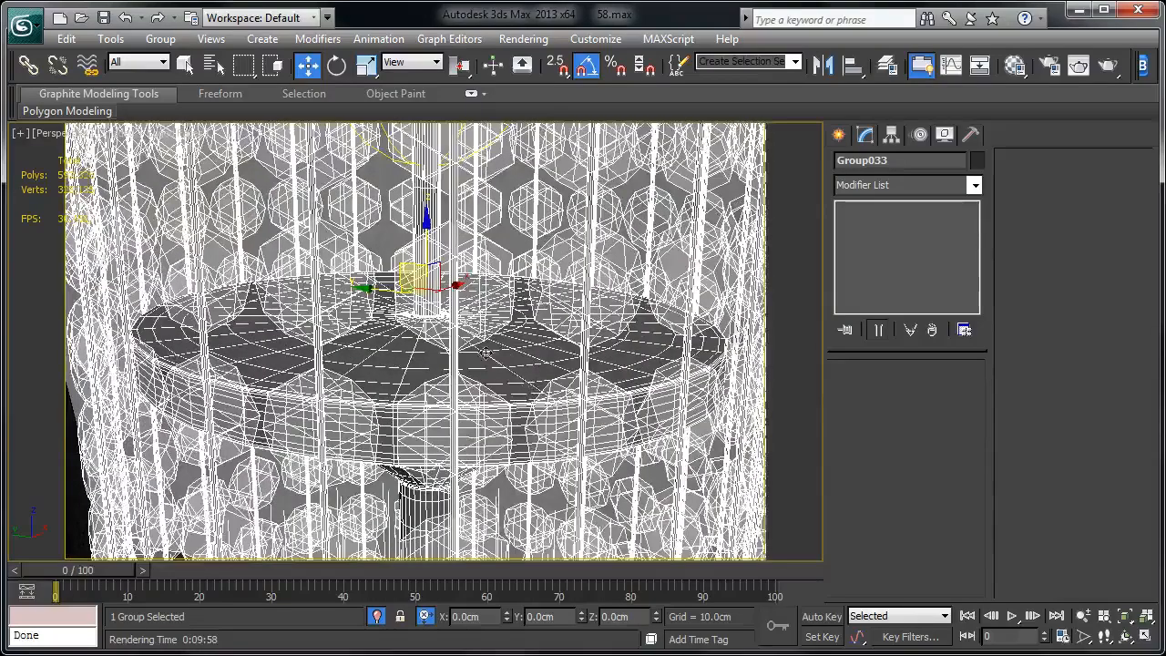
pyautogui.click(160, 38)
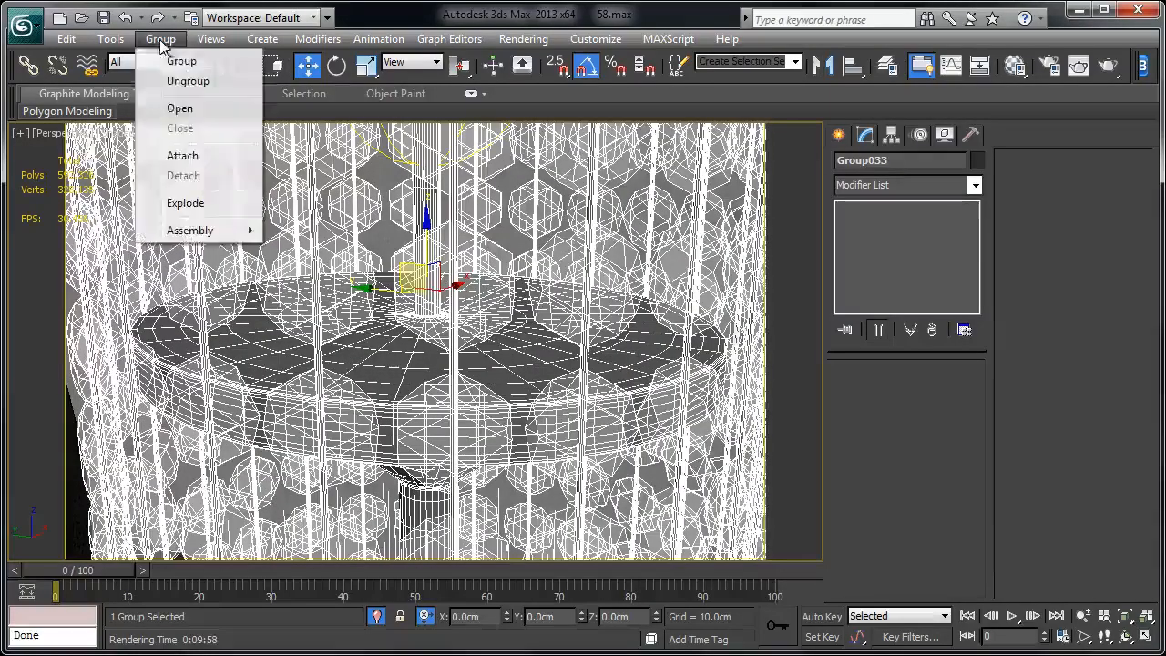
pyautogui.click(178, 110)
pyautogui.click(536, 367)
pyautogui.click(918, 228)
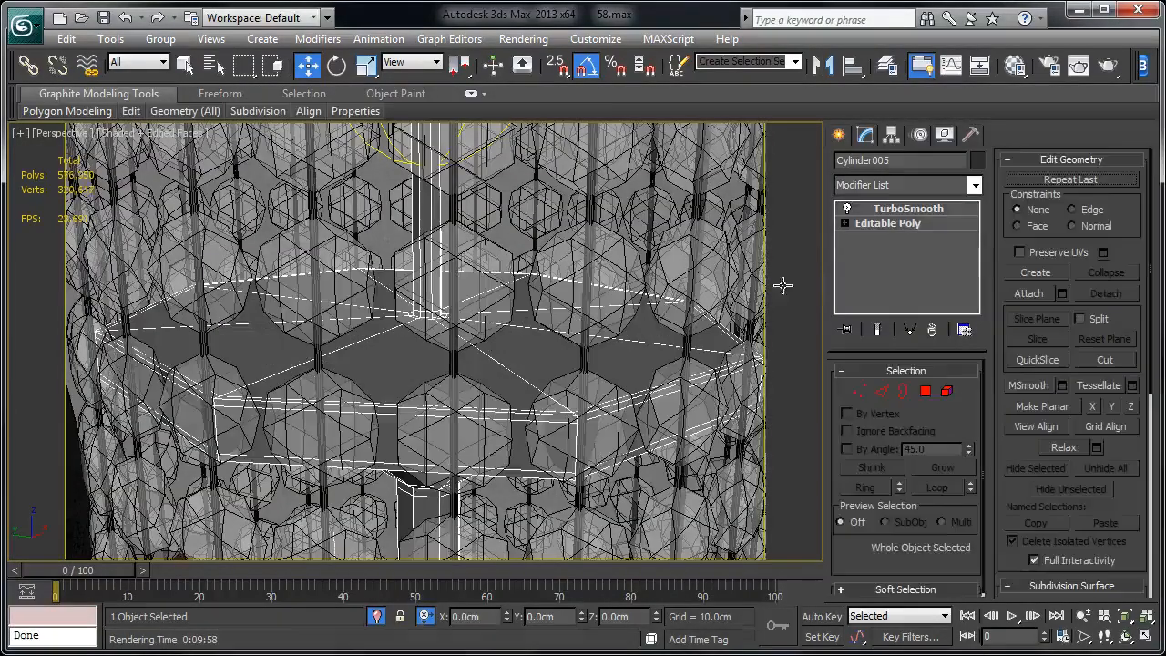
# Select the vertices of the lamp stand's round plate in a wireframe front view
pyautogui.press('1')
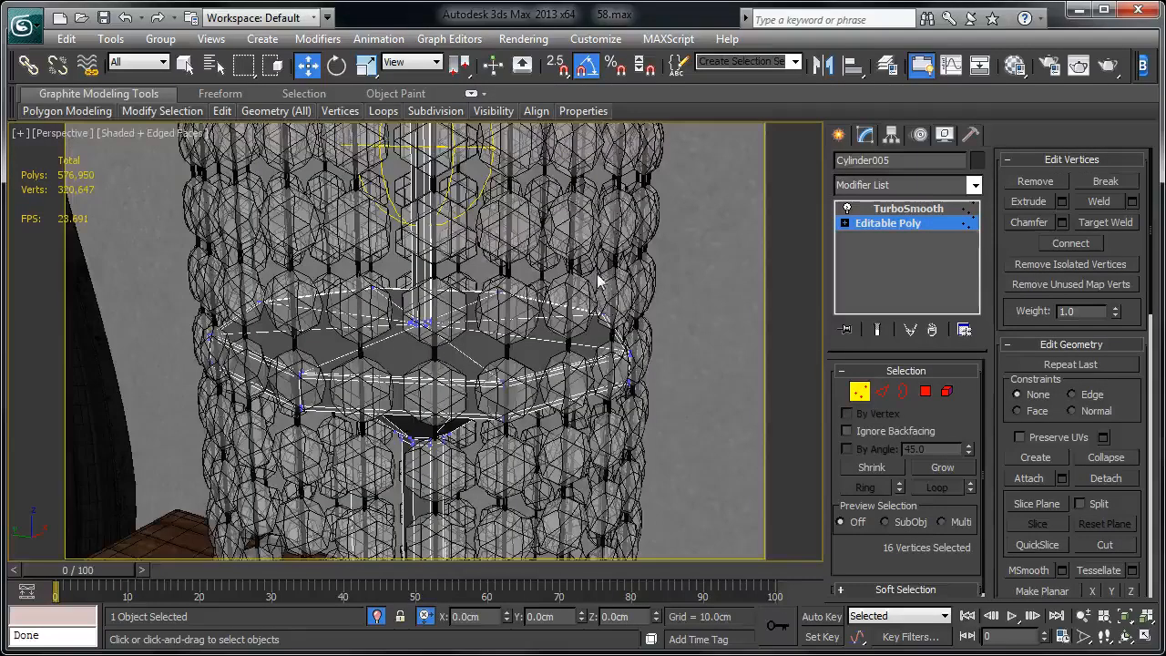
pyautogui.moveTo(688, 429); pyautogui.dragTo(687, 431)
pyautogui.press('f')
pyautogui.scroll(-8, 567, 358)
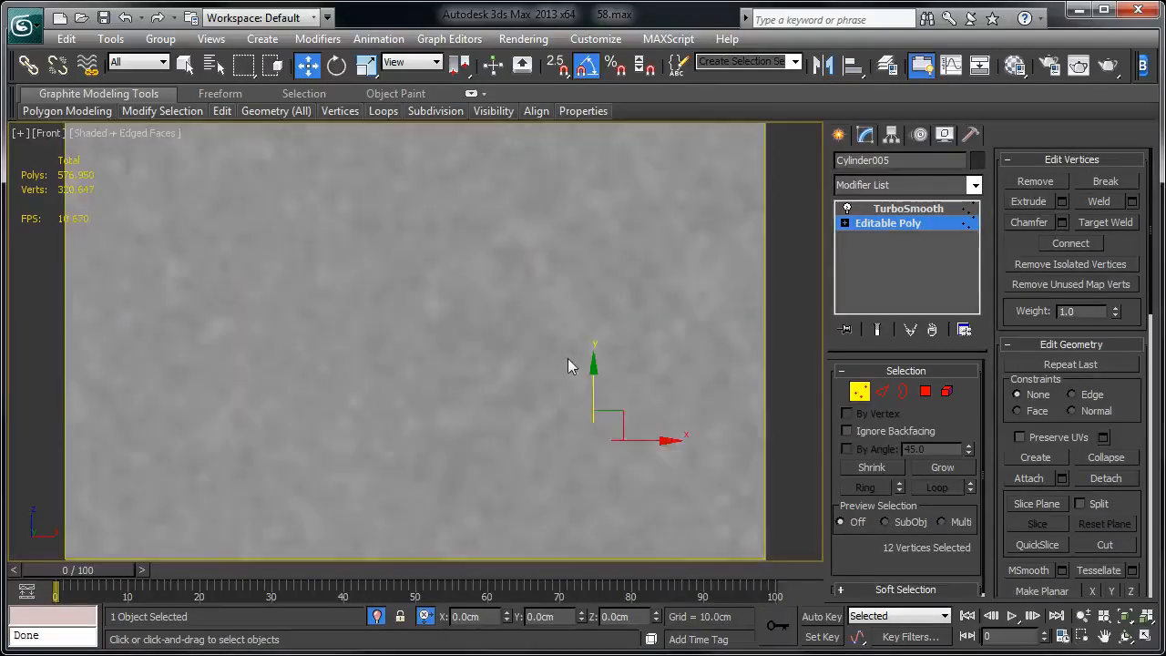
pyautogui.press('F3')
pyautogui.scroll(2, 654, 369)
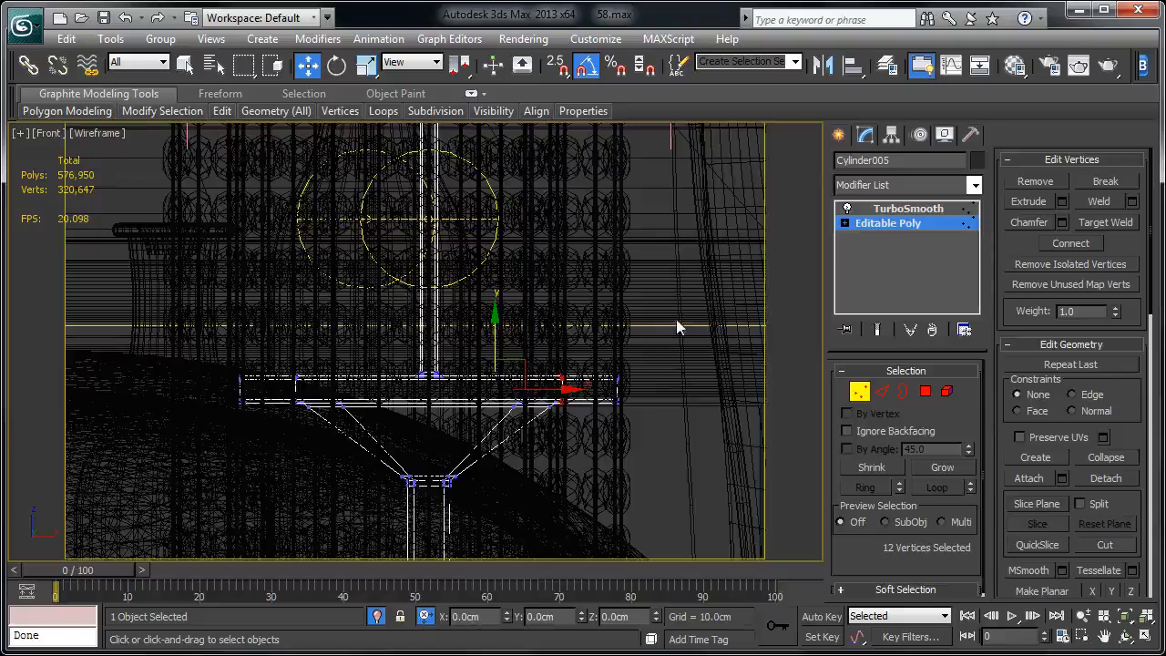
pyautogui.moveTo(135, 435); pyautogui.dragTo(135, 432)
# Uniformly scale down the selected vertices of the lamp stand's round plate in the top view and check its width from the front
pyautogui.press('t')
pyautogui.scroll(6, 525, 314)
pyautogui.scroll(3, 552, 399)
pyautogui.keyDown('alt'); pyautogui.moveTo(474, 461); pyautogui.dragTo(468, 341, button='middle'); pyautogui.keyUp('alt')
pyautogui.press('t')
pyautogui.scroll(8, 525, 311)
pyautogui.scroll(3, 553, 420)
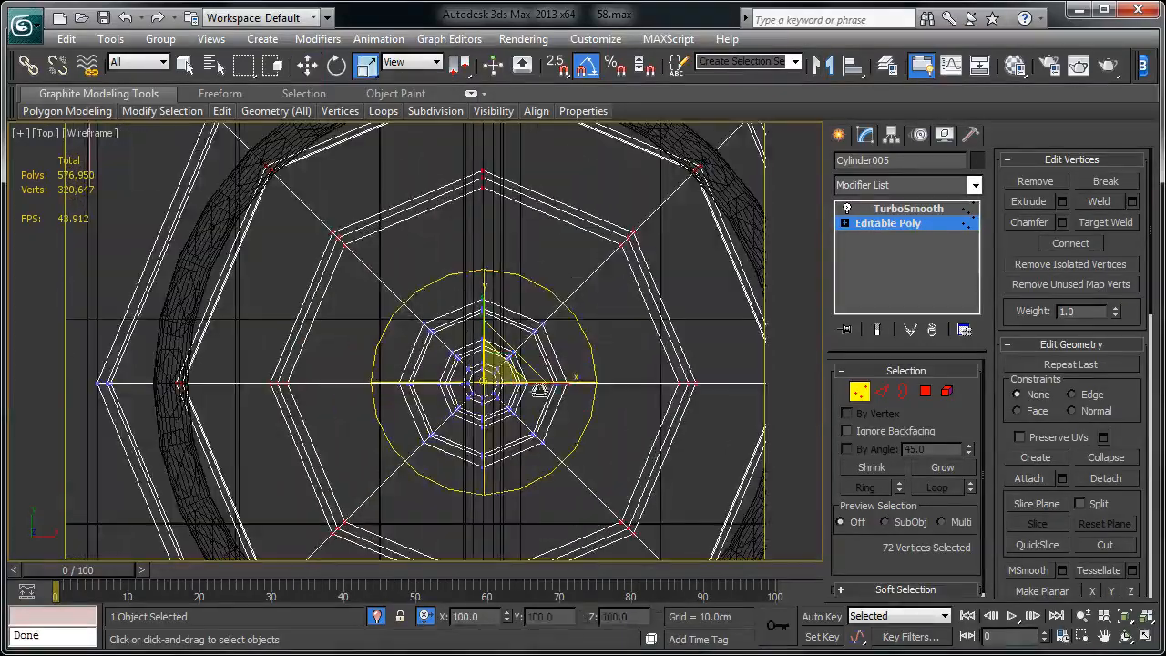
pyautogui.scroll(2, 515, 373)
pyautogui.press('r')
pyautogui.moveTo(498, 387); pyautogui.dragTo(492, 392)
pyautogui.press('f')
pyautogui.scroll(-2, 638, 386)
pyautogui.moveTo(645, 381); pyautogui.dragTo(612, 283, button='middle')
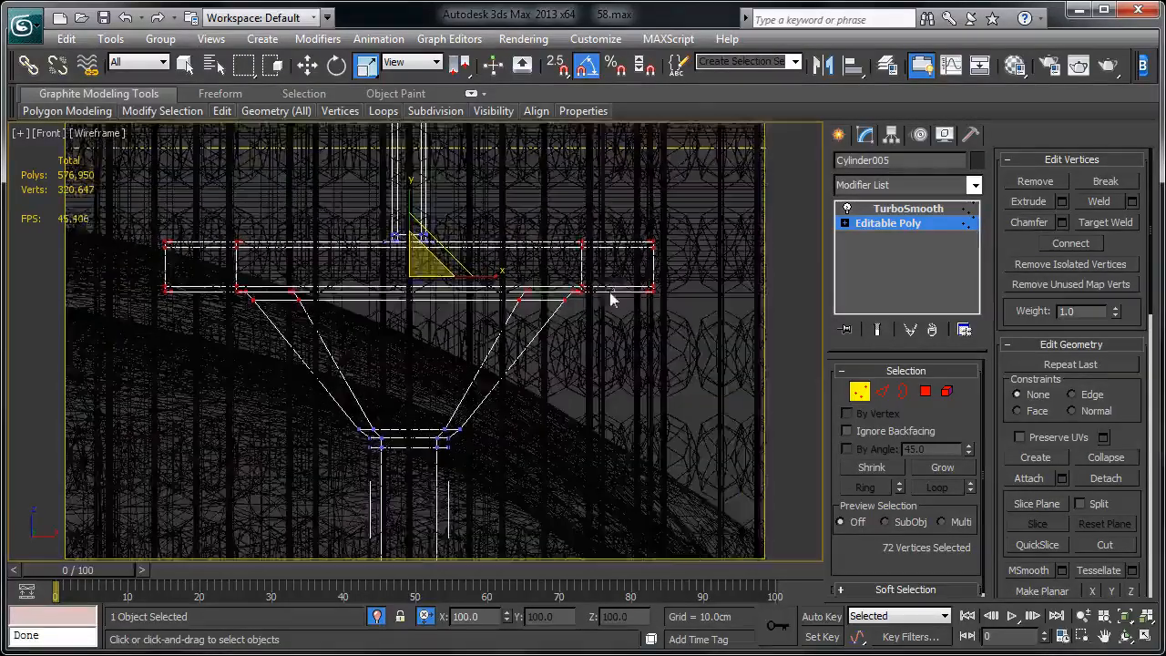
# Shrink the plate's selected vertices further to a little over three times the neck width and leave vertex editing
pyautogui.press('t')
pyautogui.scroll(-2, 617, 280)
pyautogui.scroll(2, 557, 297)
pyautogui.moveTo(517, 310); pyautogui.dragTo(430, 343)
pyautogui.press('f')
pyautogui.scroll(-2, 451, 332)
pyautogui.scroll(1, 489, 285)
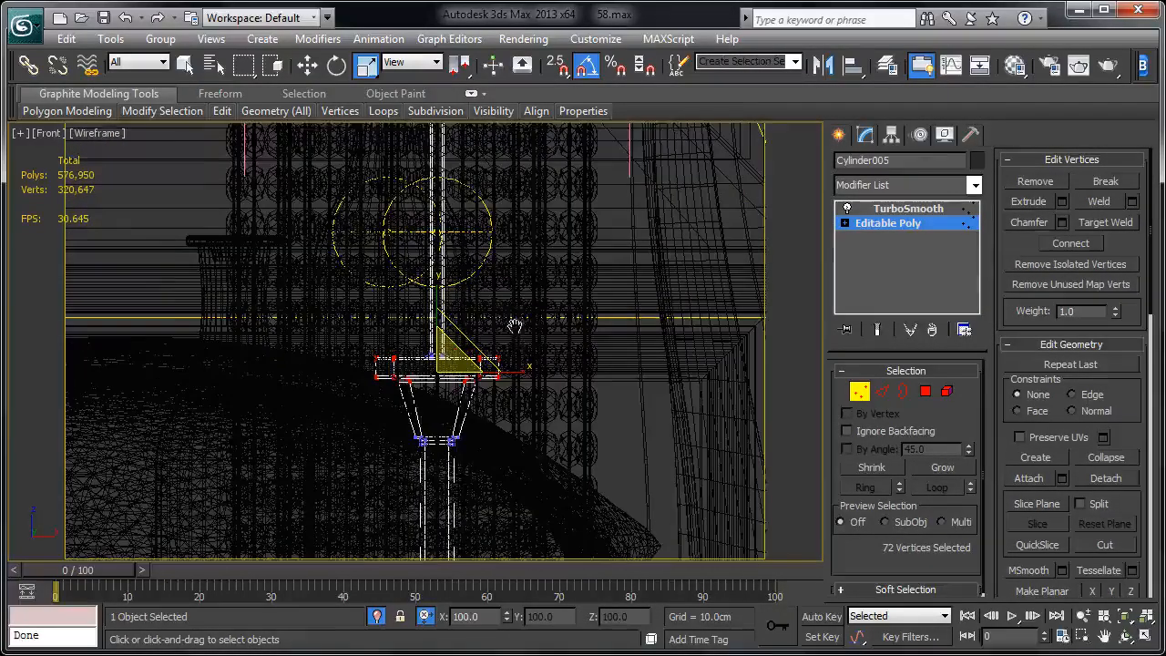
pyautogui.press('1')
pyautogui.scroll(-2, 499, 286)
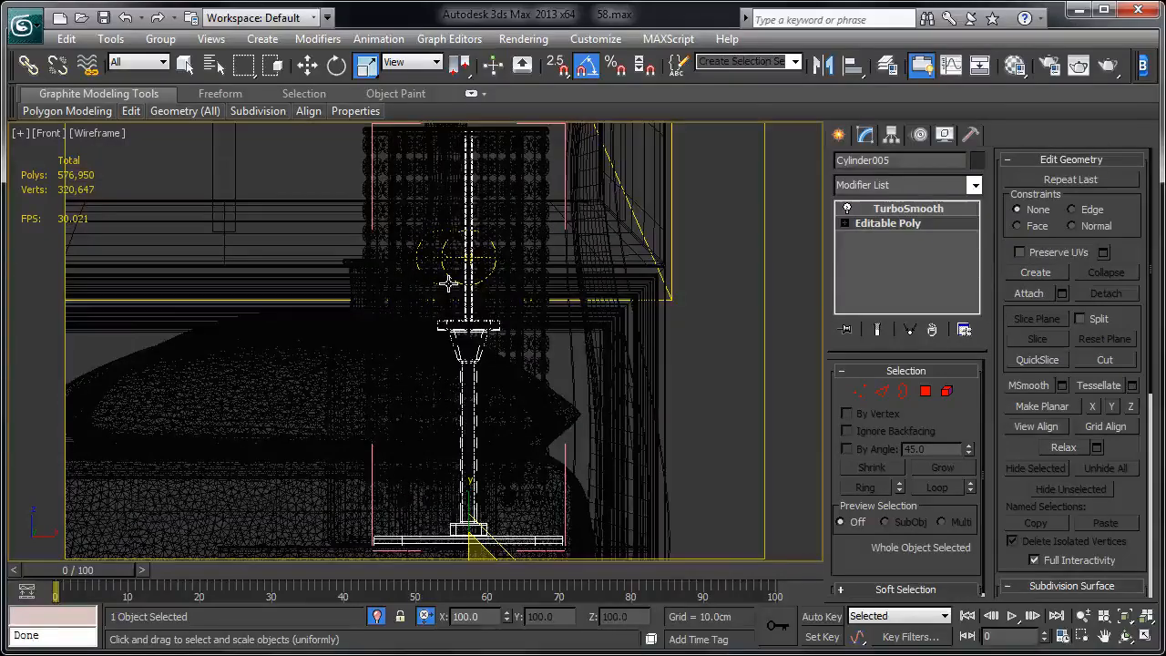
# Restrict selection to Lights and select the sphere V-Ray light inside the crystal bedside lamp in a perspective close-up
pyautogui.press('p')
pyautogui.keyDown('alt'); pyautogui.moveTo(447, 283); pyautogui.dragTo(547, 442, button='middle'); pyautogui.keyUp('alt')
pyautogui.scroll(2, 510, 429)
pyautogui.scroll(2, 413, 394)
pyautogui.click(453, 284)
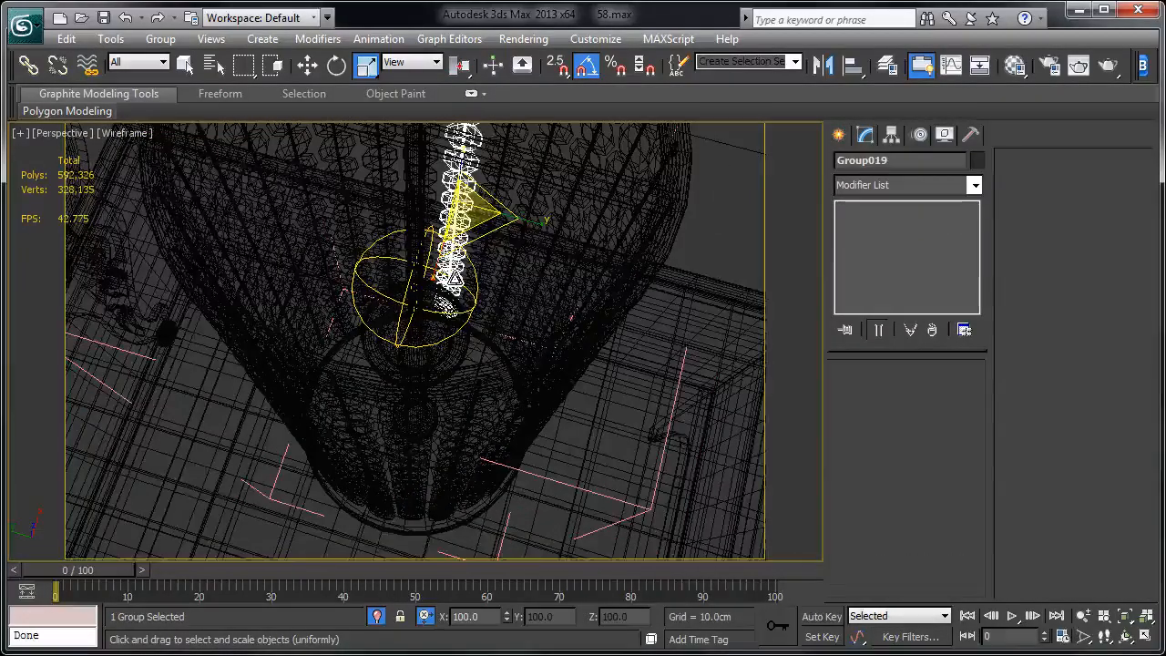
pyautogui.click(455, 279)
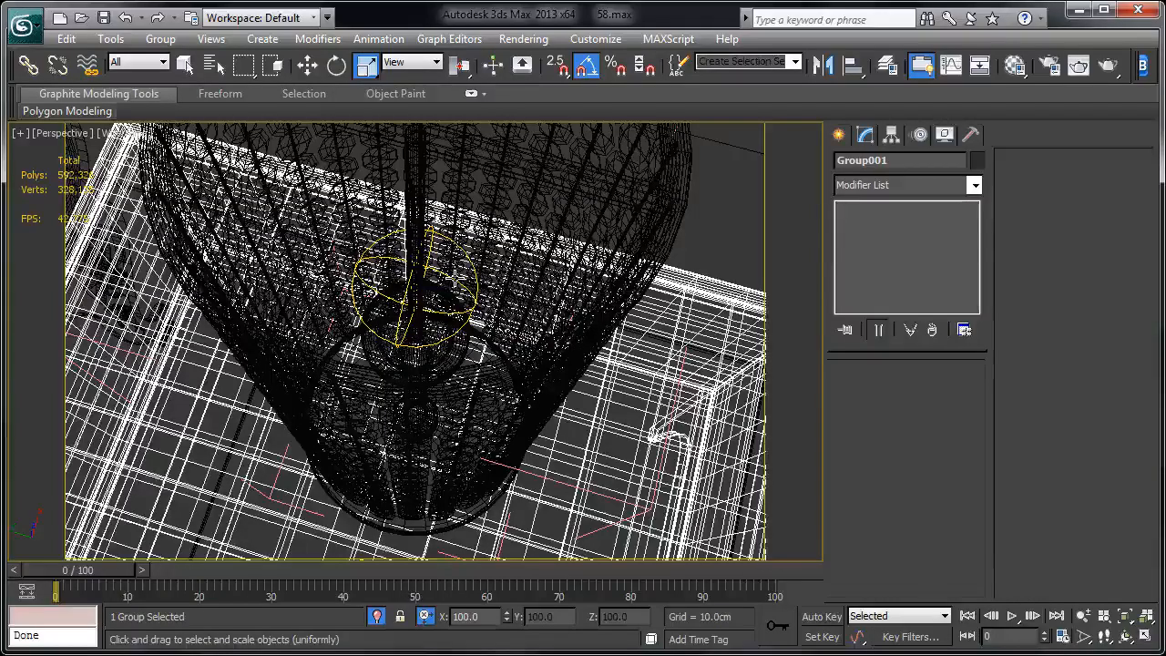
pyautogui.click(138, 62)
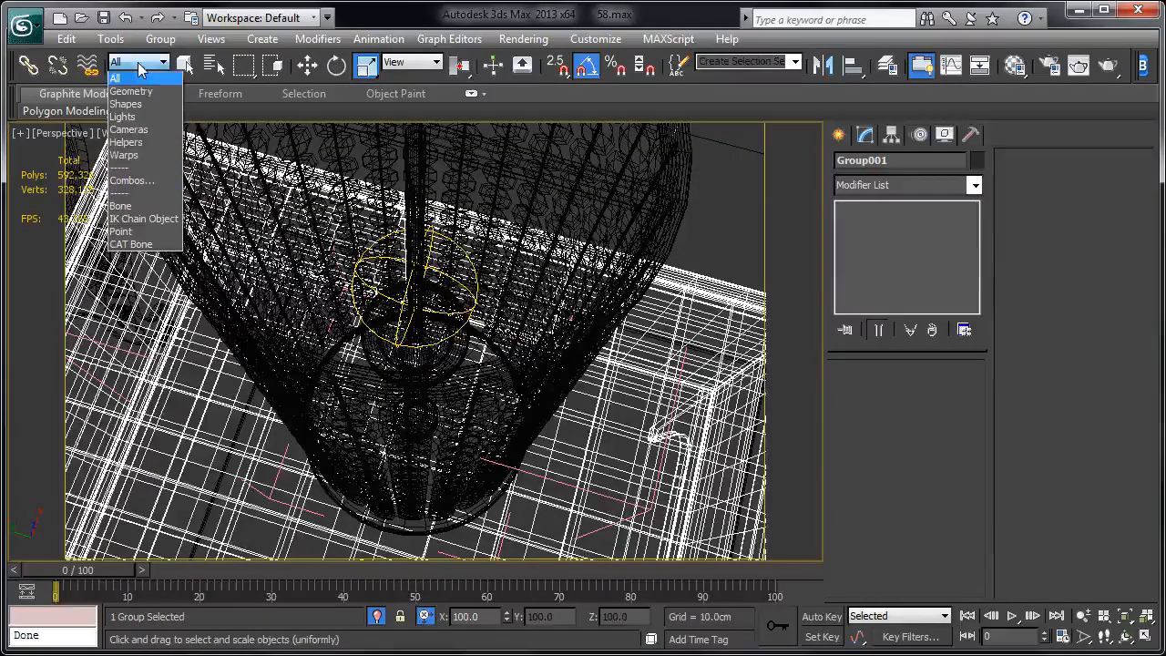
pyautogui.click(133, 118)
pyautogui.click(421, 293)
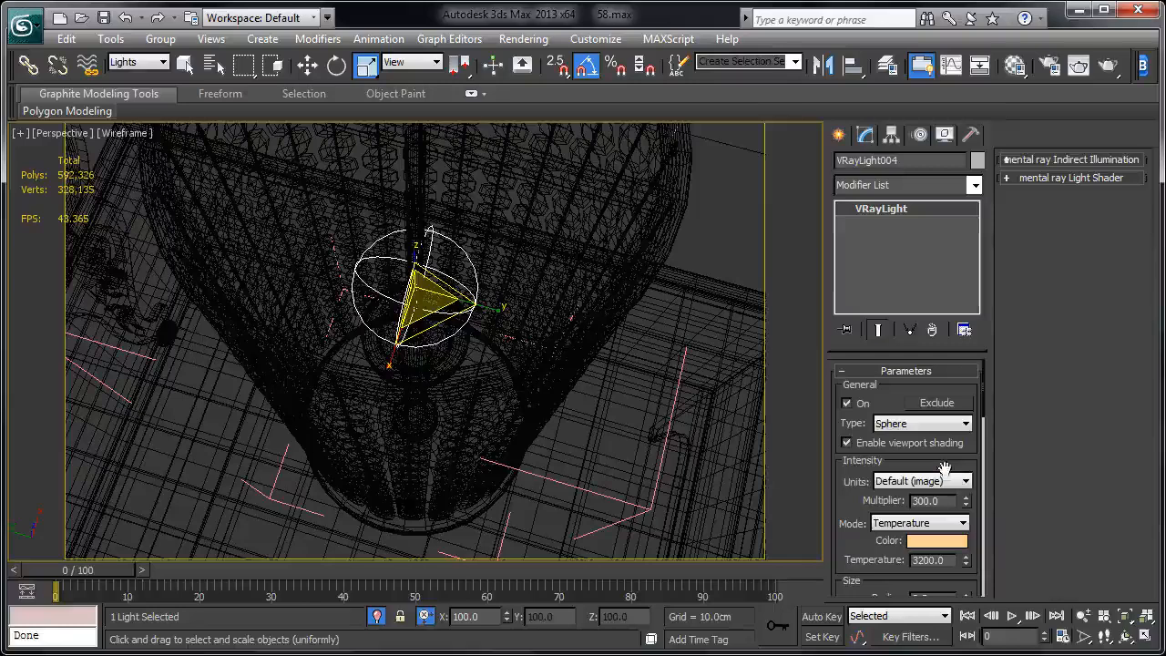
# Set the lamp light's intensity multiplier to 150 and its color temperature to 3600
pyautogui.moveTo(866, 503); pyautogui.dragTo(939, 425)
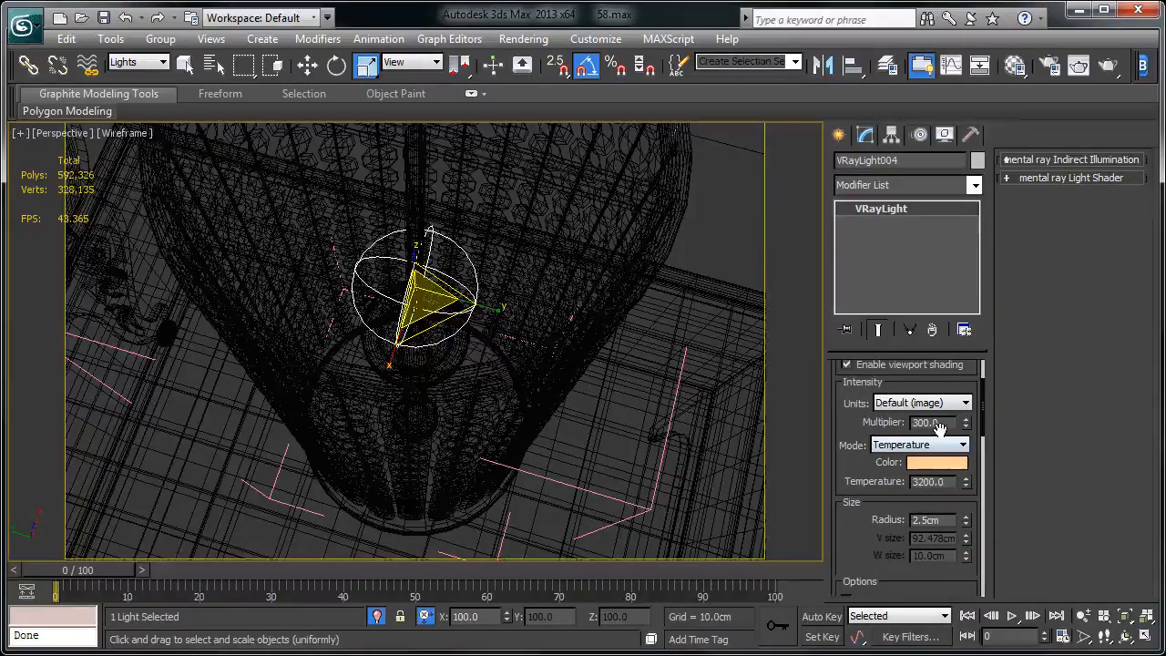
pyautogui.doubleClick(934, 423)
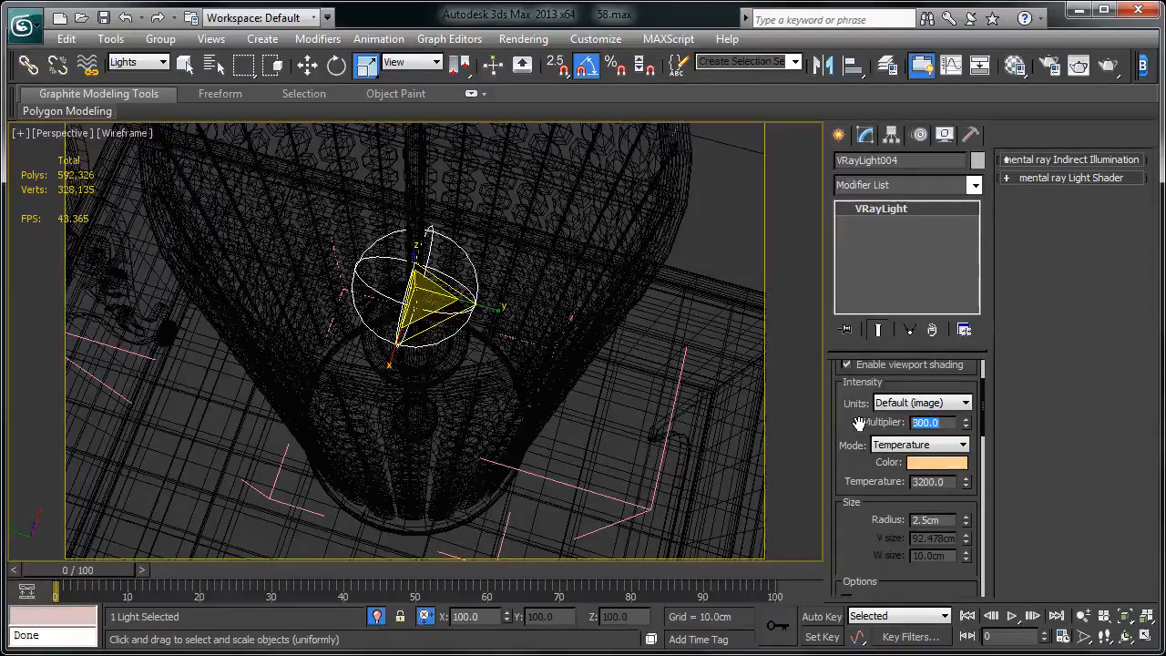
pyautogui.write('150')
pyautogui.press('Return')
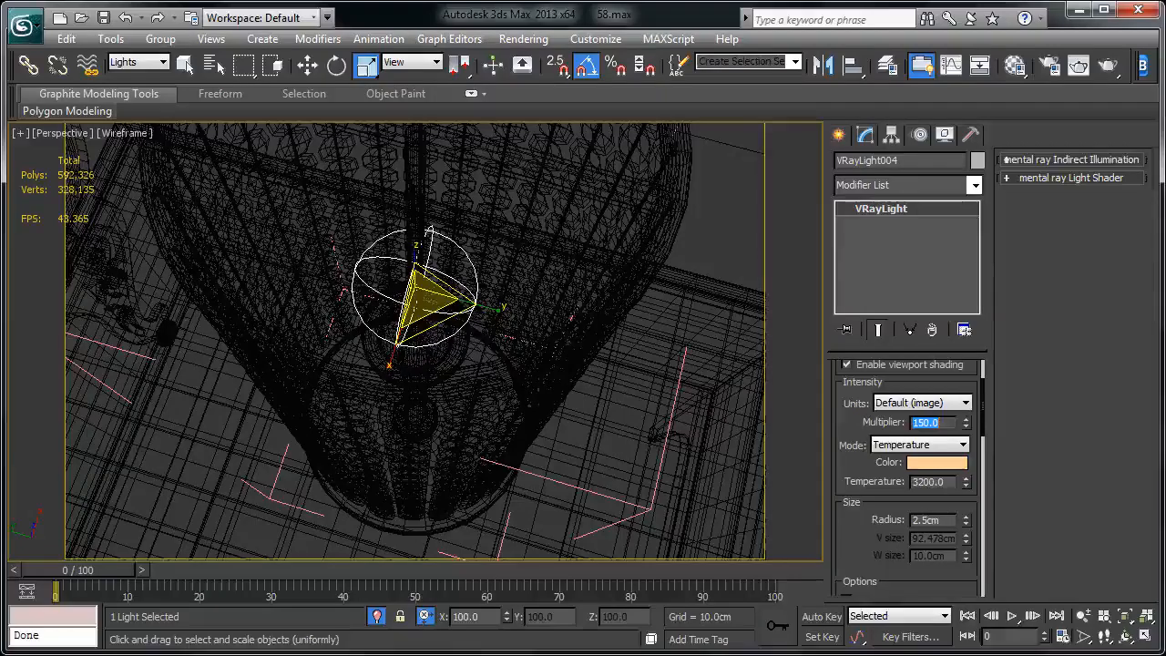
pyautogui.press('Tab')
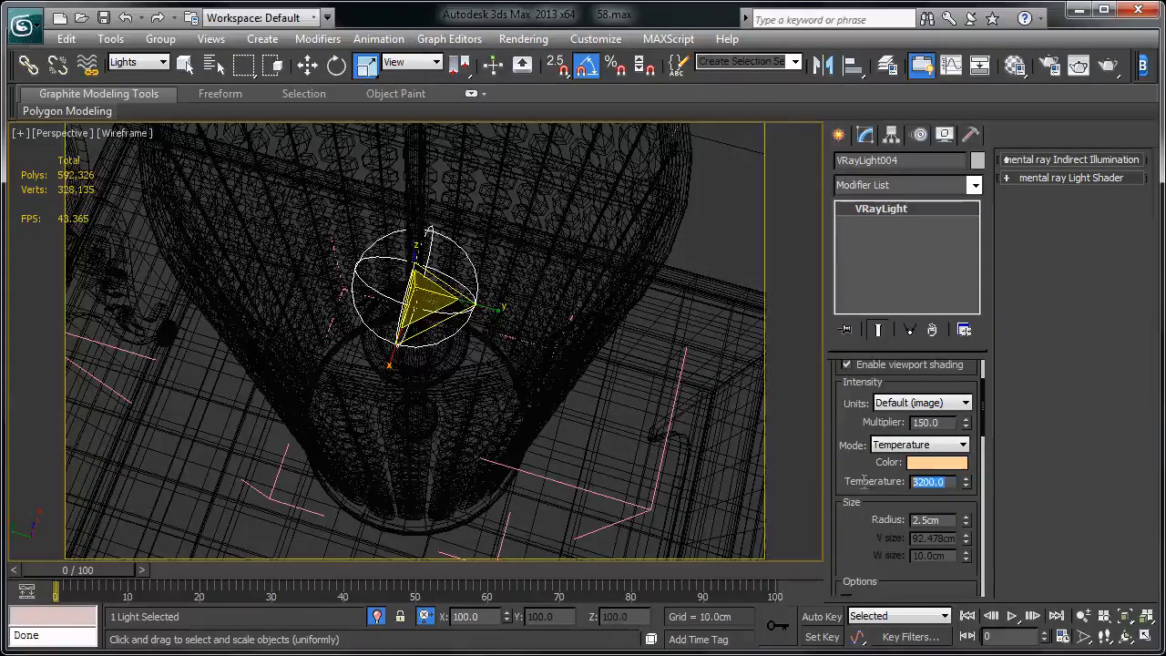
pyautogui.write('360')
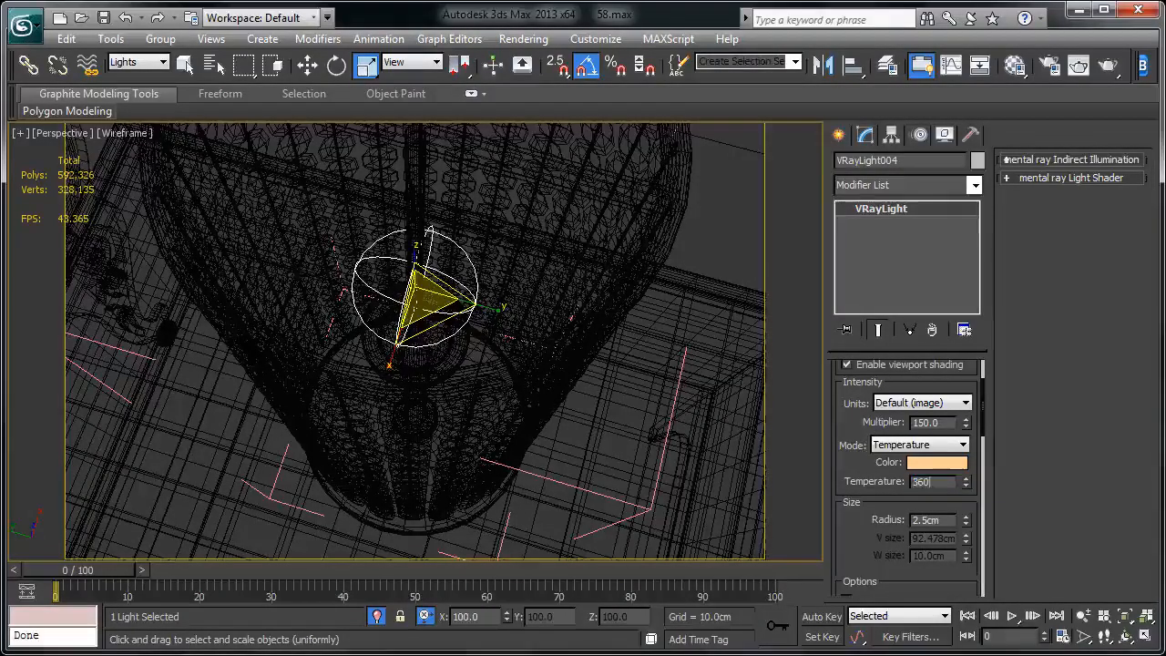
pyautogui.write('0')
pyautogui.press('Return')
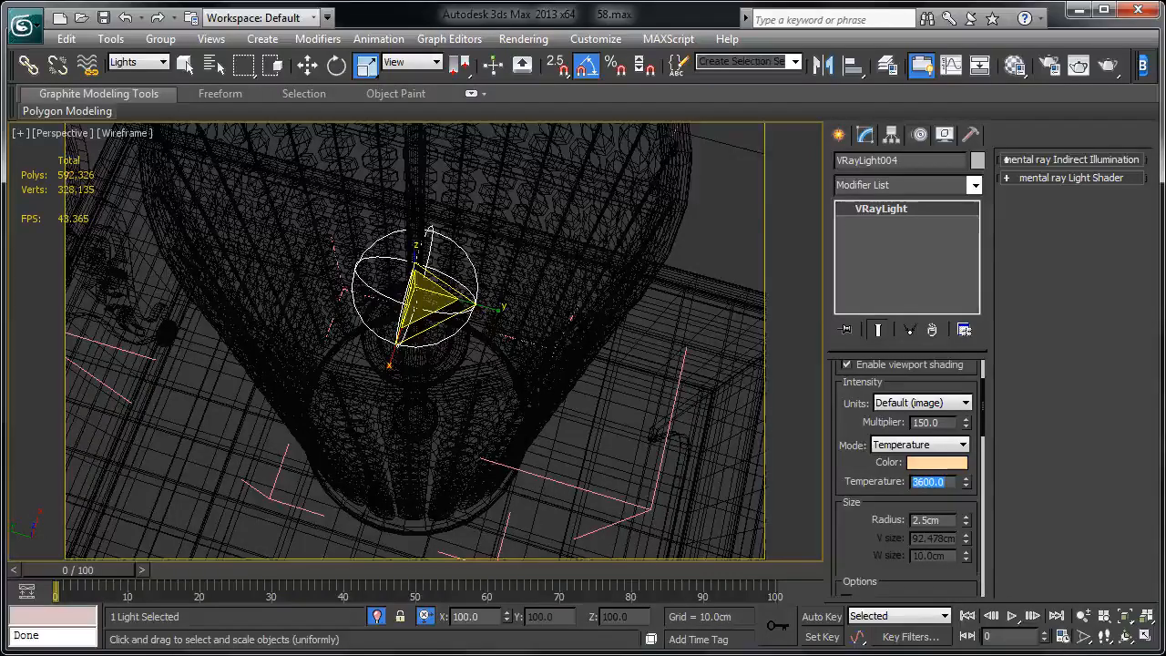
# Select the V-Ray light of the other bedside lamp across the bed to check its multiplier and temperature
pyautogui.scroll(-5, 557, 356)
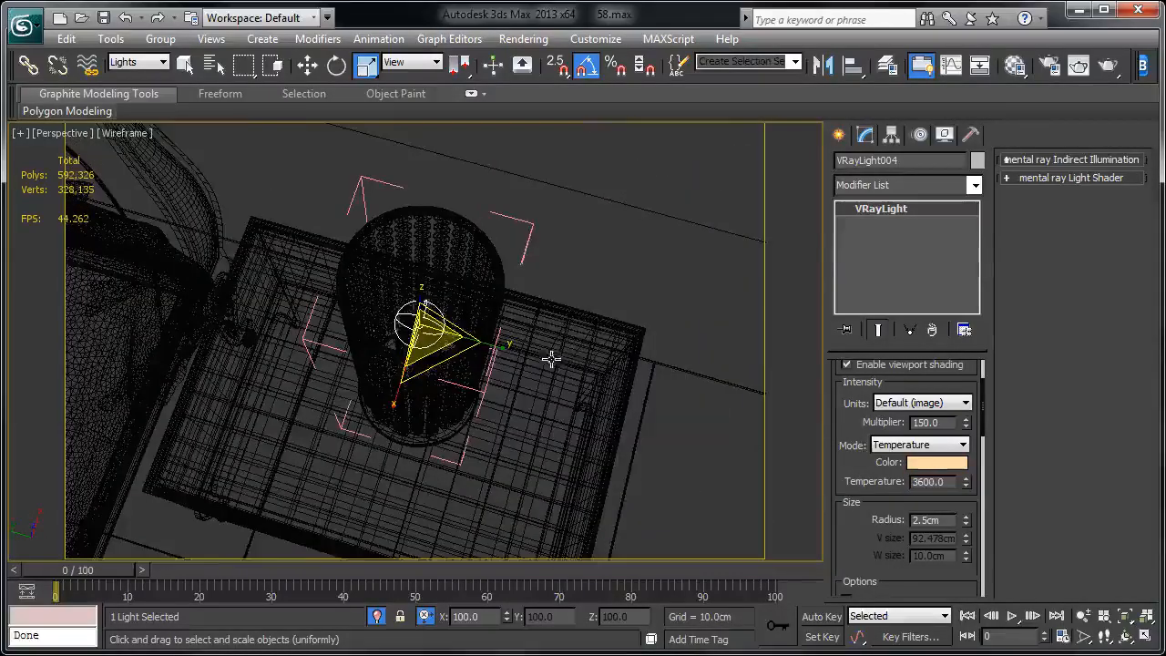
pyautogui.scroll(-4, 539, 306)
pyautogui.moveTo(346, 228); pyautogui.dragTo(528, 375, button='middle')
pyautogui.moveTo(176, 177); pyautogui.dragTo(439, 302, button='middle')
pyautogui.click(383, 278)
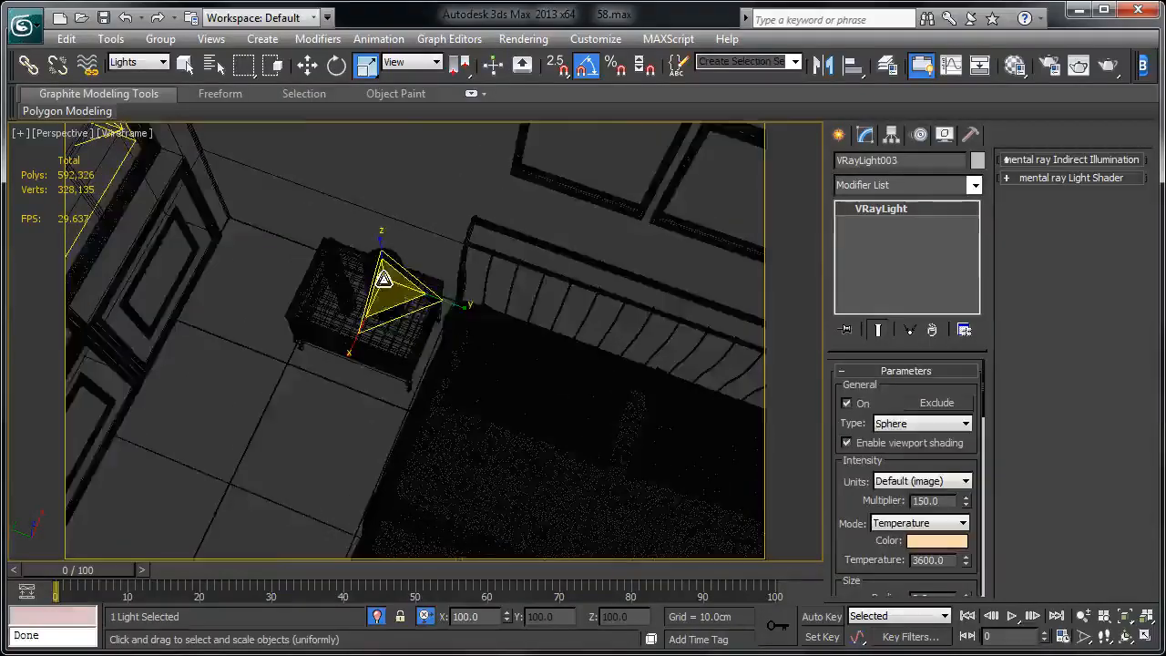
# Examine the framed pictures above the bed in the last render in the V-Ray frame buffer, and minimize it
pyautogui.press('z')
pyautogui.press('F3')
pyautogui.scroll(-3, 464, 379)
pyautogui.keyDown('alt'); pyautogui.moveTo(465, 379); pyautogui.dragTo(370, 259, button='middle'); pyautogui.keyUp('alt')
pyautogui.scroll(-5, 444, 361)
pyautogui.moveTo(370, 259); pyautogui.dragTo(496, 325, button='middle')
pyautogui.scroll(-4, 581, 279)
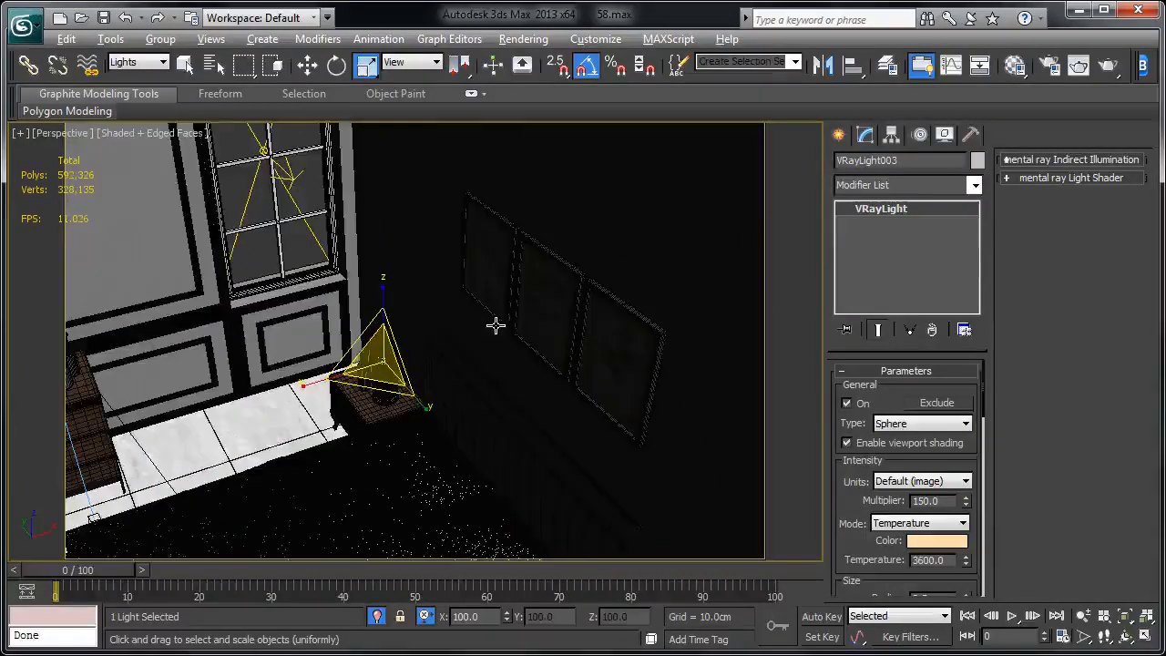
pyautogui.rightClick(470, 290)
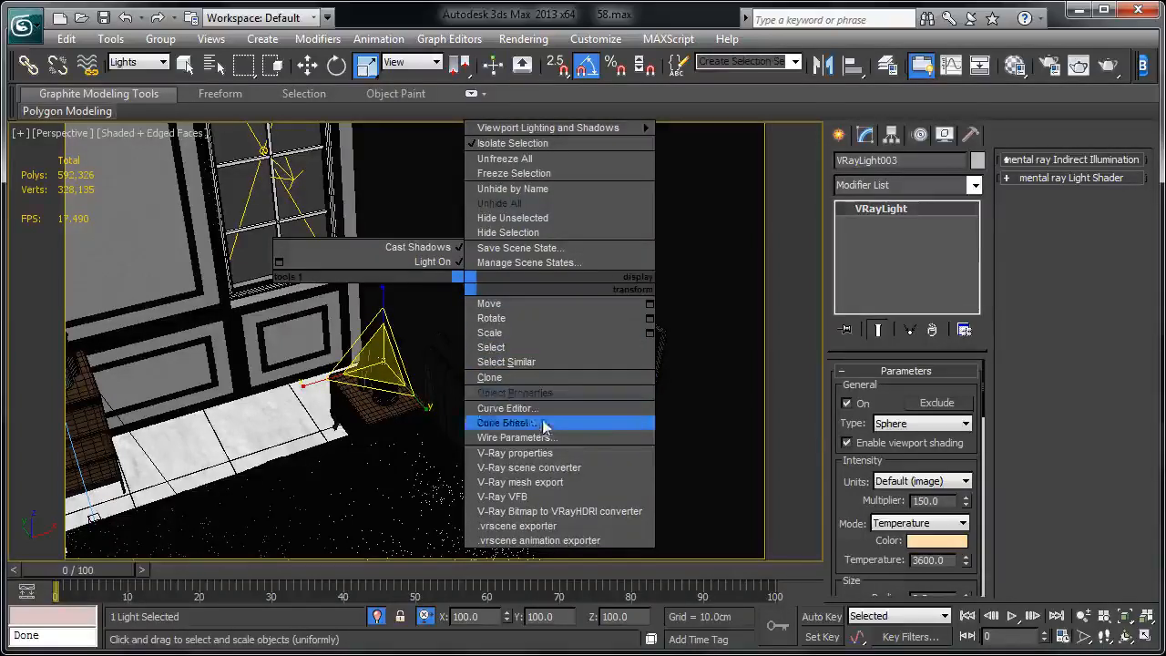
pyautogui.click(543, 499)
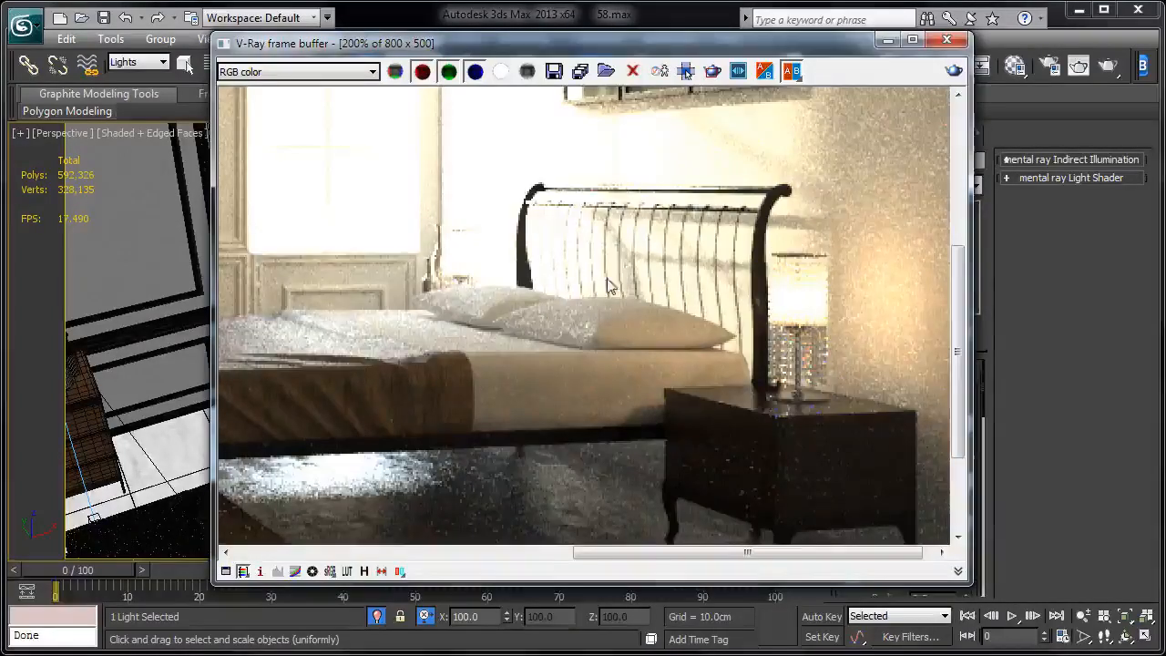
pyautogui.scroll(-1, 588, 344)
pyautogui.scroll(1, 900, 165)
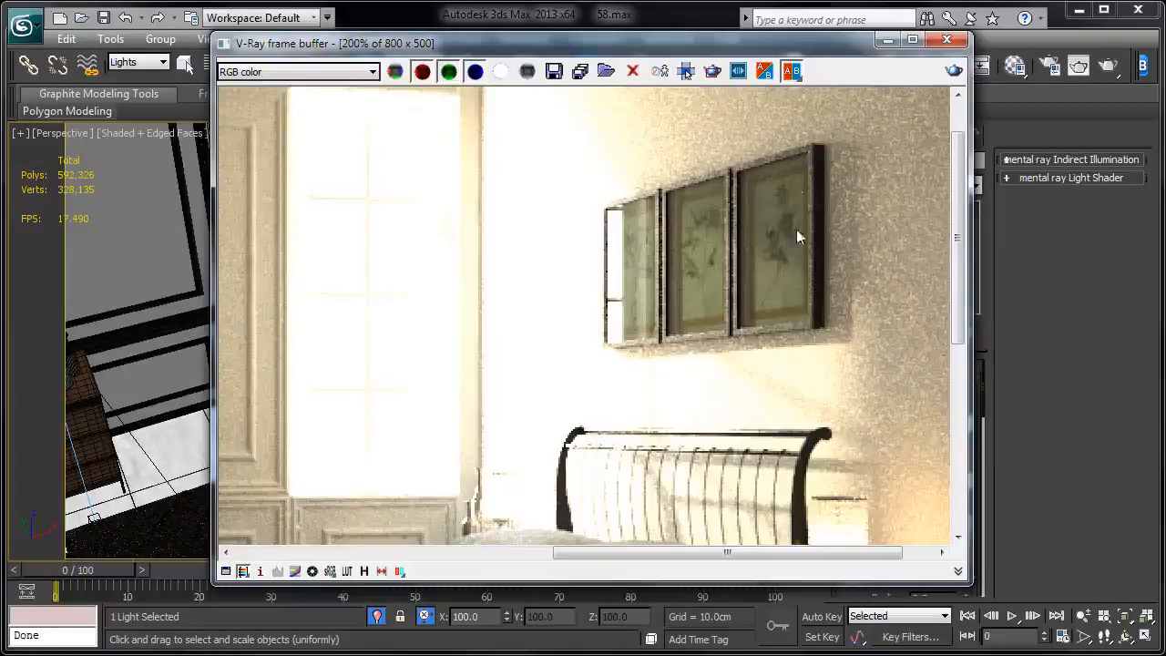
pyautogui.click(890, 41)
# Reset the selection filter to All and select the group of three framed pictures on the wall above the bed, seen up close
pyautogui.click(609, 341)
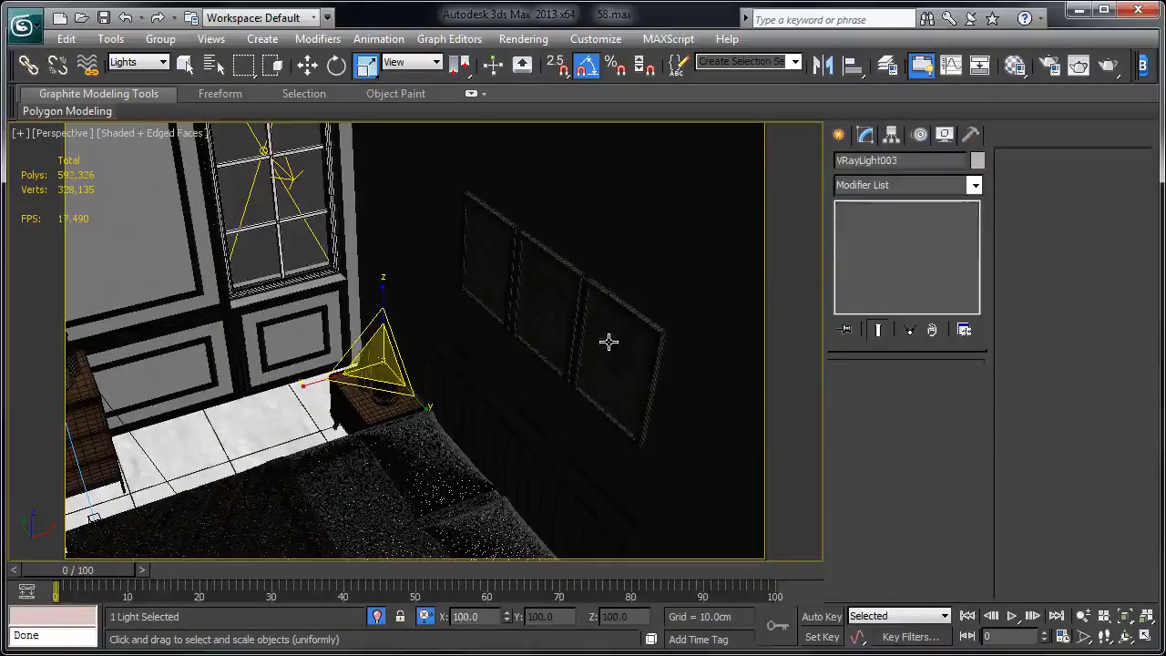
pyautogui.press('z')
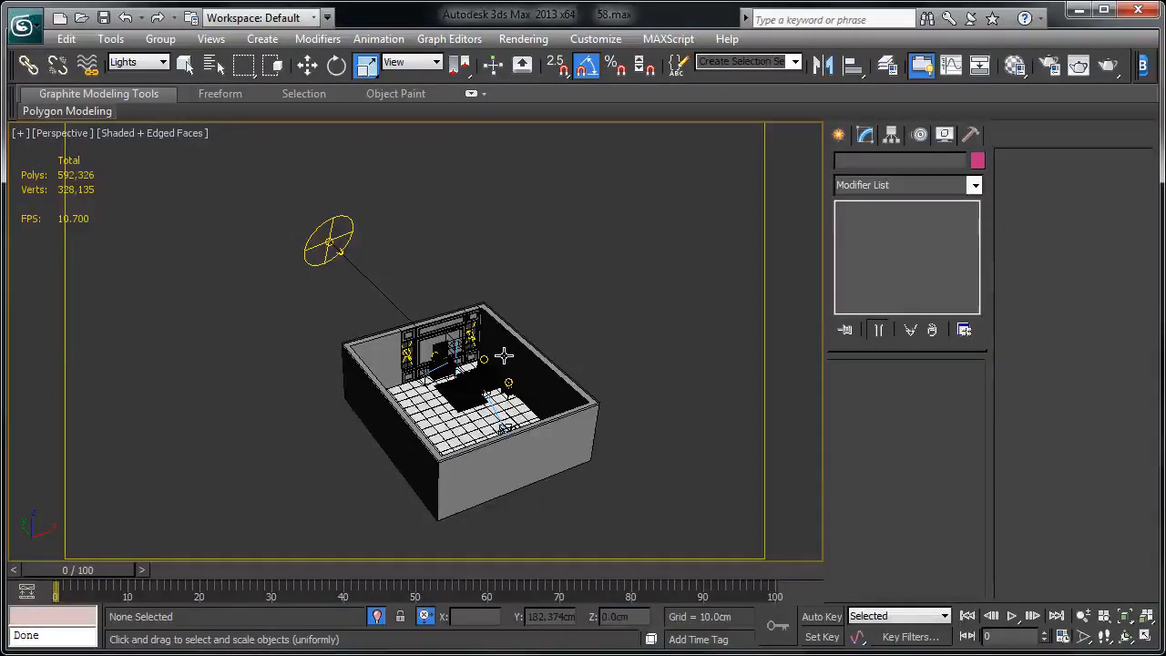
pyautogui.scroll(5, 416, 264)
pyautogui.click(155, 62)
pyautogui.click(155, 80)
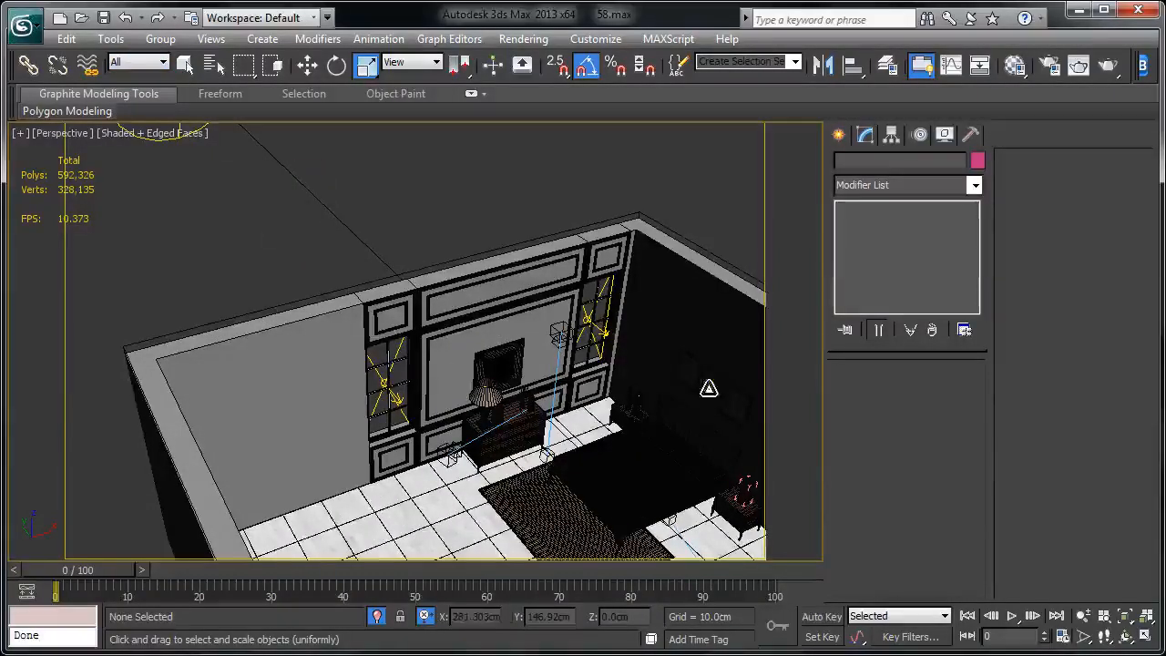
pyautogui.click(697, 387)
pyautogui.press('z')
pyautogui.keyDown('alt'); pyautogui.moveTo(674, 389); pyautogui.dragTo(610, 253, button='middle'); pyautogui.keyUp('alt')
pyautogui.scroll(5, 583, 328)
pyautogui.press('w')
pyautogui.moveTo(559, 390); pyautogui.dragTo(439, 365, button='middle')
# Copy the 07 - Default glass material to the last sample slot as 07 - Defaultasdad with a fog multiplier of 0.0
pyautogui.press('m')
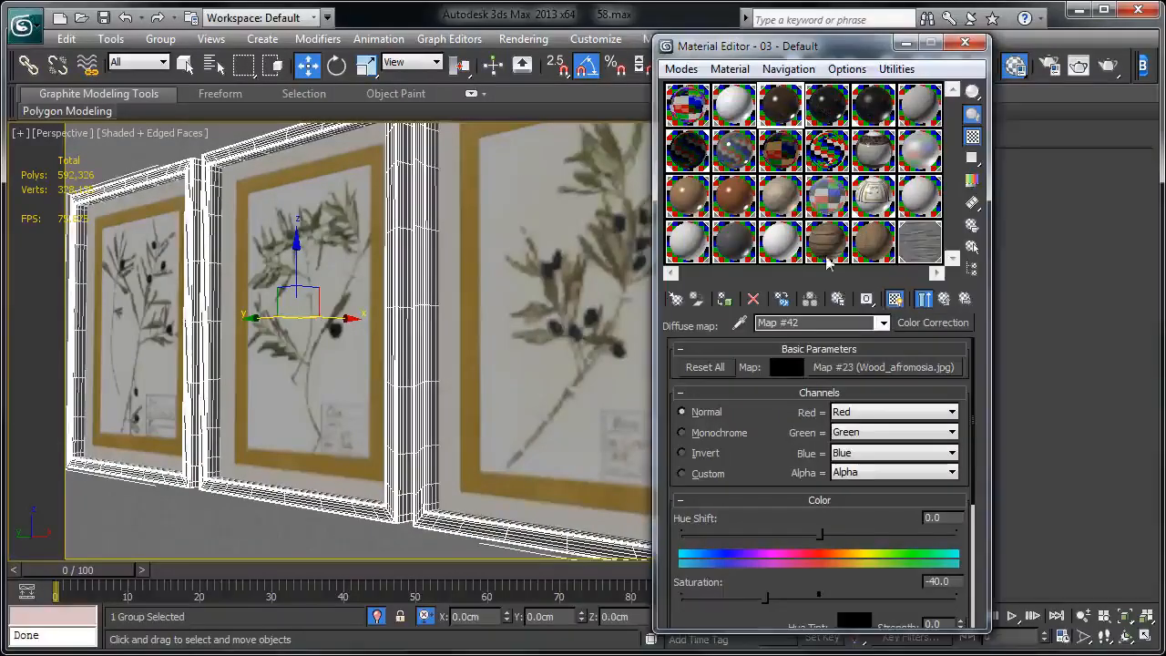
pyautogui.click(688, 152)
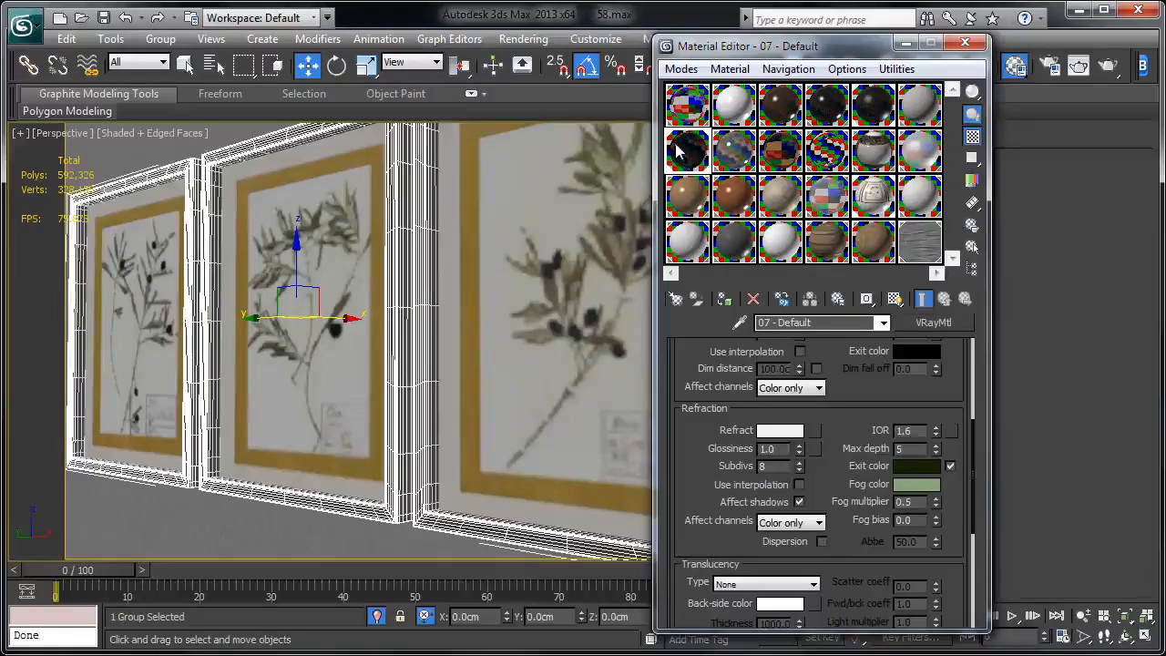
pyautogui.moveTo(828, 212); pyautogui.dragTo(920, 243)
pyautogui.click(831, 322)
pyautogui.write('asdad')
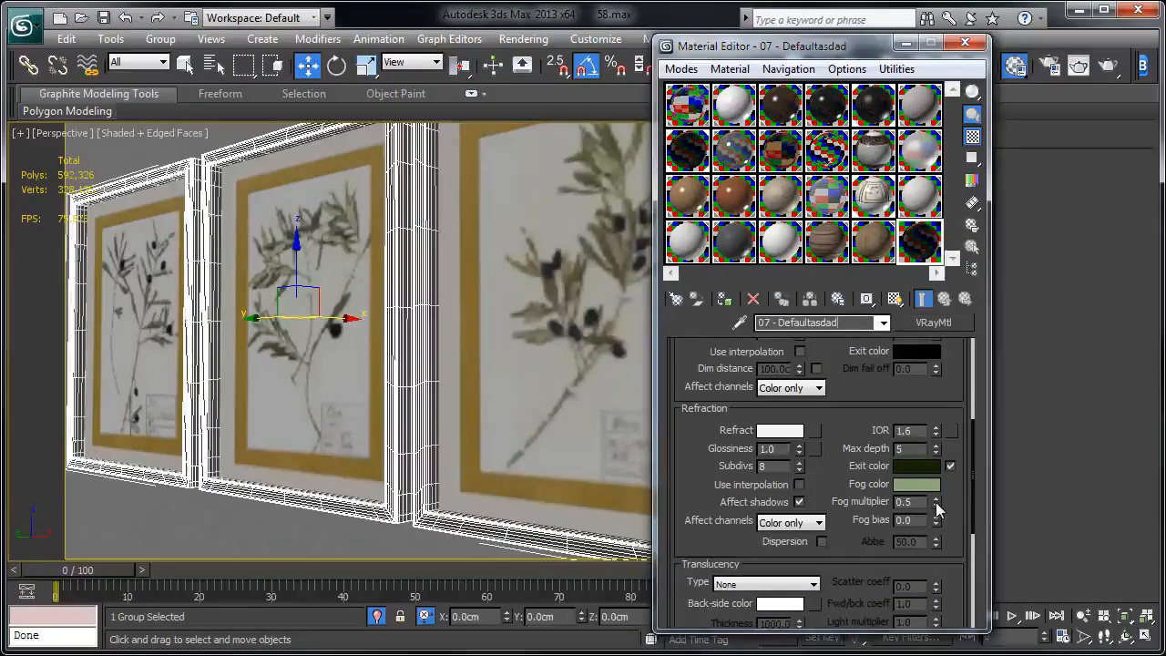
pyautogui.rightClick(938, 509)
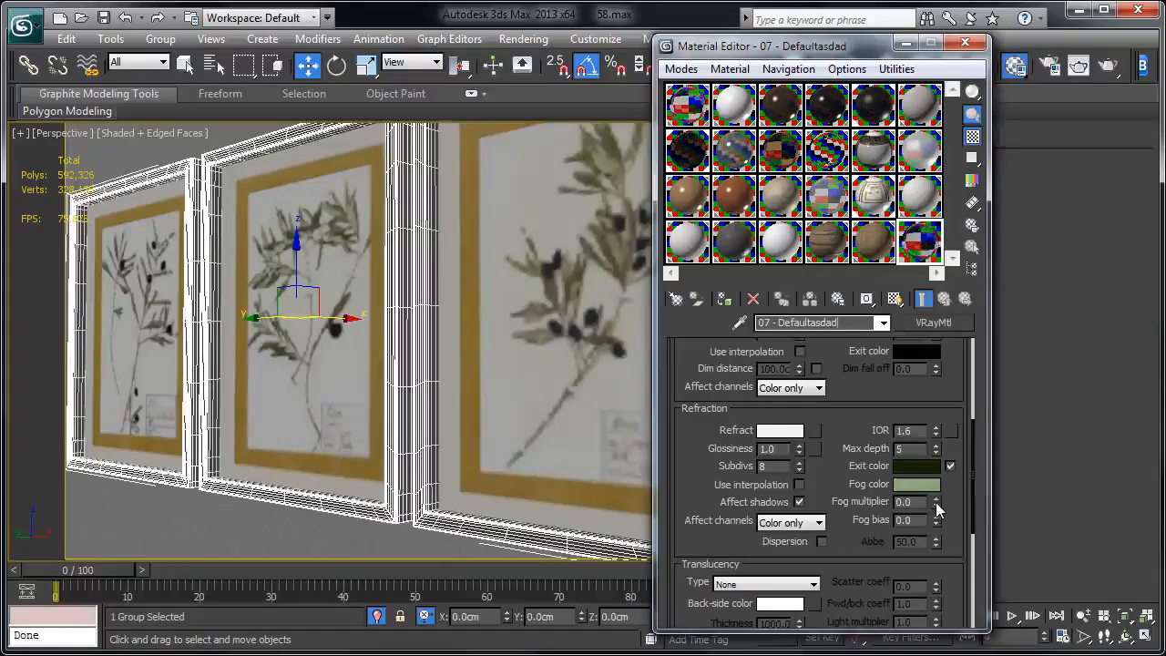
pyautogui.scroll(5, 683, 481)
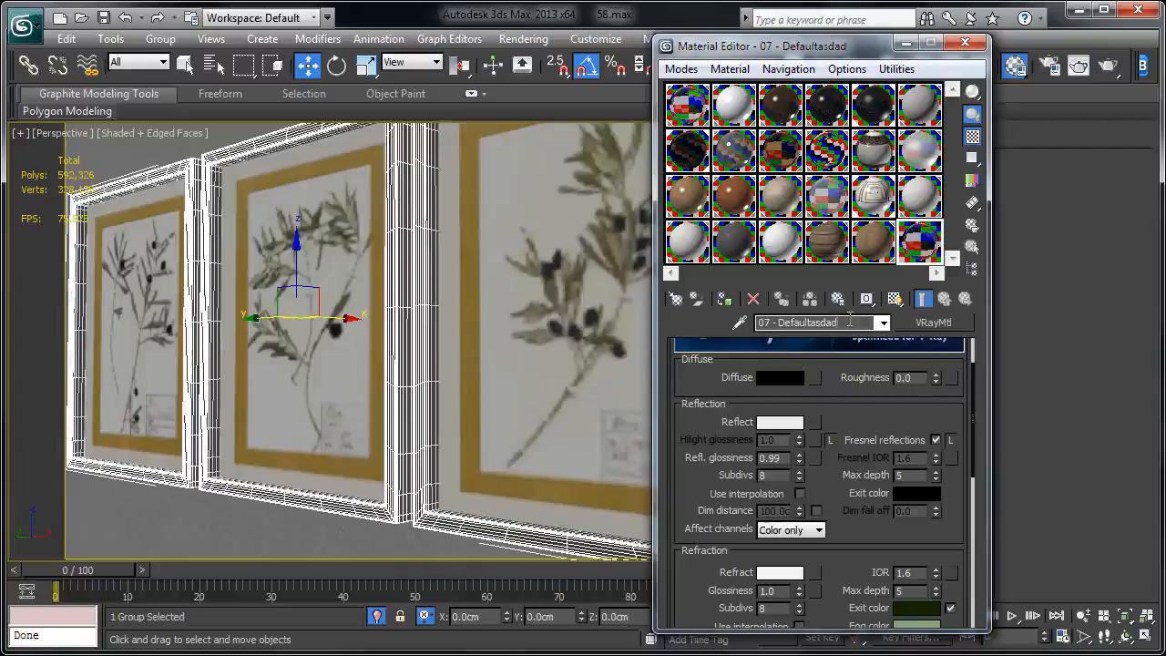
# Open the picture group, assign the copied glass material to the three panes, and close the material editor
pyautogui.click(161, 38)
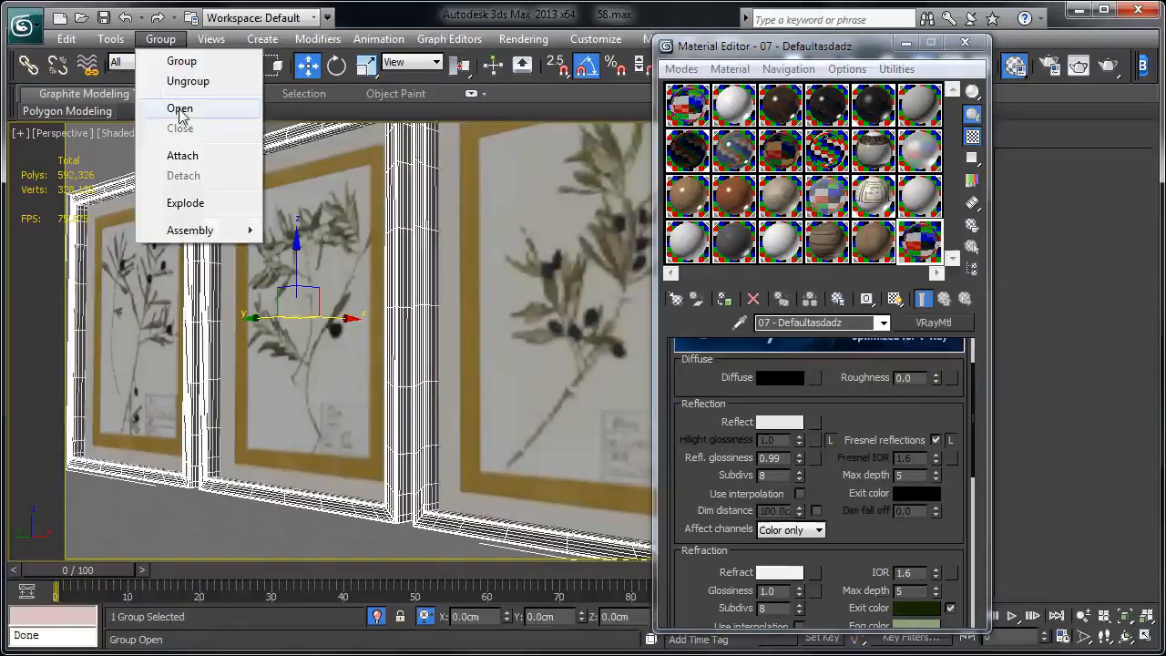
pyautogui.click(177, 107)
pyautogui.click(517, 263)
pyautogui.press('F4')
pyautogui.click(198, 298)
pyautogui.moveTo(343, 319); pyautogui.dragTo(298, 343)
pyautogui.hotkey('ctrl', 'z')
pyautogui.hotkey('ctrl', 'z')
pyautogui.click(728, 302)
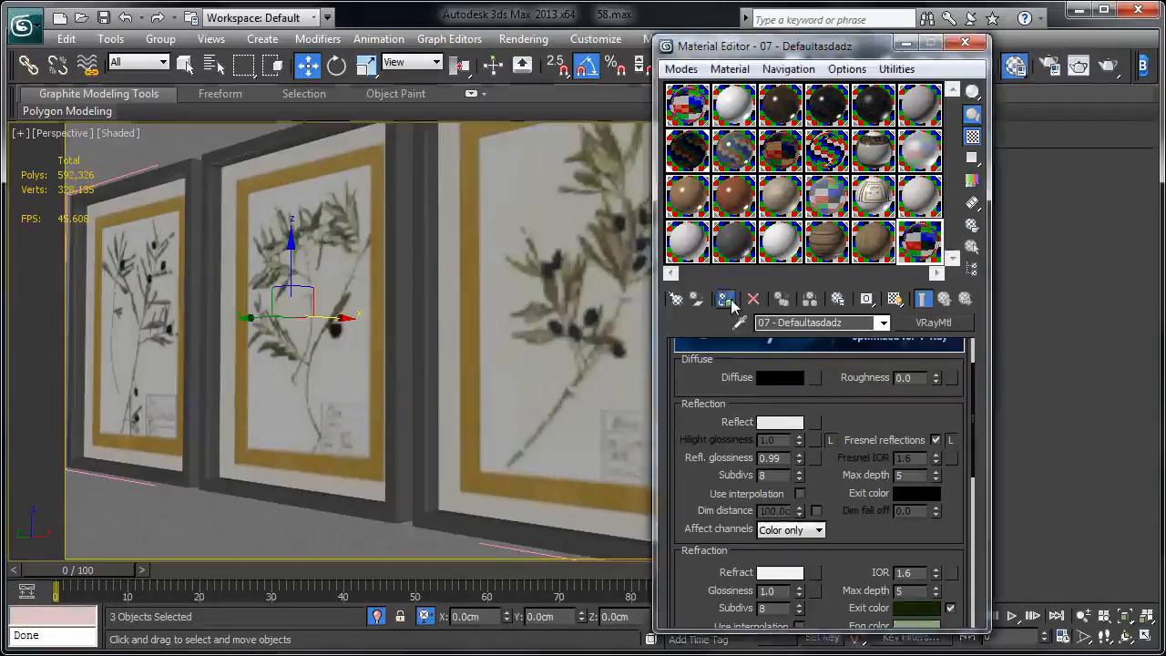
pyautogui.click(965, 42)
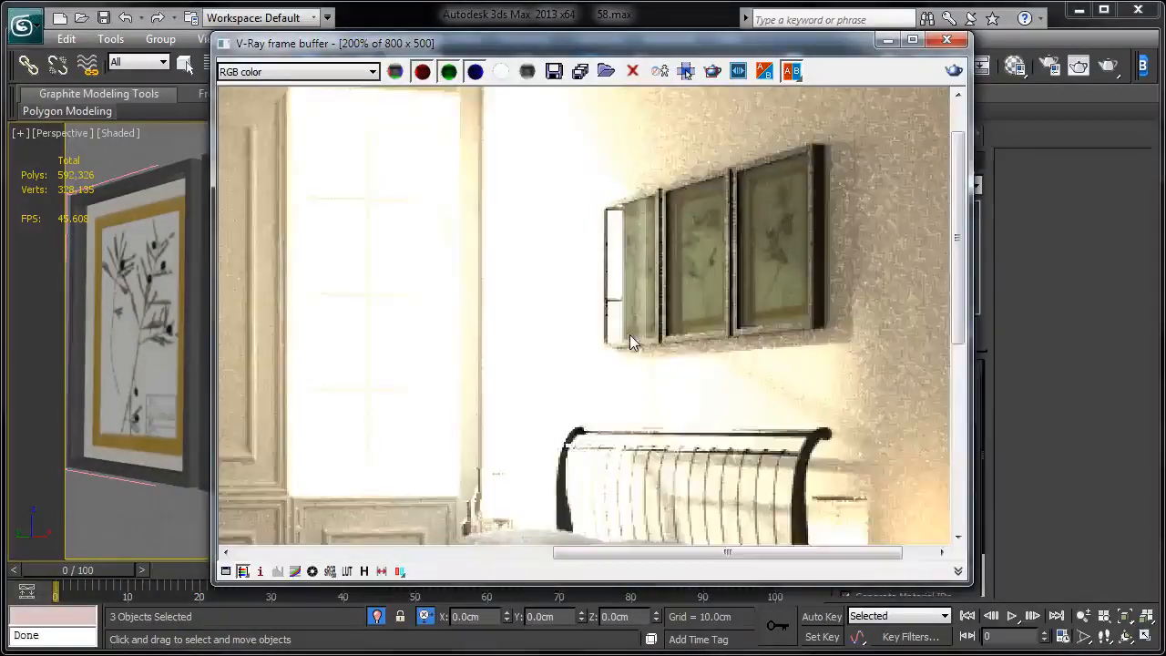
# Minimize the render, set the Reflect map amount of floor material 19 - Default to 60 while previewing its enlarged sample, and close the material editor
pyautogui.doubleClick(630, 334)
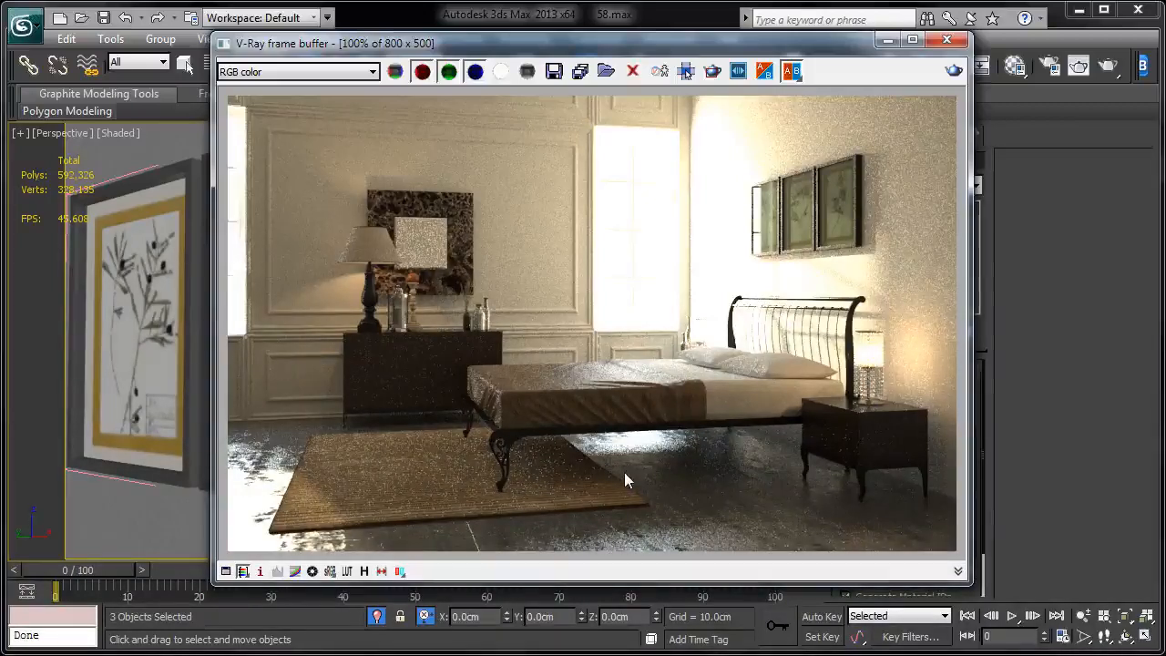
pyautogui.click(887, 41)
pyautogui.press('m')
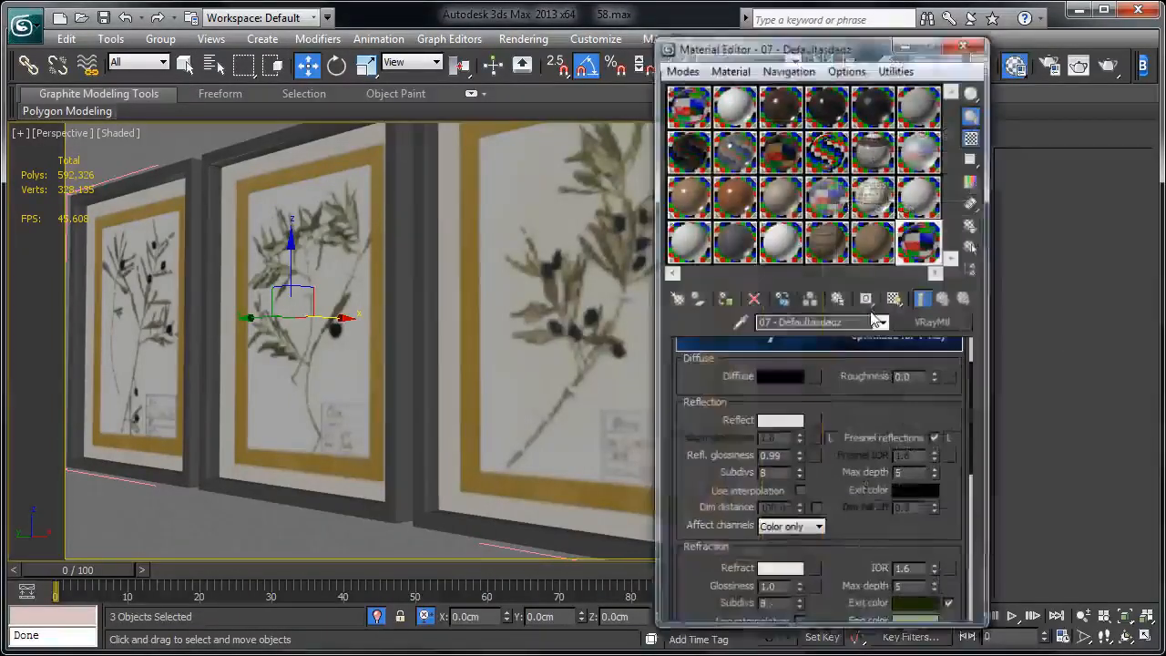
pyautogui.click(736, 244)
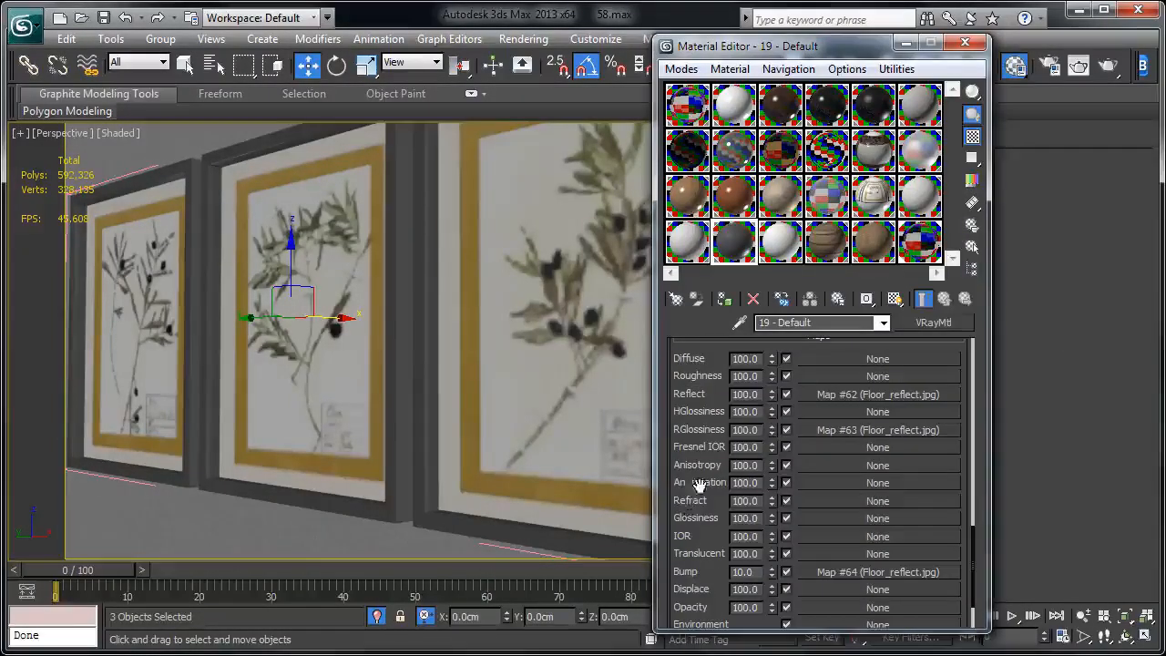
pyautogui.scroll(5, 691, 400)
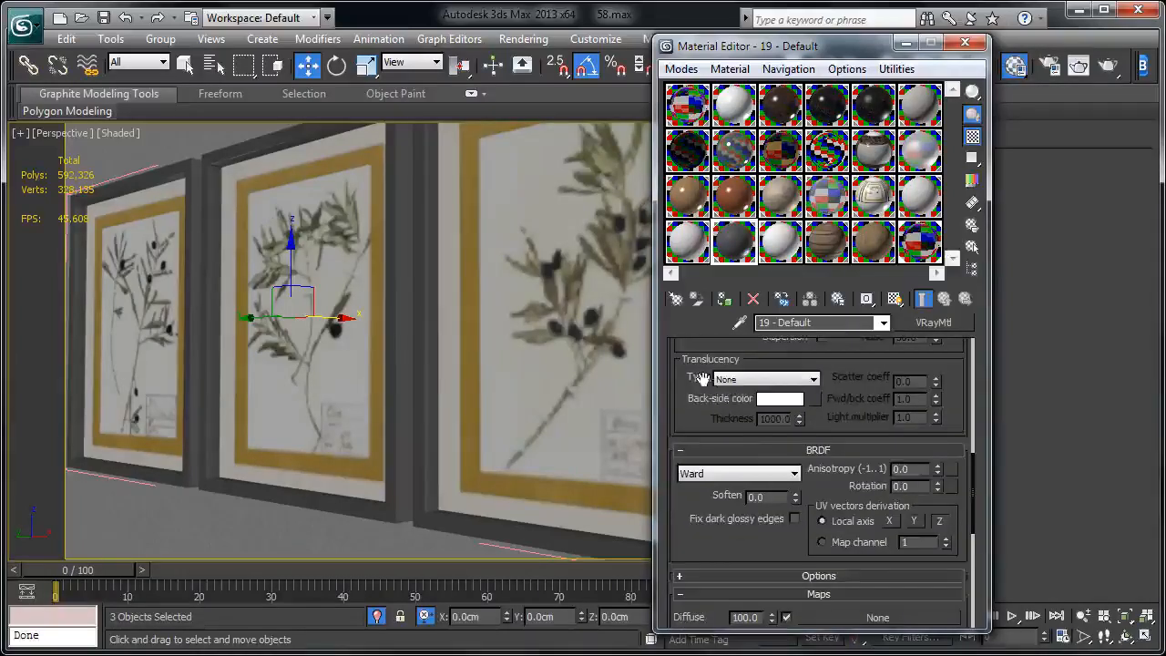
pyautogui.scroll(-5, 689, 551)
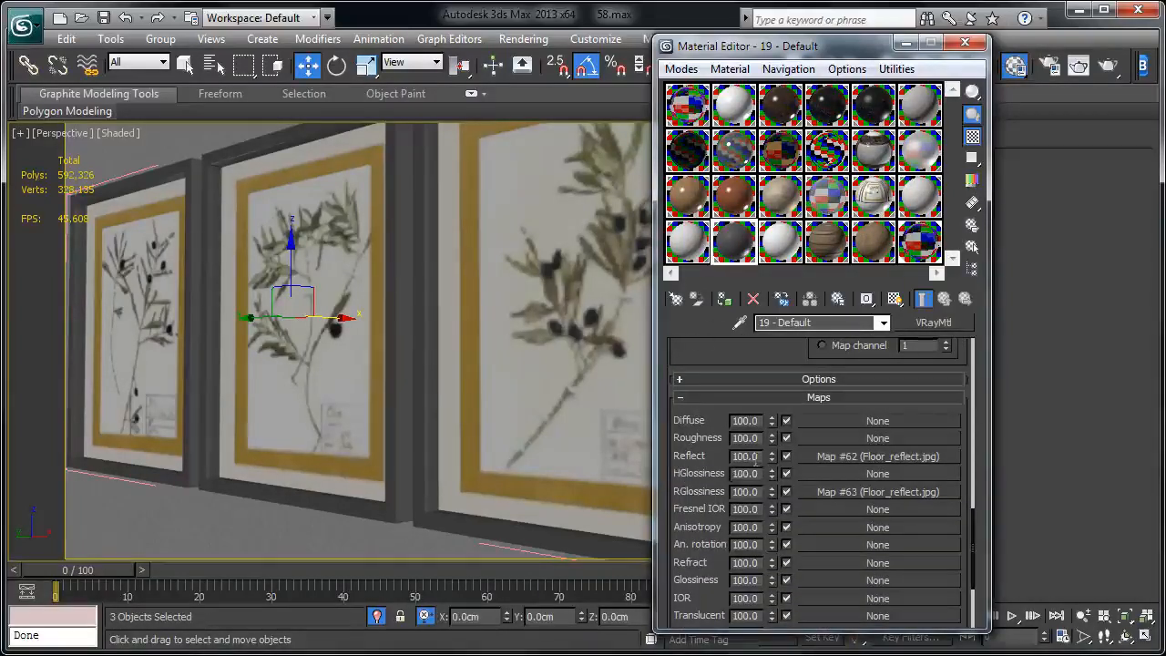
pyautogui.write('80')
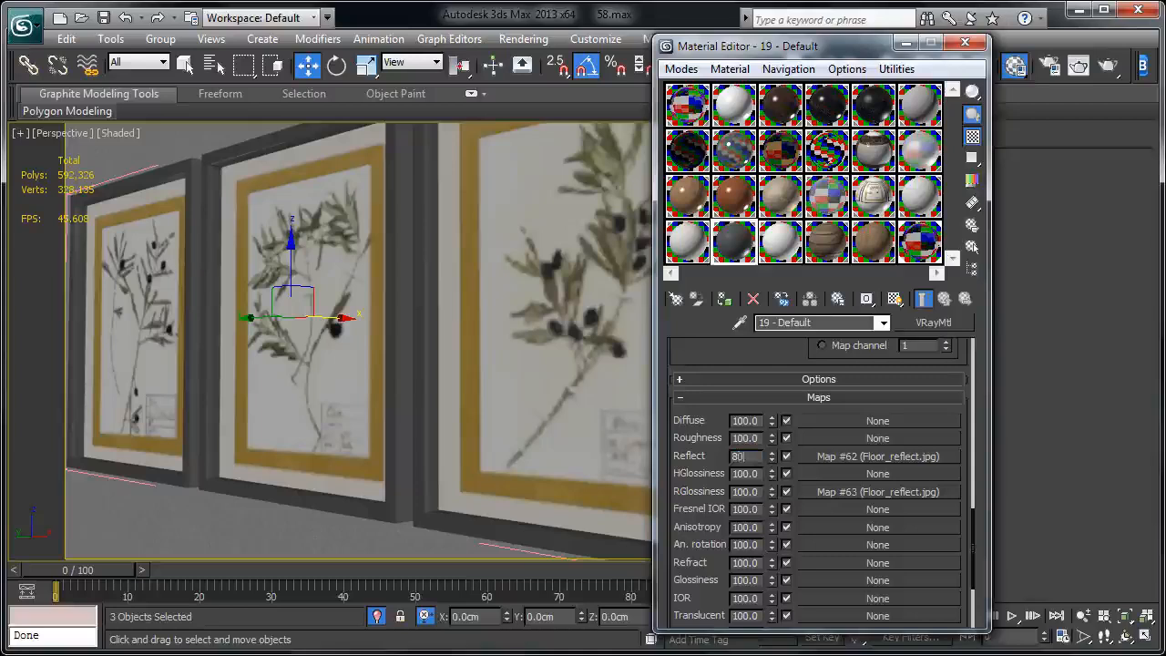
pyautogui.press('Return')
pyautogui.doubleClick(745, 248)
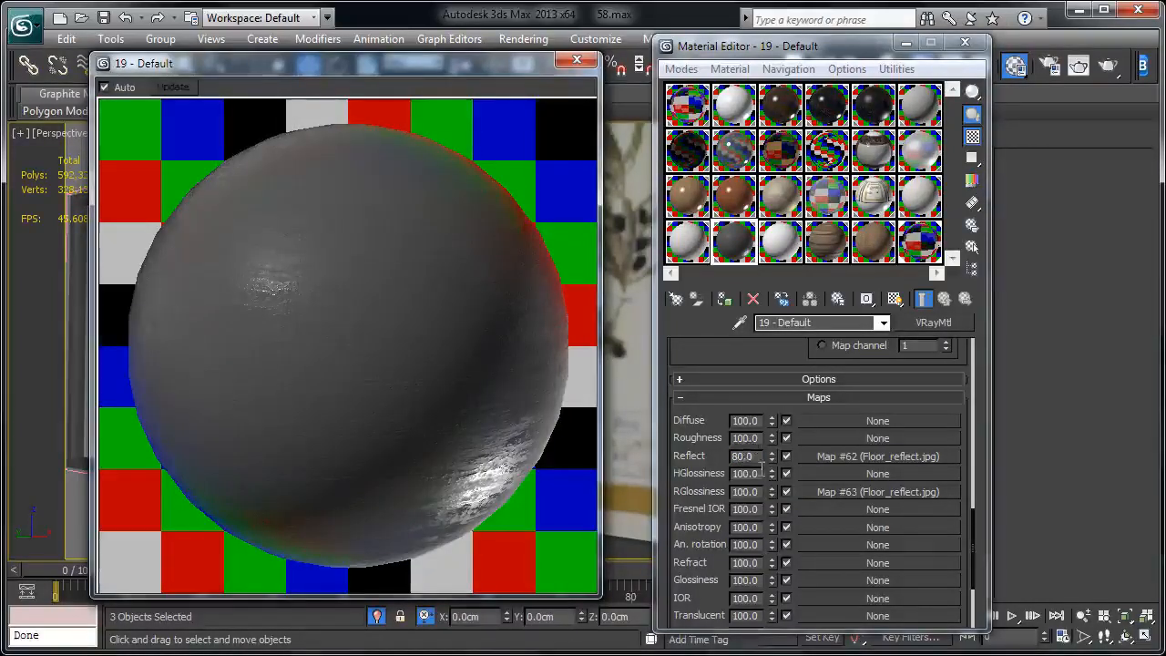
pyautogui.doubleClick(744, 455)
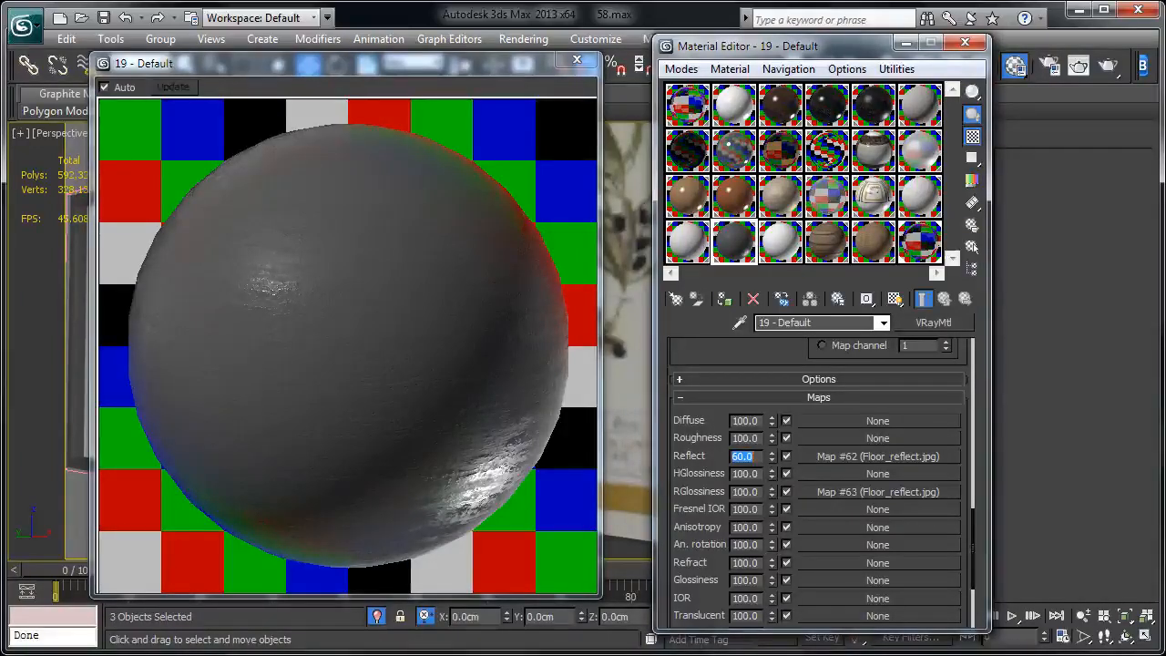
pyautogui.click(580, 66)
pyautogui.click(965, 42)
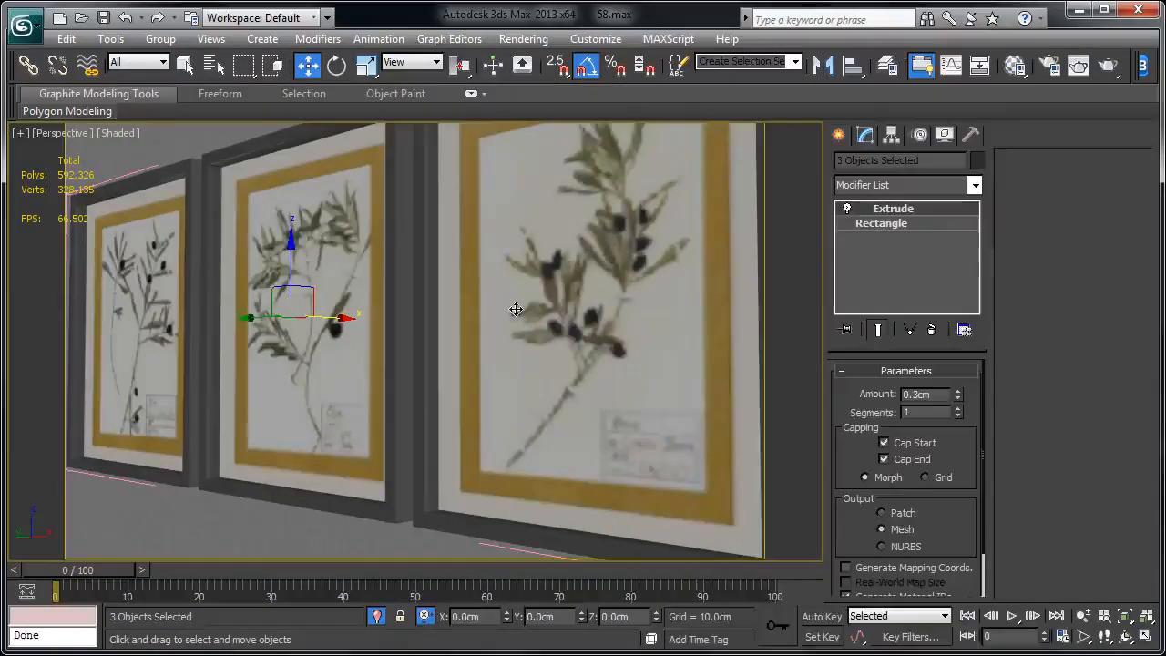
# Return to the VRayPhysicalCamera001 view, deselect the glass panes, and save and render the scene
pyautogui.scroll(-10, 516, 310)
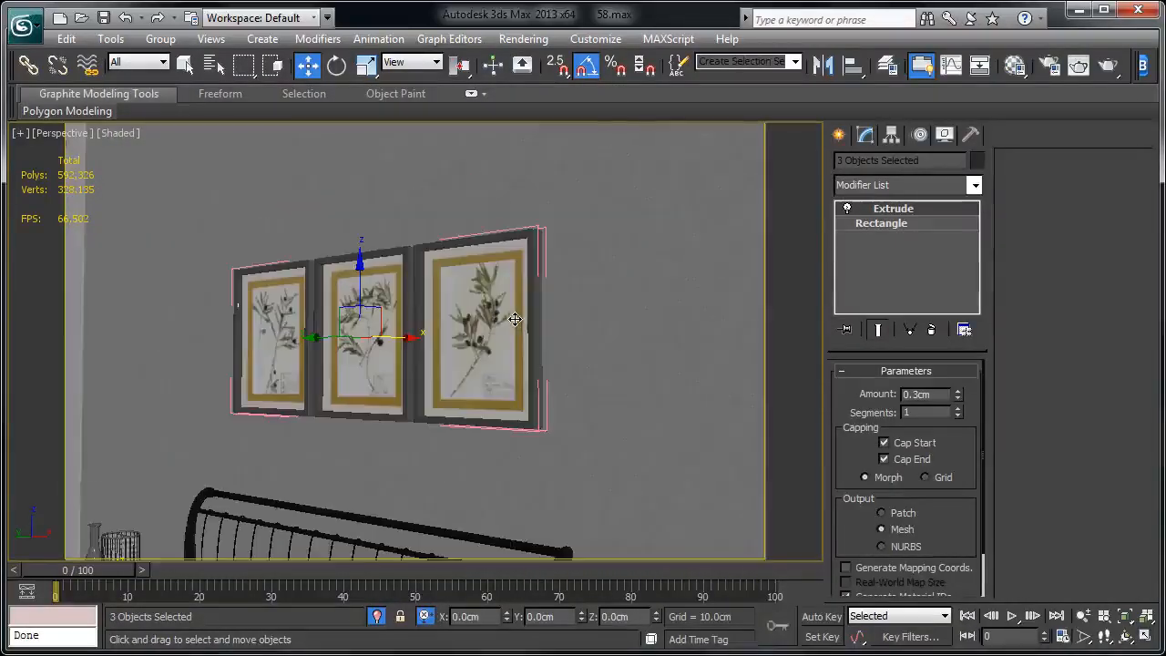
pyautogui.press('c')
pyautogui.doubleClick(574, 199)
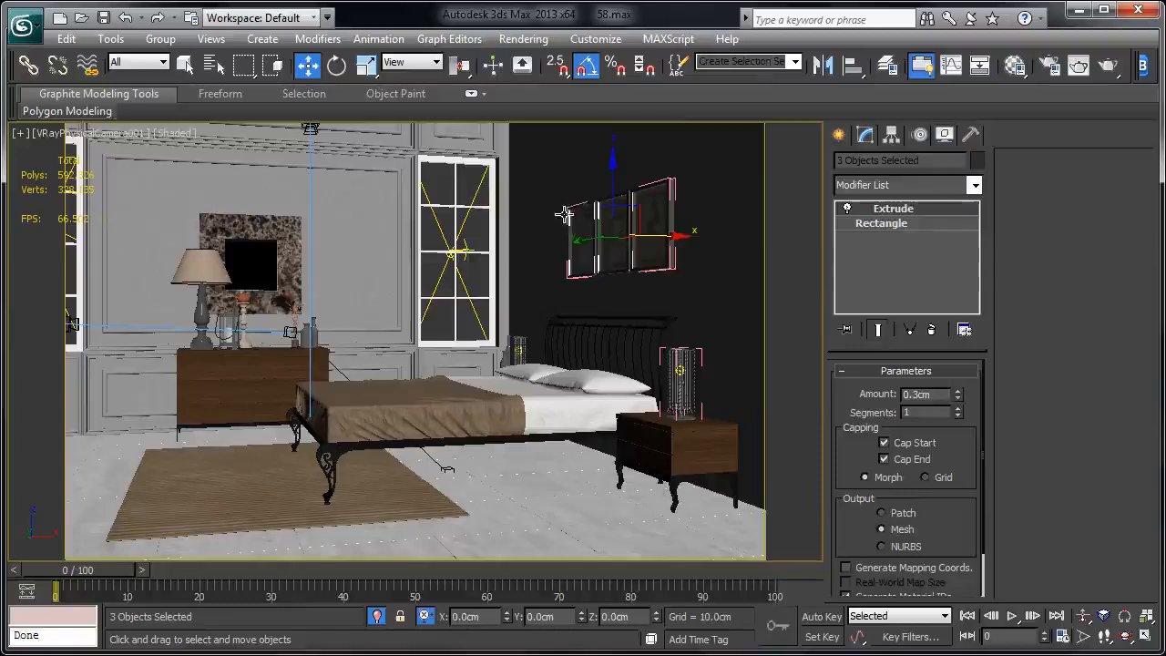
pyautogui.click(537, 227)
pyautogui.hotkey('ctrl', 's')
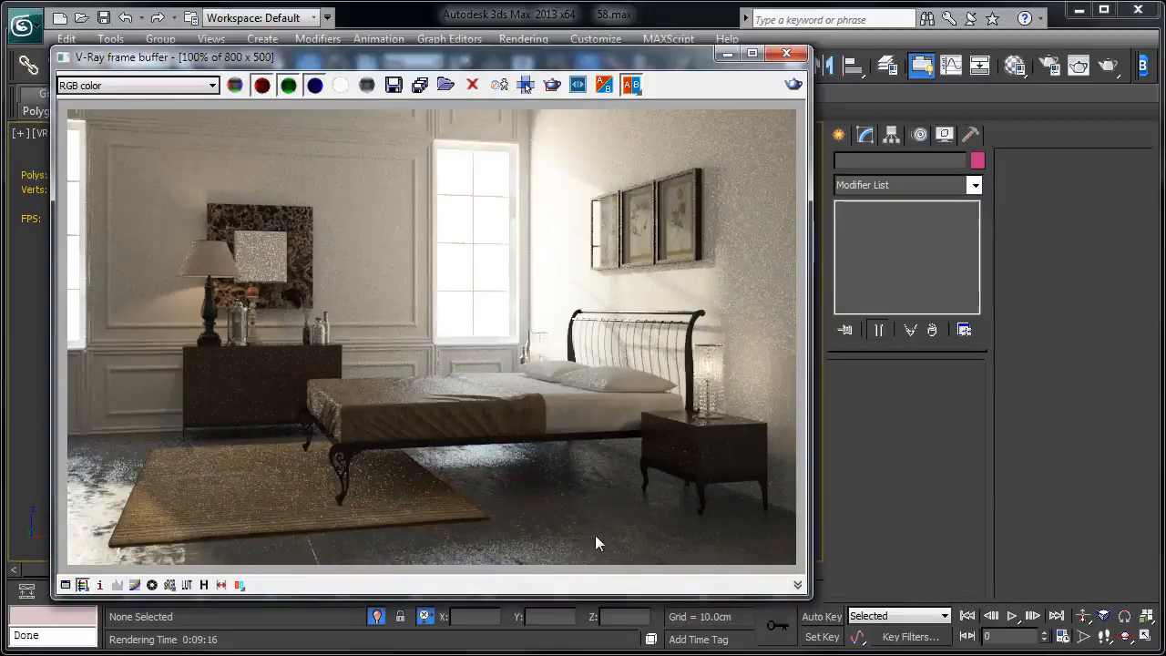
# Inspect the bottles on the dresser in the render up close, and bring up the refraction settings of glass material 07 - Defaultasdadz
pyautogui.scroll(1, 291, 328)
pyautogui.scroll(1, 291, 331)
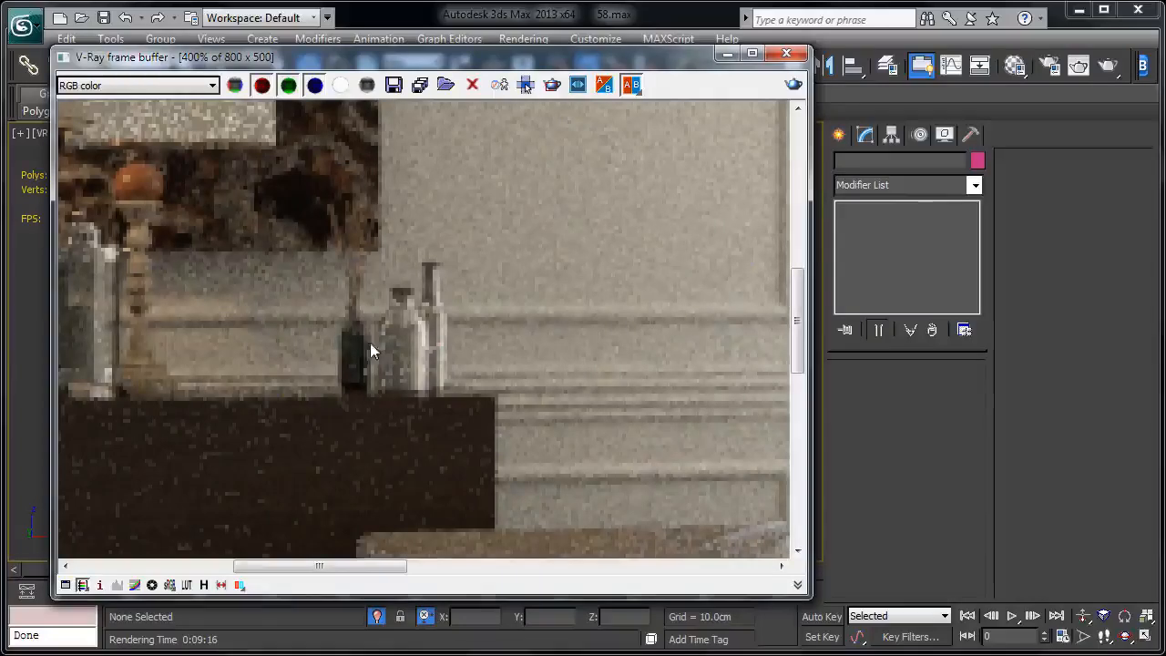
pyautogui.scroll(-1, 360, 363)
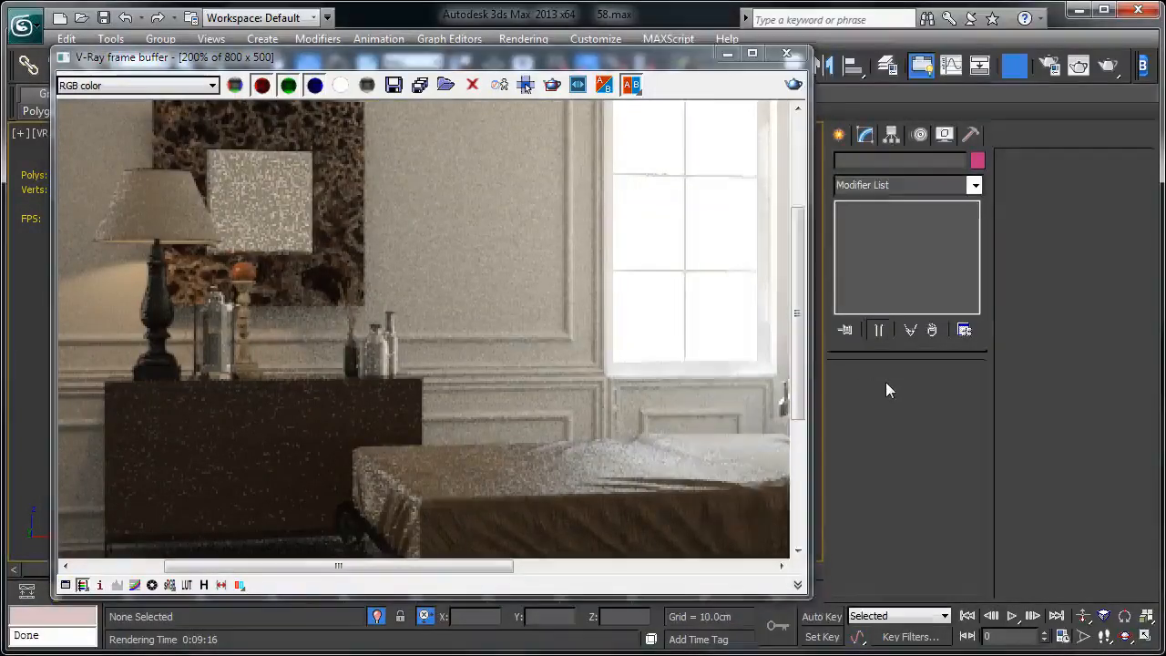
pyautogui.press('m')
pyautogui.click(917, 242)
pyautogui.moveTo(840, 49); pyautogui.dragTo(907, 46)
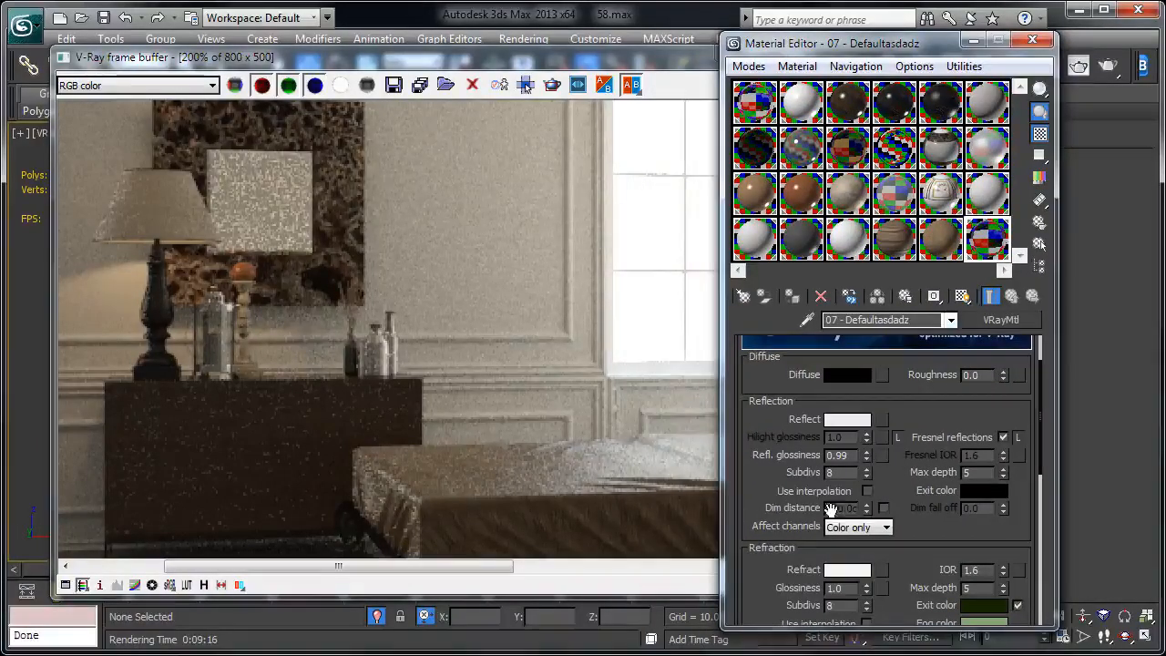
pyautogui.scroll(-2, 769, 535)
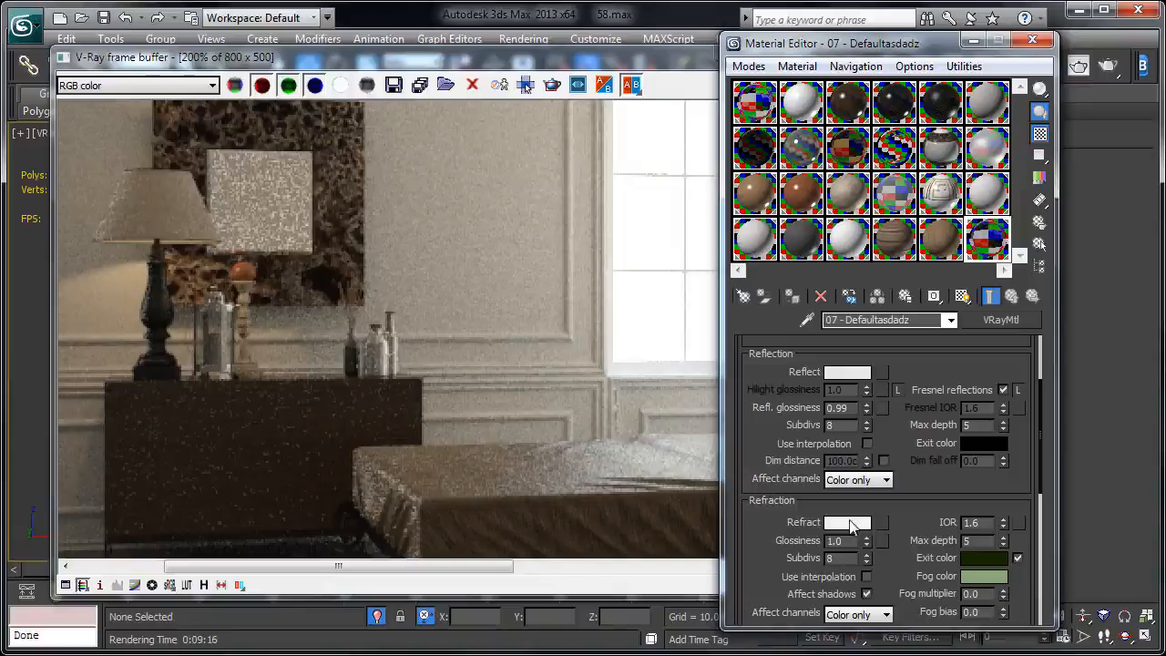
# Set the Refract color of the 07 - Defaultasdadz glass to a value of 245
pyautogui.click(847, 522)
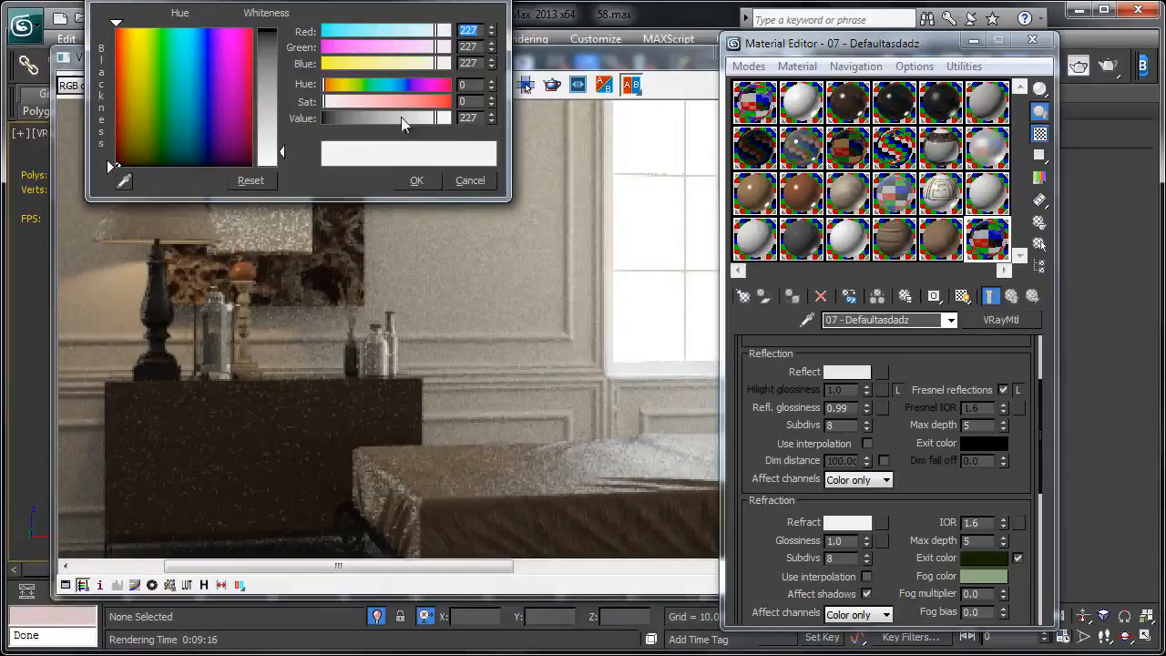
pyautogui.click(478, 118)
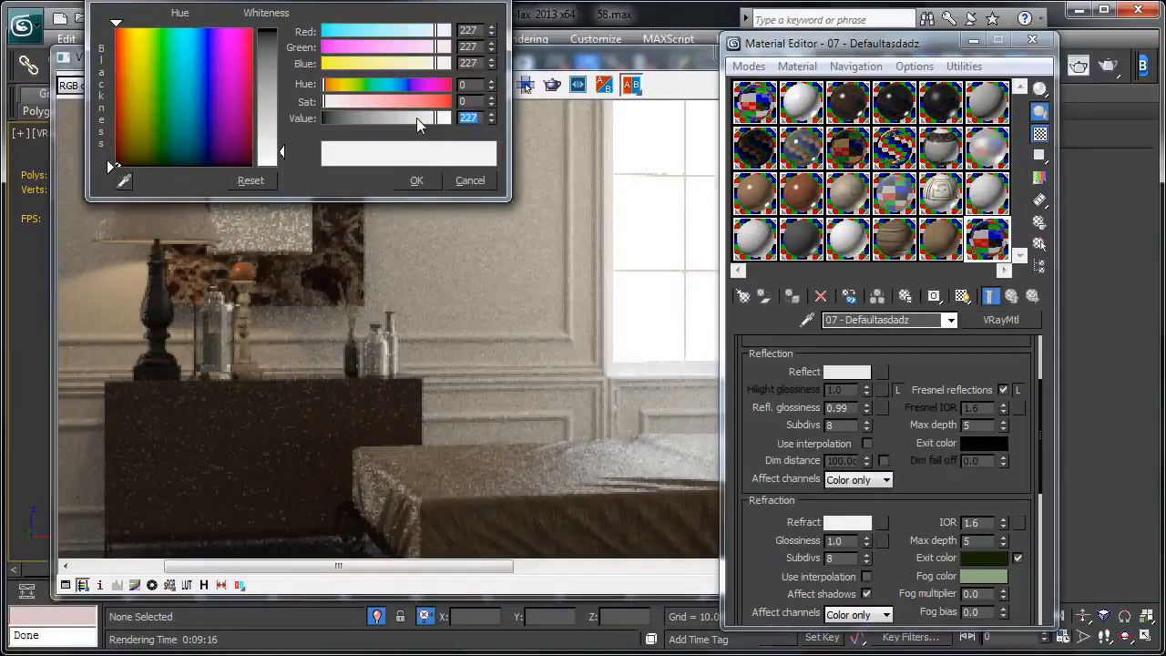
pyautogui.write('20')
pyautogui.press('BackSpace')
pyautogui.write('40')
pyautogui.press('Return')
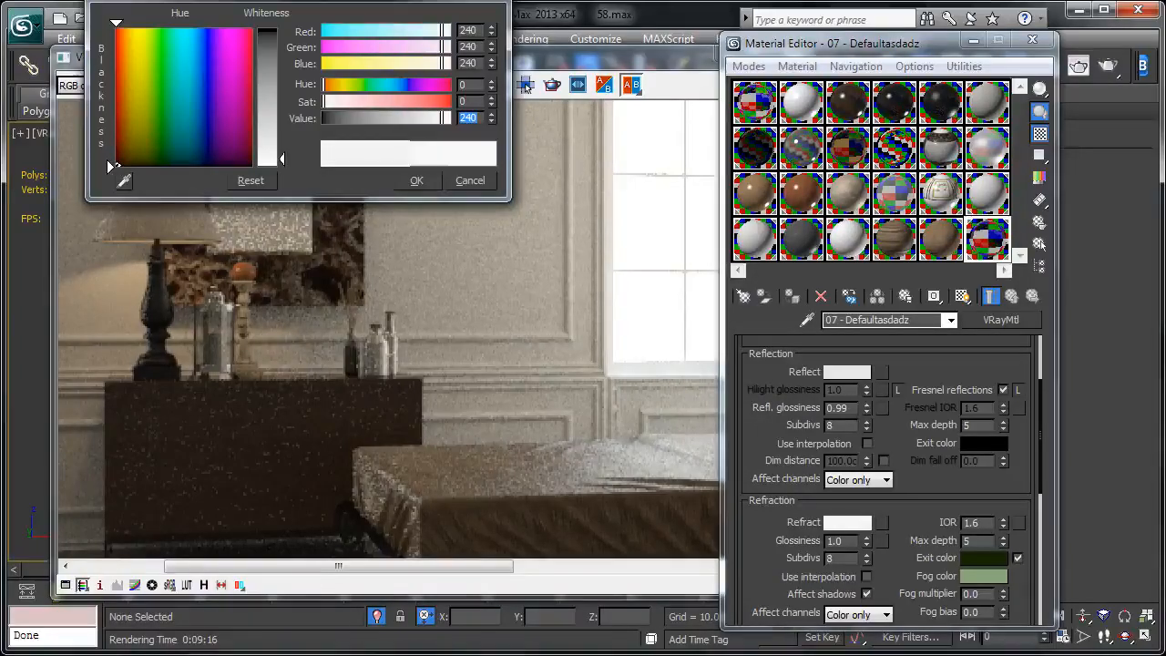
pyautogui.write('245')
pyautogui.press('Return')
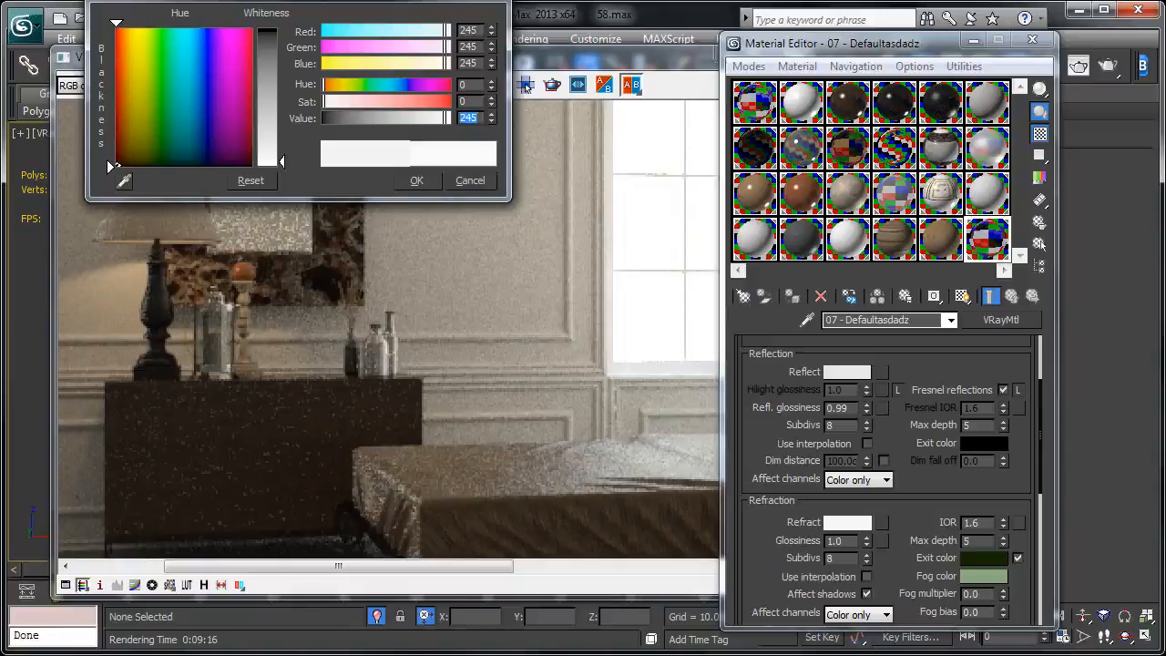
pyautogui.click(416, 179)
# Minimize the frame buffer and open the reed diffuser group on the dresser, framed up close in the perspective view
pyautogui.click(620, 59)
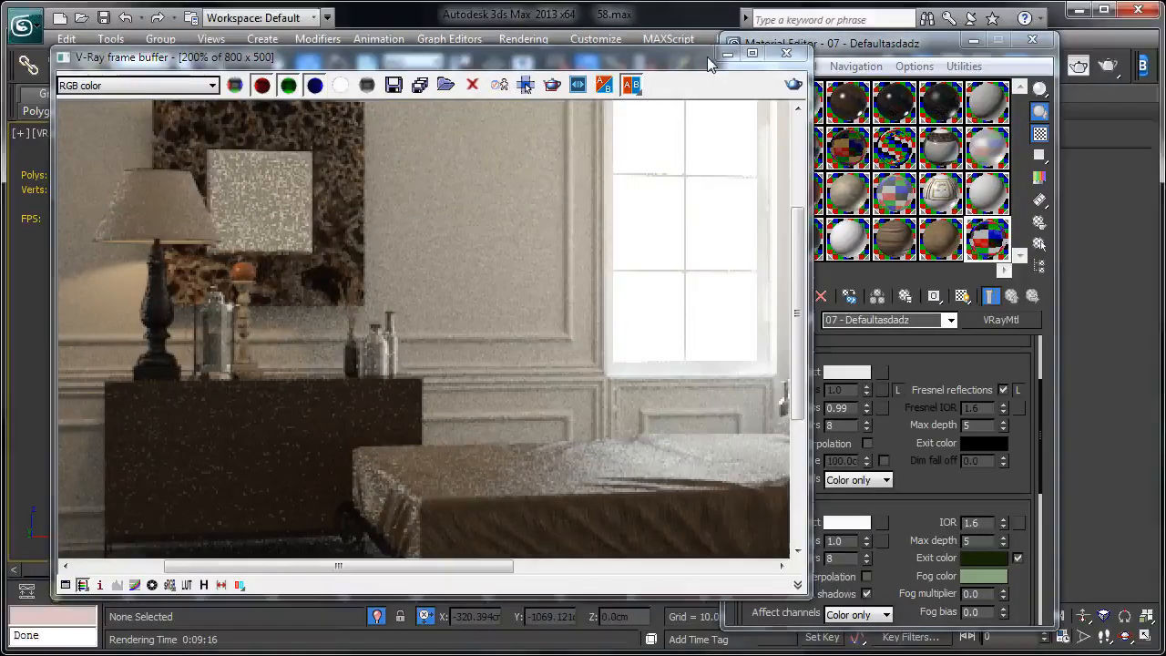
pyautogui.moveTo(969, 43); pyautogui.dragTo(1030, 43)
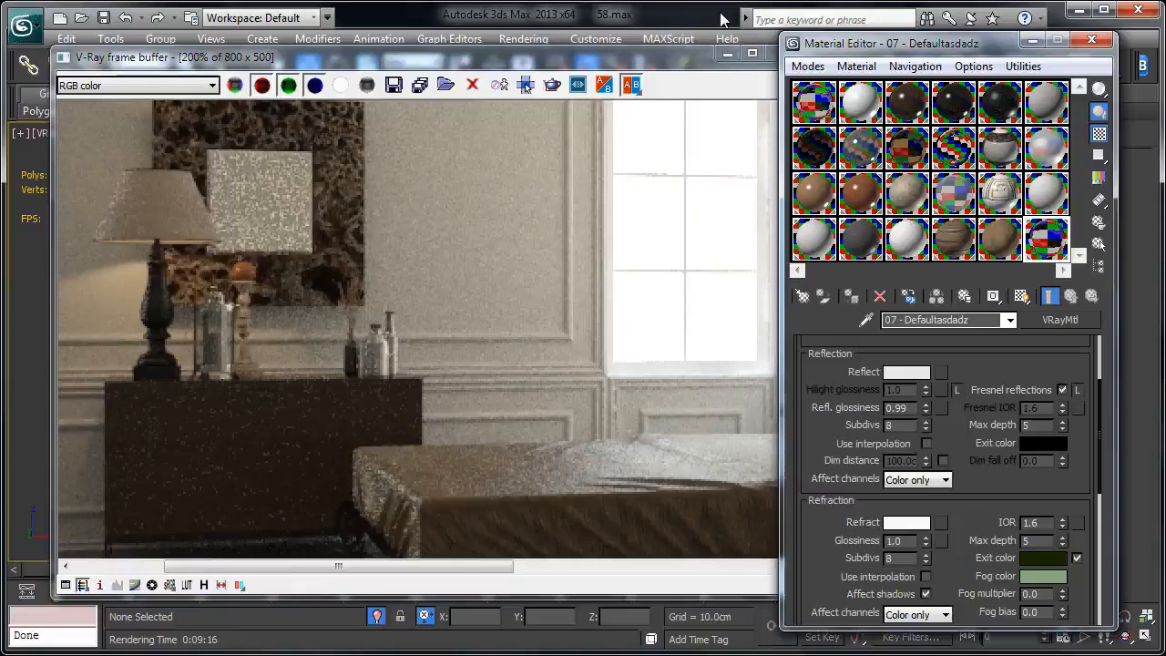
pyautogui.click(728, 54)
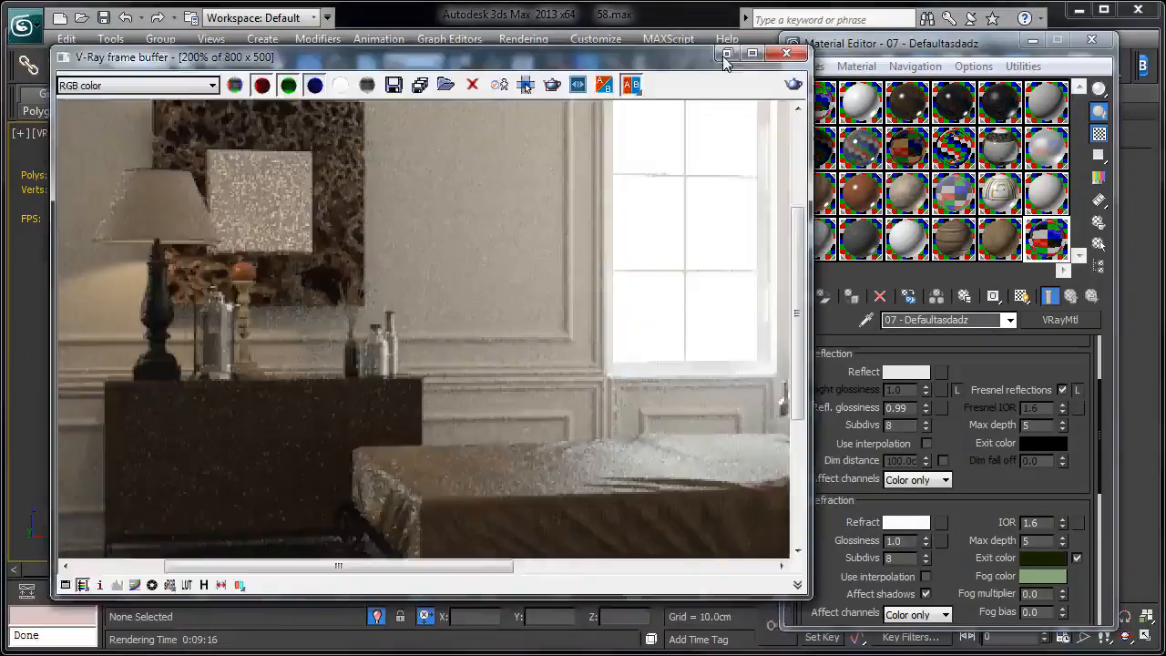
pyautogui.click(298, 341)
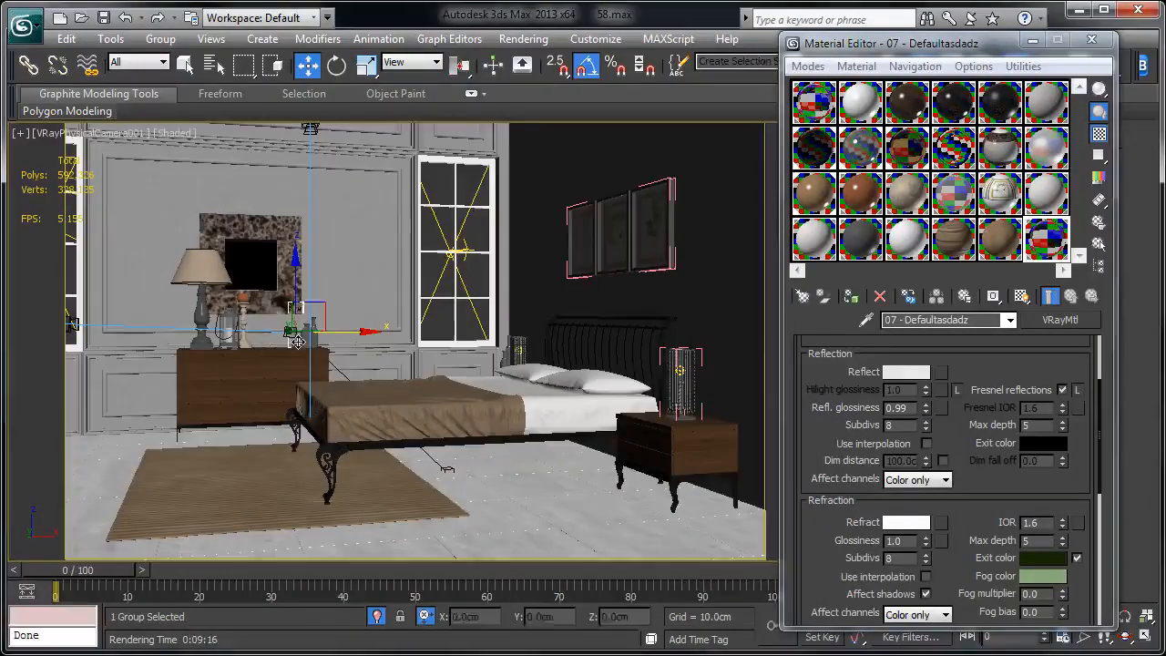
pyautogui.press('p')
pyautogui.press('z')
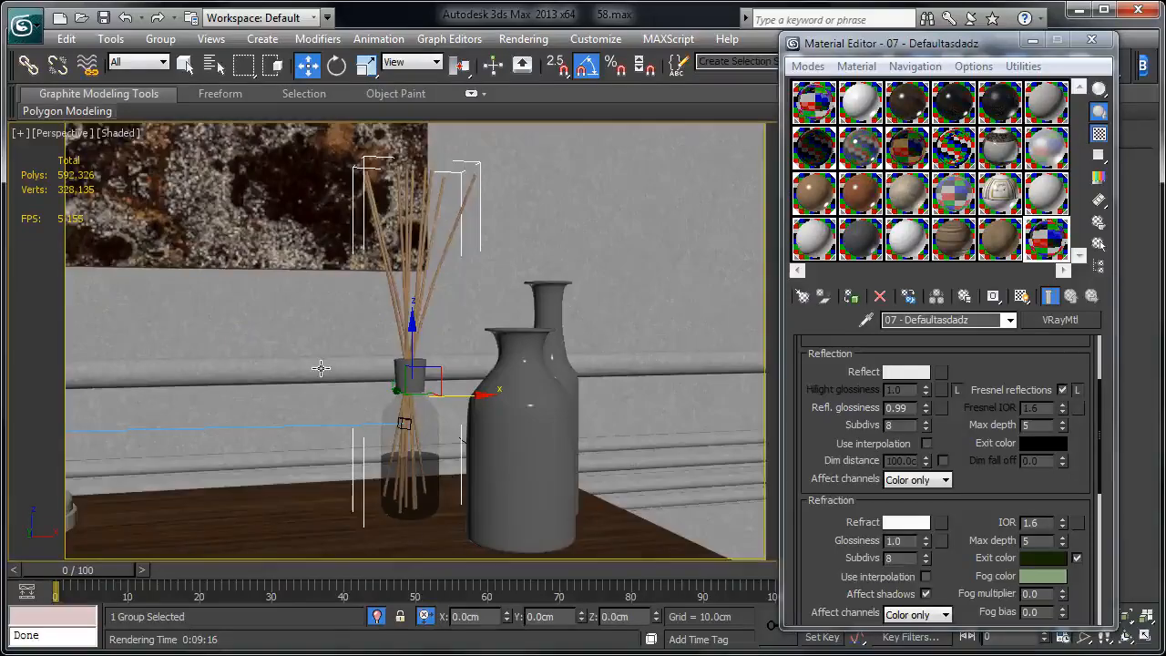
pyautogui.click(161, 38)
pyautogui.click(175, 108)
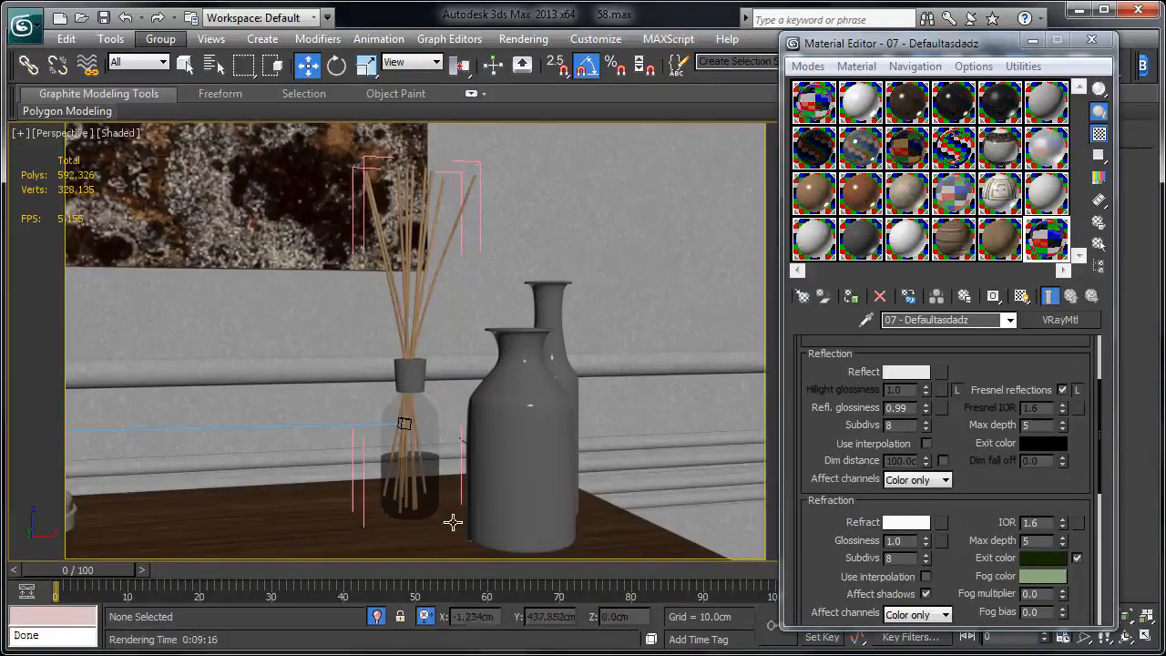
# Assign the 07 - Defaultasdadz material to the reed diffuser's glass bottle, and bring up the 0a- Default material's settings
pyautogui.click(414, 437)
pyautogui.press('F4')
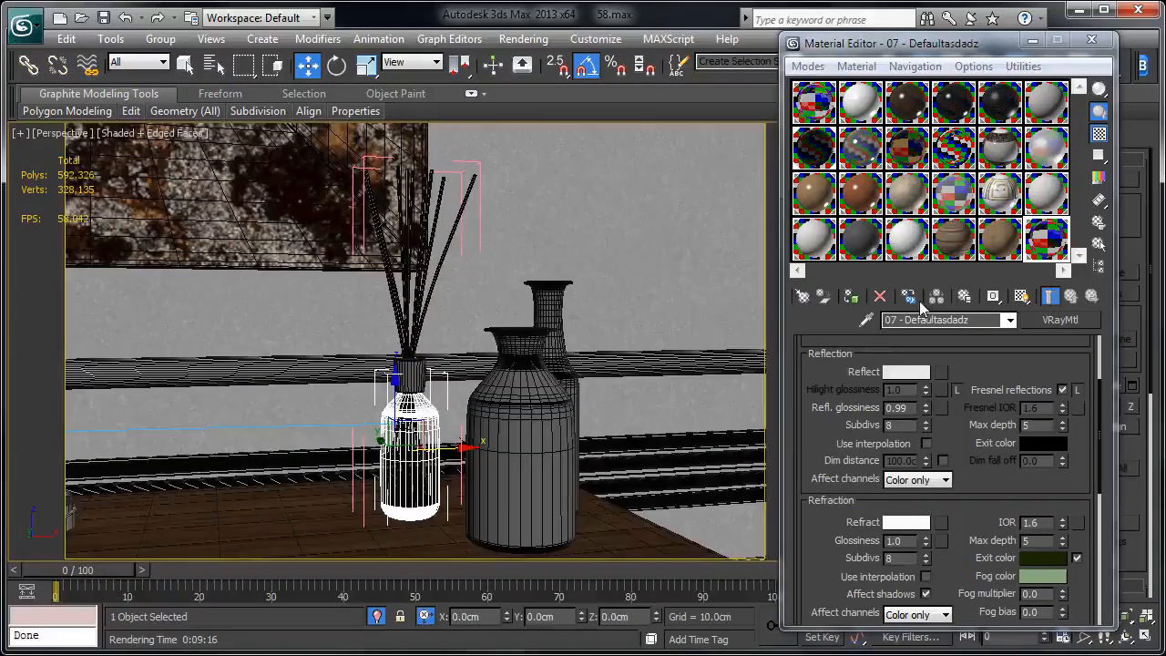
pyautogui.click(851, 297)
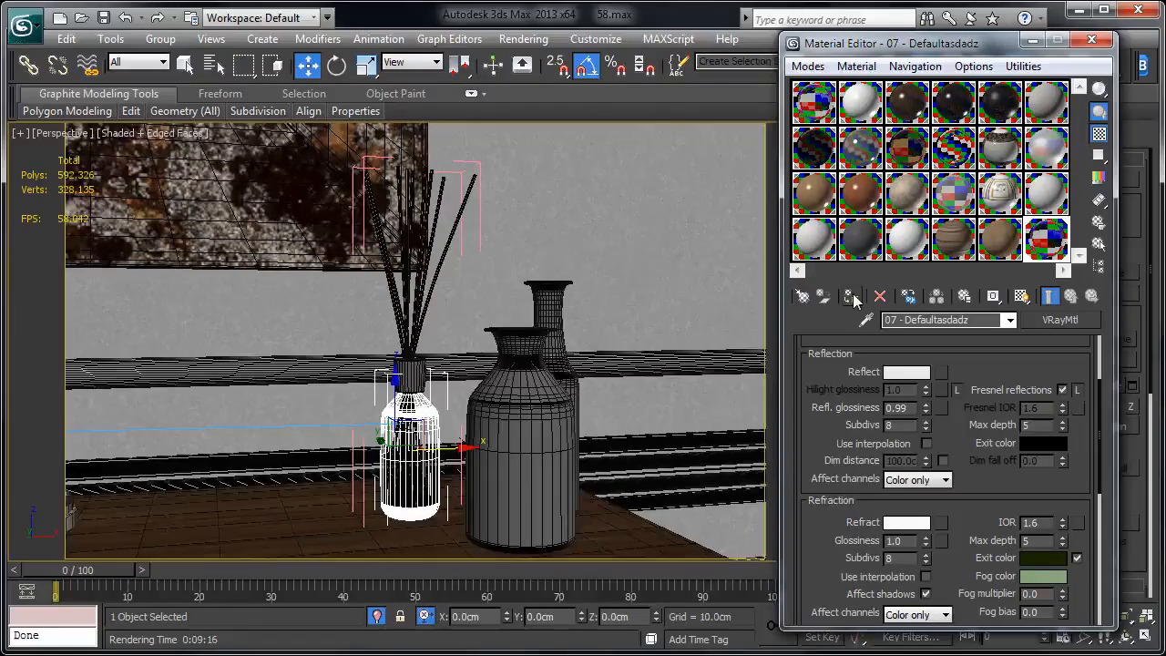
pyautogui.click(911, 162)
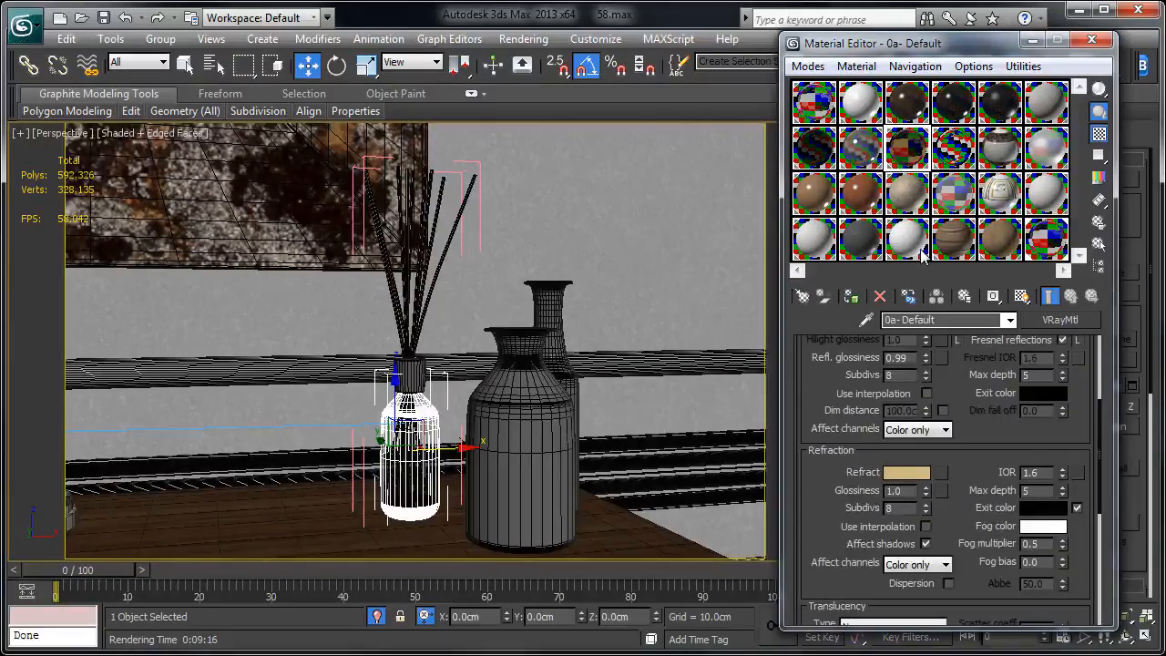
pyautogui.scroll(-3, 426, 401)
pyautogui.press('F4')
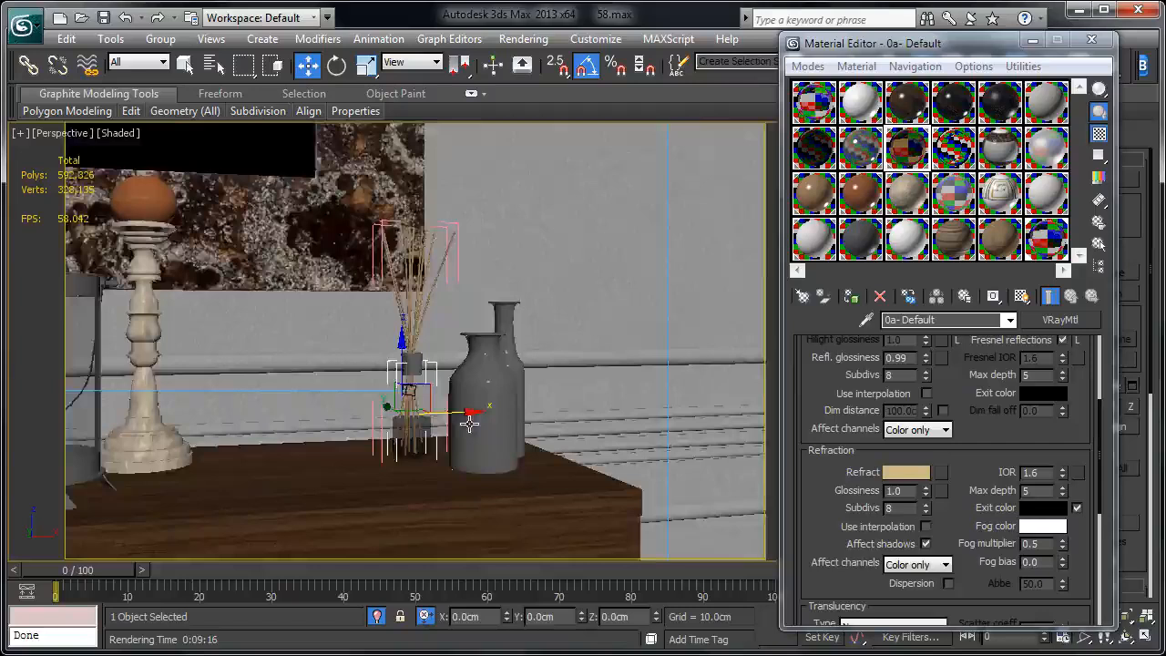
pyautogui.scroll(-6, 465, 418)
pyautogui.scroll(-5, 468, 422)
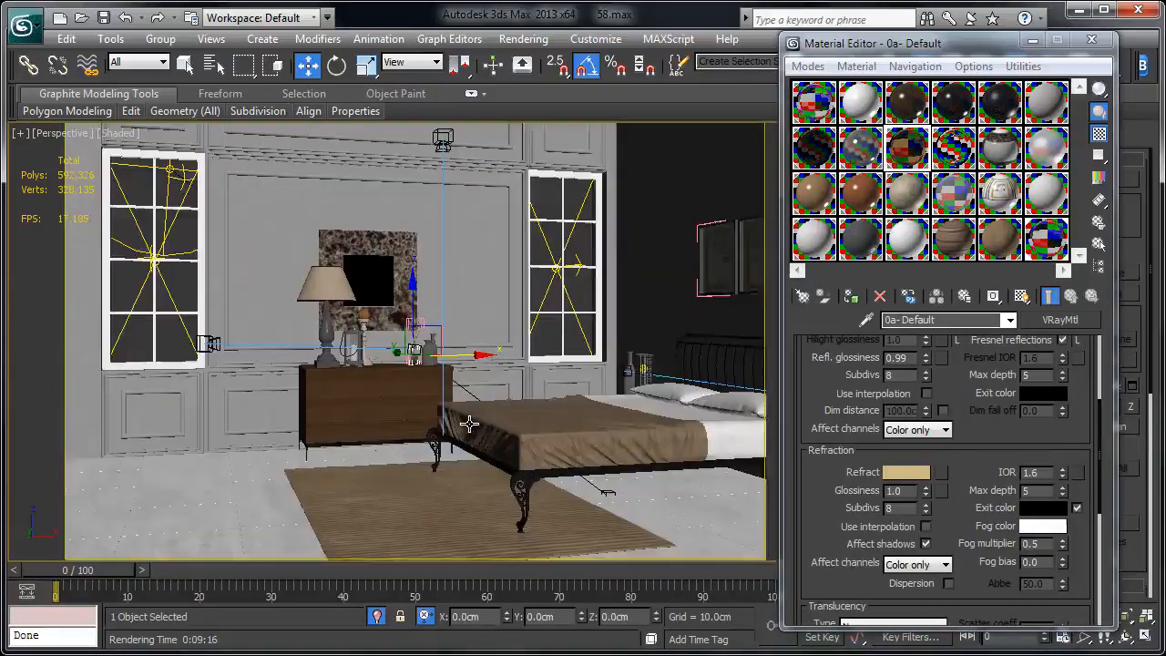
# Set the Reflect map amount of floor material 19 - Default to 40 with its enlarged sample preview open
pyautogui.doubleClick(870, 243)
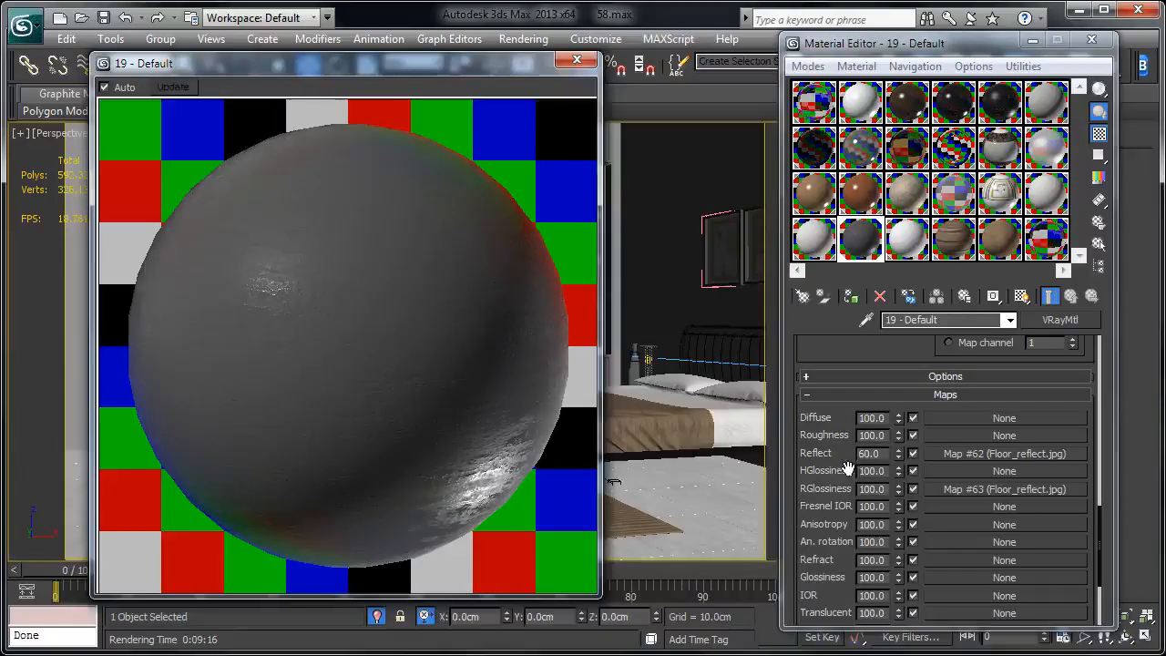
pyautogui.doubleClick(887, 453)
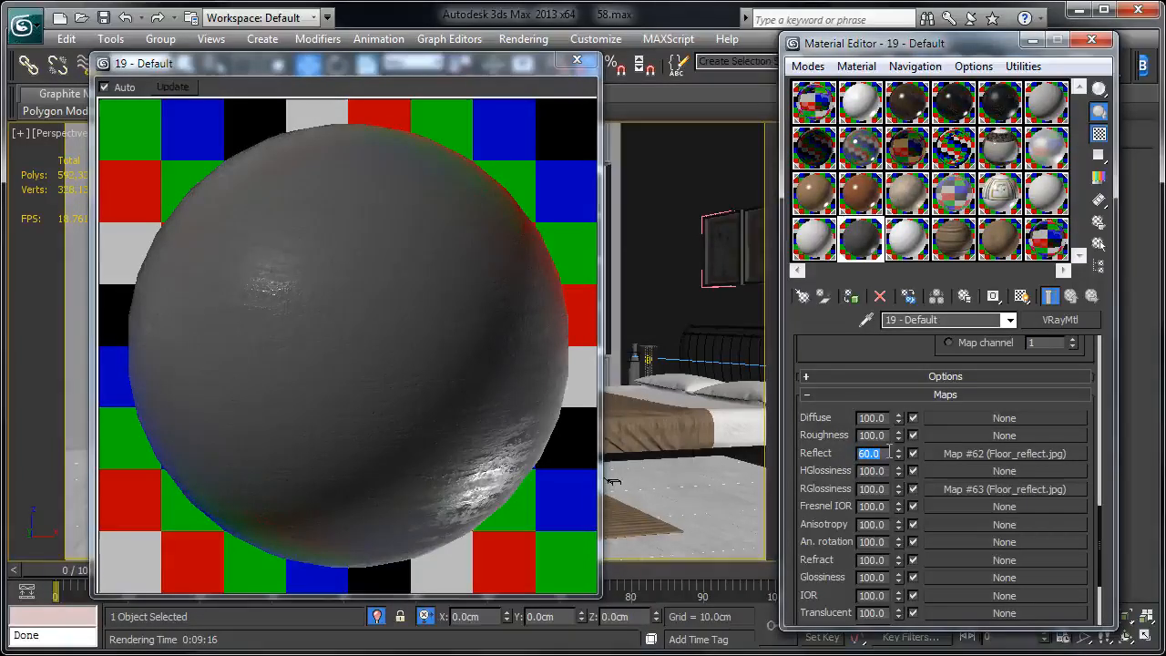
pyautogui.write('40')
pyautogui.press('Return')
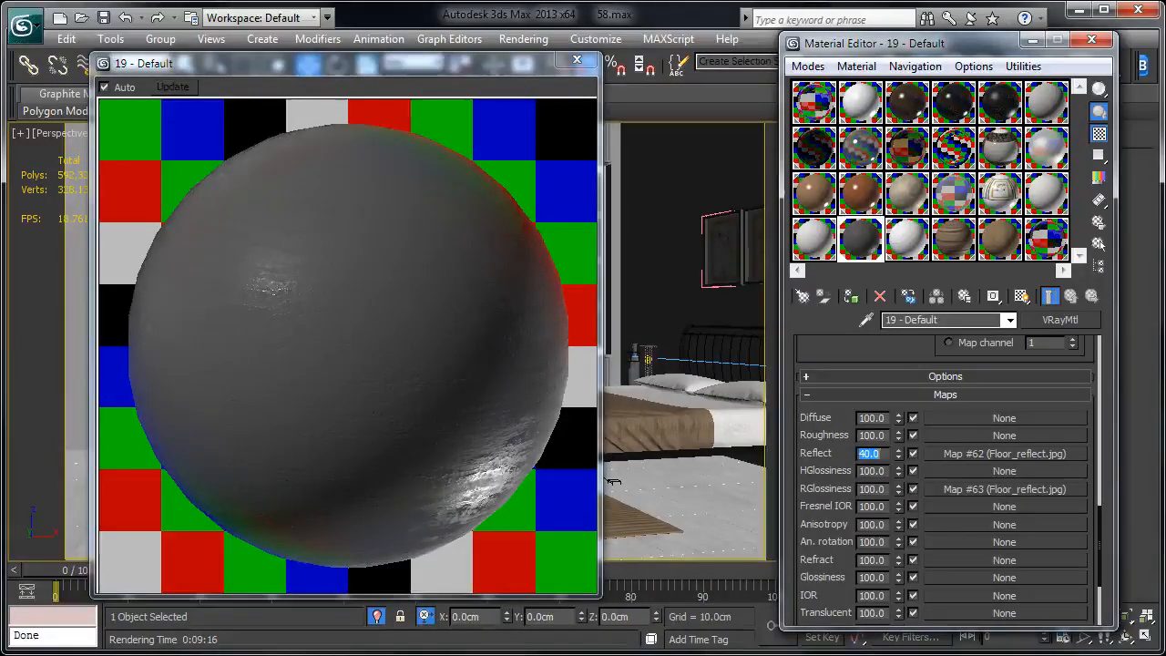
pyautogui.scroll(-3, 875, 550)
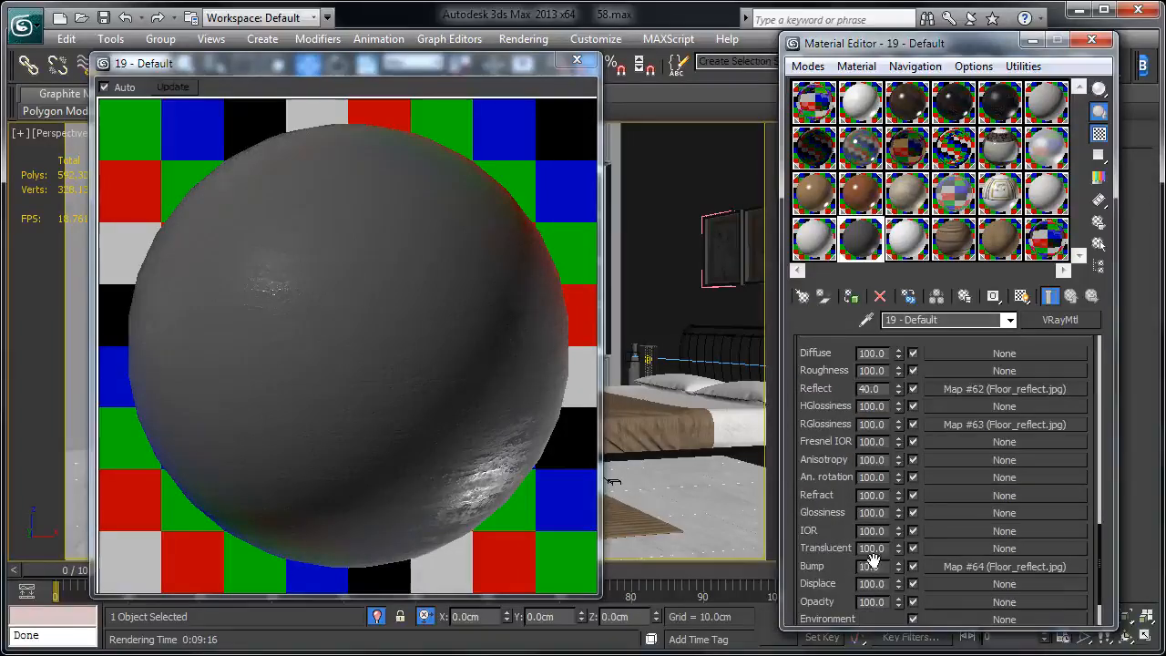
# Set floor material 19 - Default's Bump map amount to 5, close its enlarged preview, and reframe the bedroom
pyautogui.doubleClick(873, 566)
pyautogui.write('5')
pyautogui.press('Return')
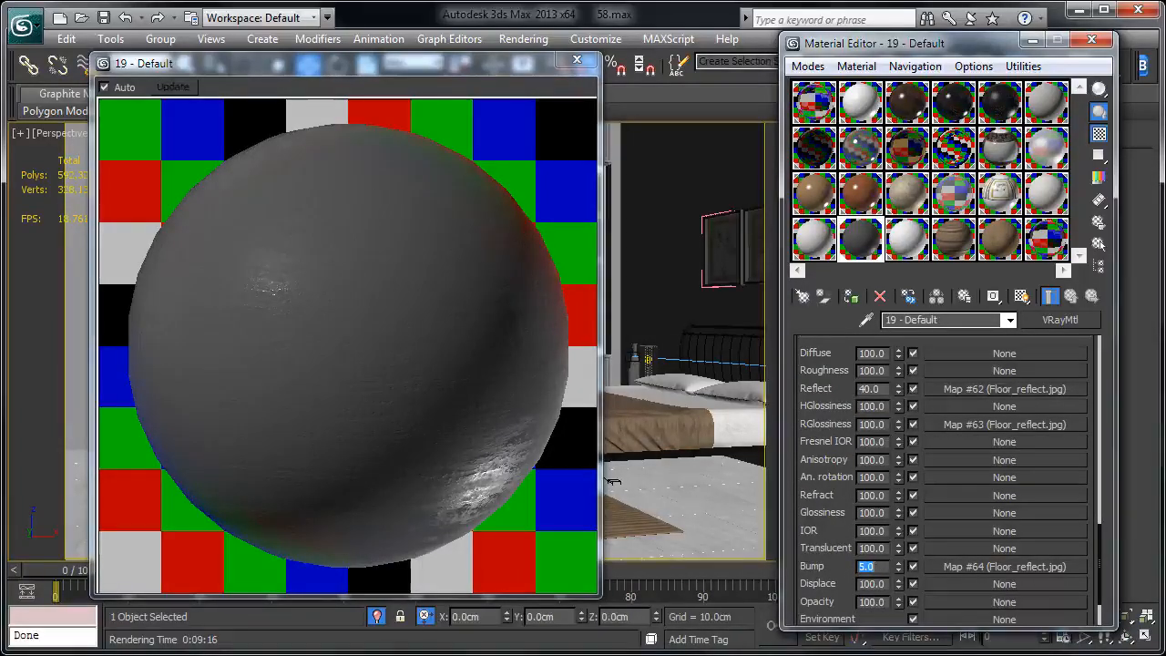
pyautogui.click(576, 60)
pyautogui.moveTo(547, 328)
pyautogui.keyDown('alt'); pyautogui.mouseDown(button='middle')
pyautogui.moveTo(590, 319)
pyautogui.moveTo(562, 446)
pyautogui.moveTo(520, 375)
pyautogui.moveTo(520, 337)
pyautogui.mouseUp(button='middle'); pyautogui.keyUp('alt')
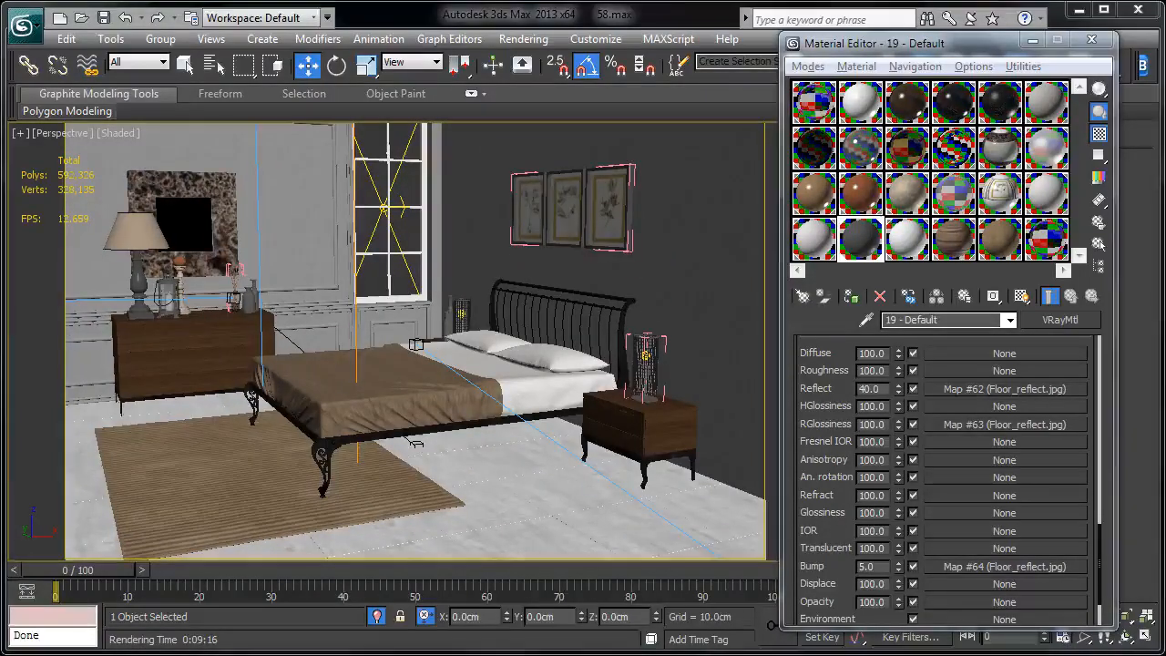
# Inspect the full bedroom test image in the V-Ray frame buffer, then minimize it and the Material Editor
pyautogui.press('F9')
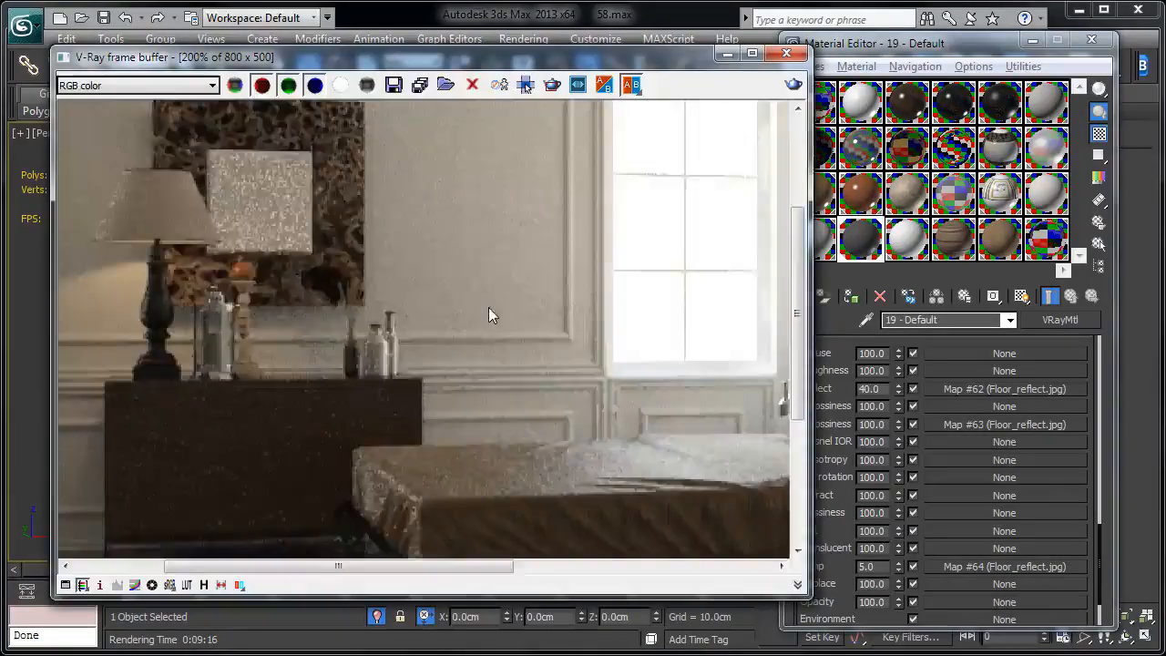
pyautogui.scroll(-1, 488, 310)
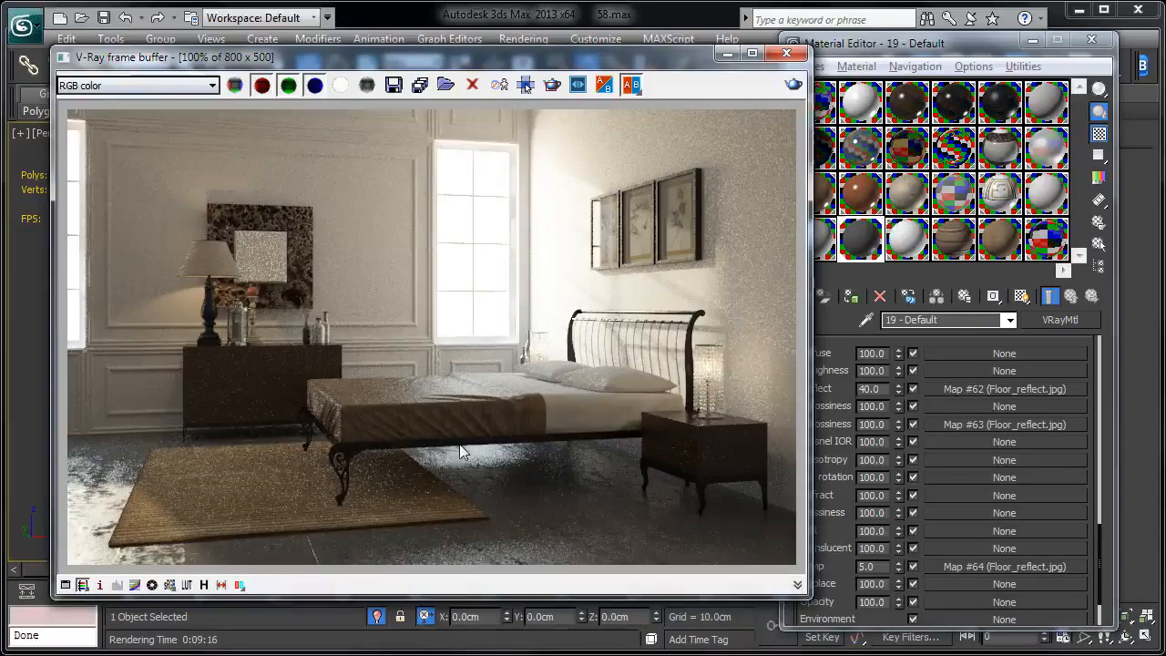
pyautogui.click(728, 55)
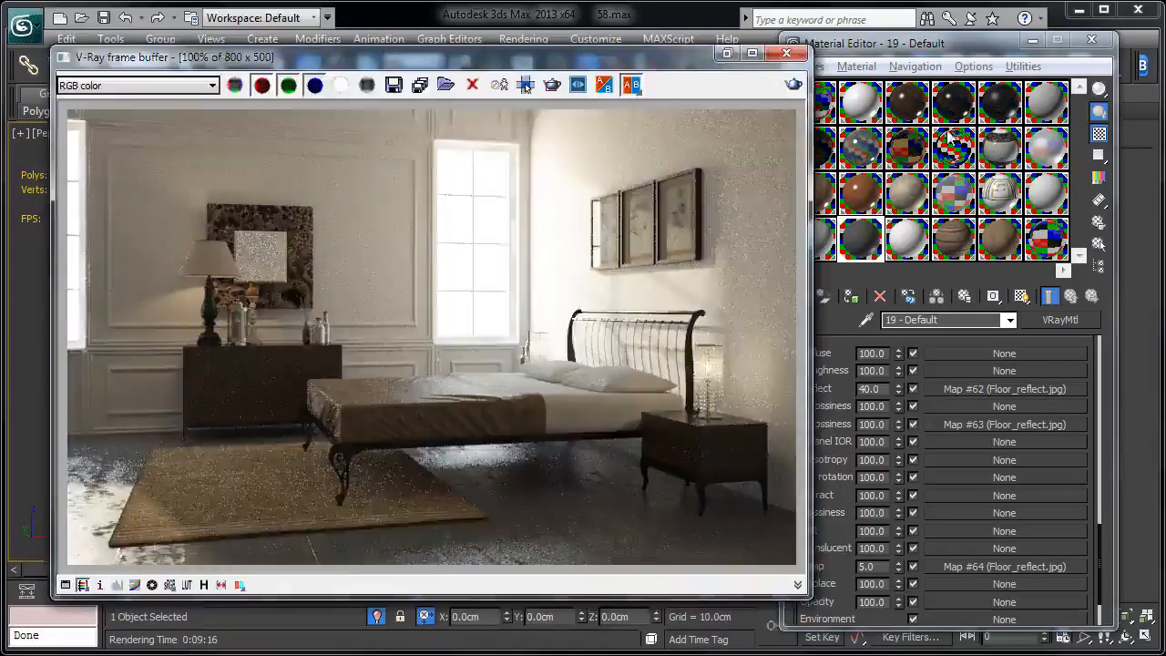
pyautogui.click(1034, 40)
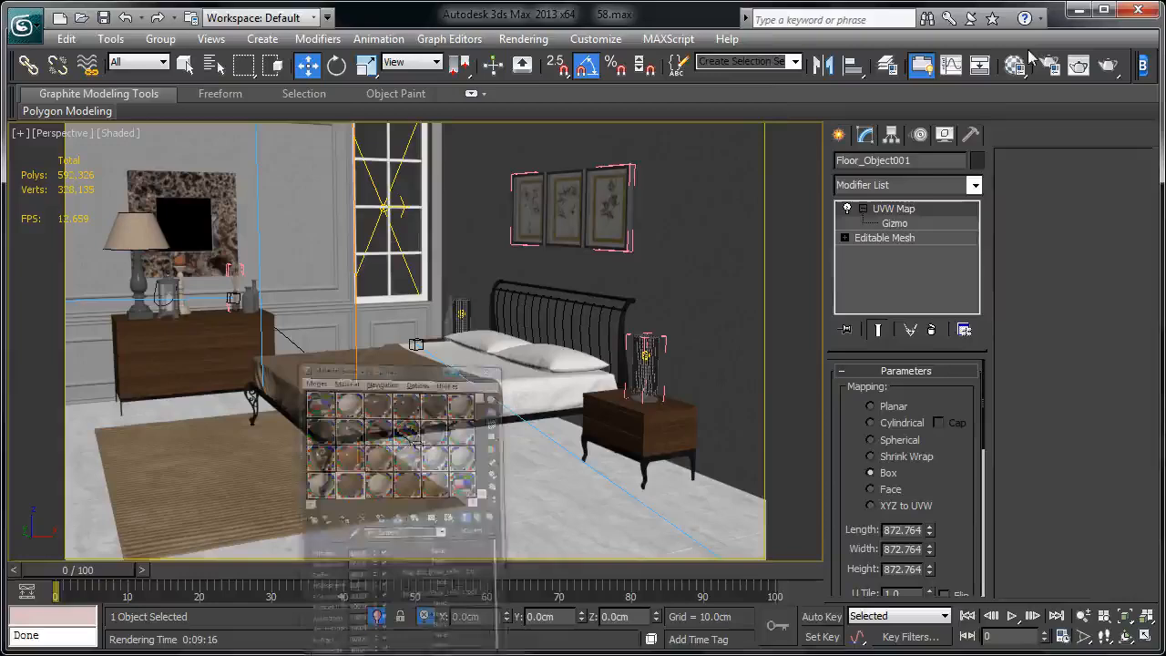
# Draw a plane about 441 cm long and 903 cm wide over the room in the wireframe front view
pyautogui.press('f')
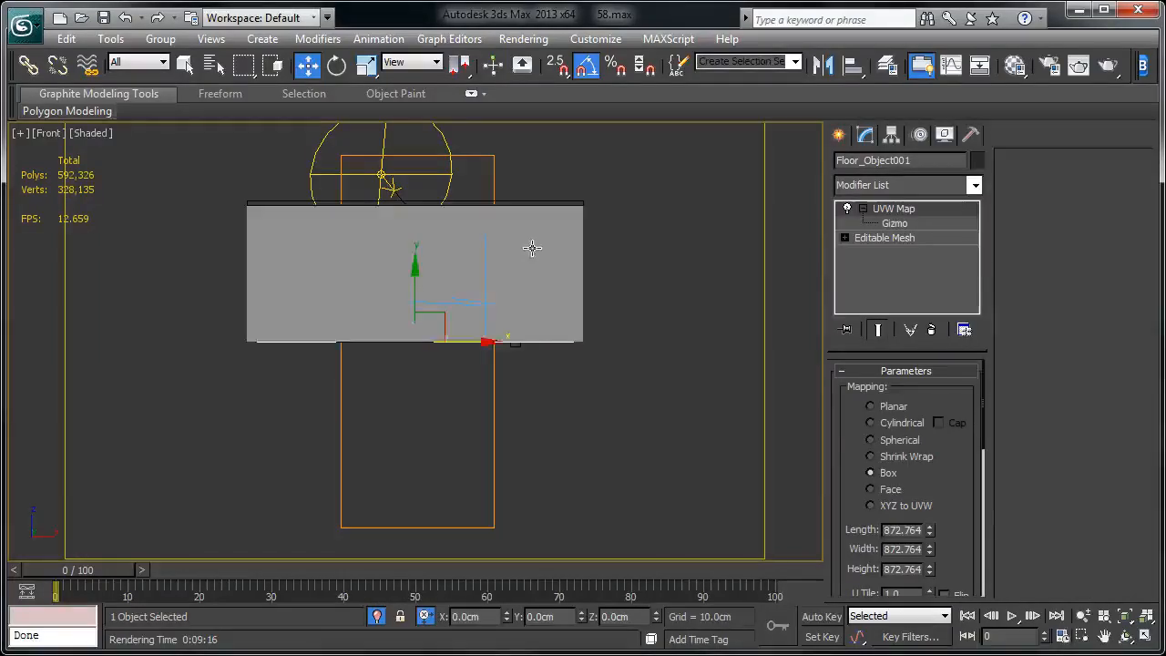
pyautogui.press('F3')
pyautogui.click(629, 277)
pyautogui.scroll(2, 568, 253)
pyautogui.moveTo(567, 257); pyautogui.dragTo(628, 298, button='middle')
pyautogui.click(839, 134)
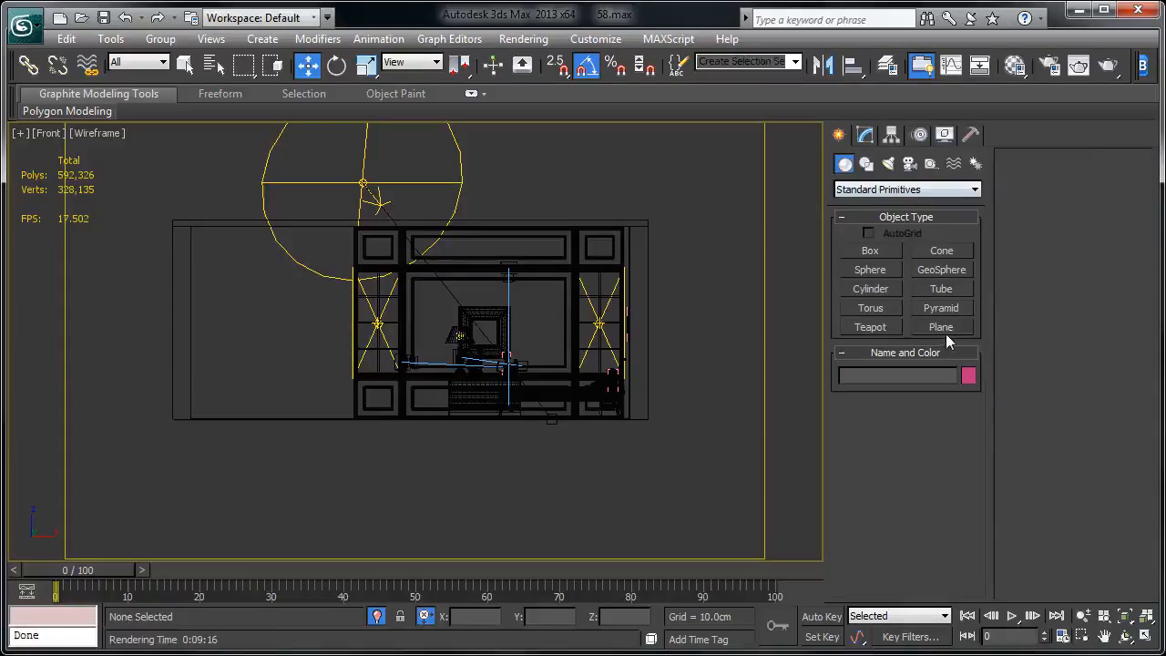
pyautogui.click(941, 327)
pyautogui.click(669, 193)
pyautogui.moveTo(351, 313); pyautogui.dragTo(120, 464)
pyautogui.rightClick(242, 434)
# Move the plane outside the room, beyond the window wall, in the top view
pyautogui.press('t')
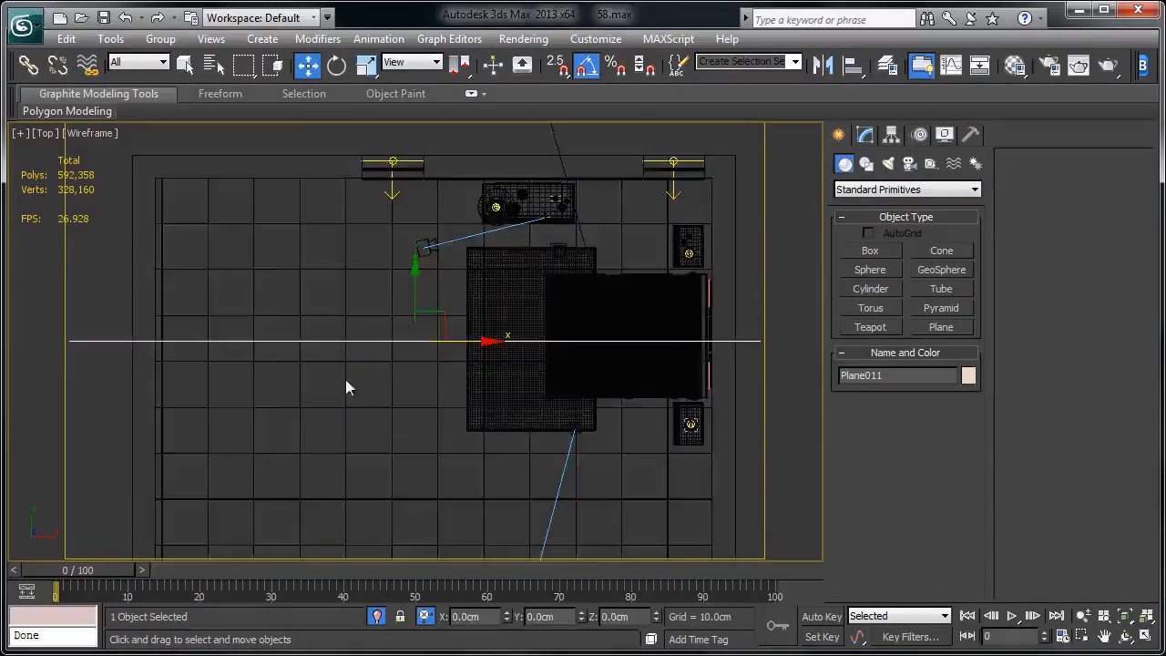
pyautogui.scroll(-5, 345, 379)
pyautogui.scroll(2, 371, 353)
pyautogui.moveTo(366, 302); pyautogui.dragTo(365, 173)
# Set the plane's length and width segments to 1 and show it shaded beside the room in perspective
pyautogui.click(866, 135)
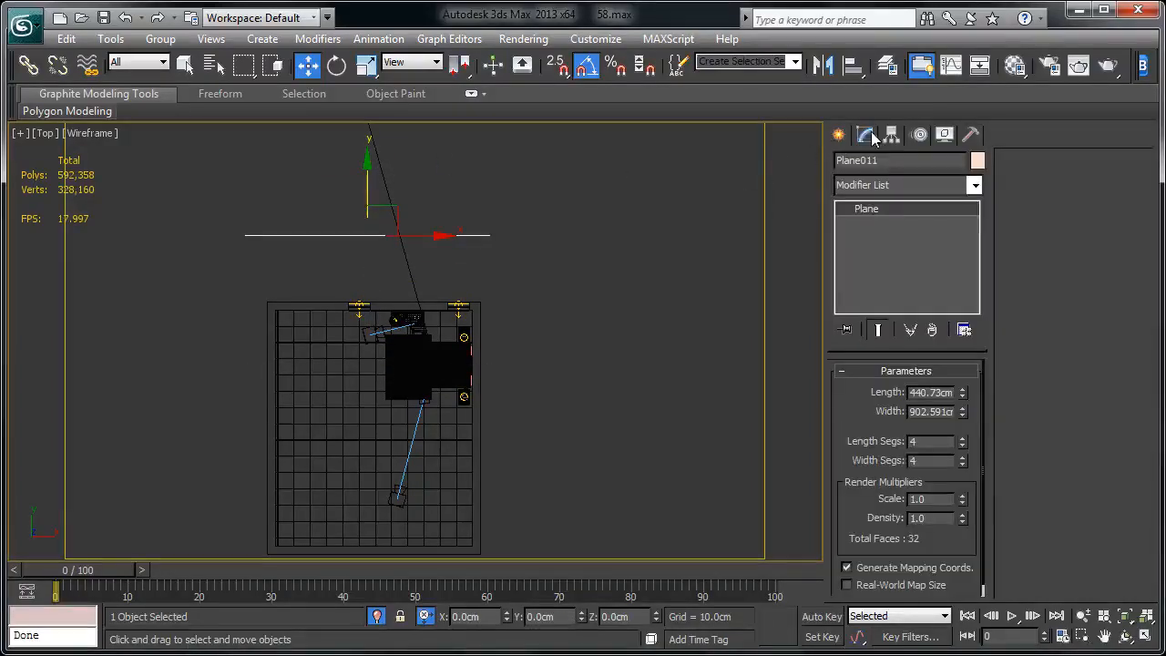
pyautogui.rightClick(963, 447)
pyautogui.press('p')
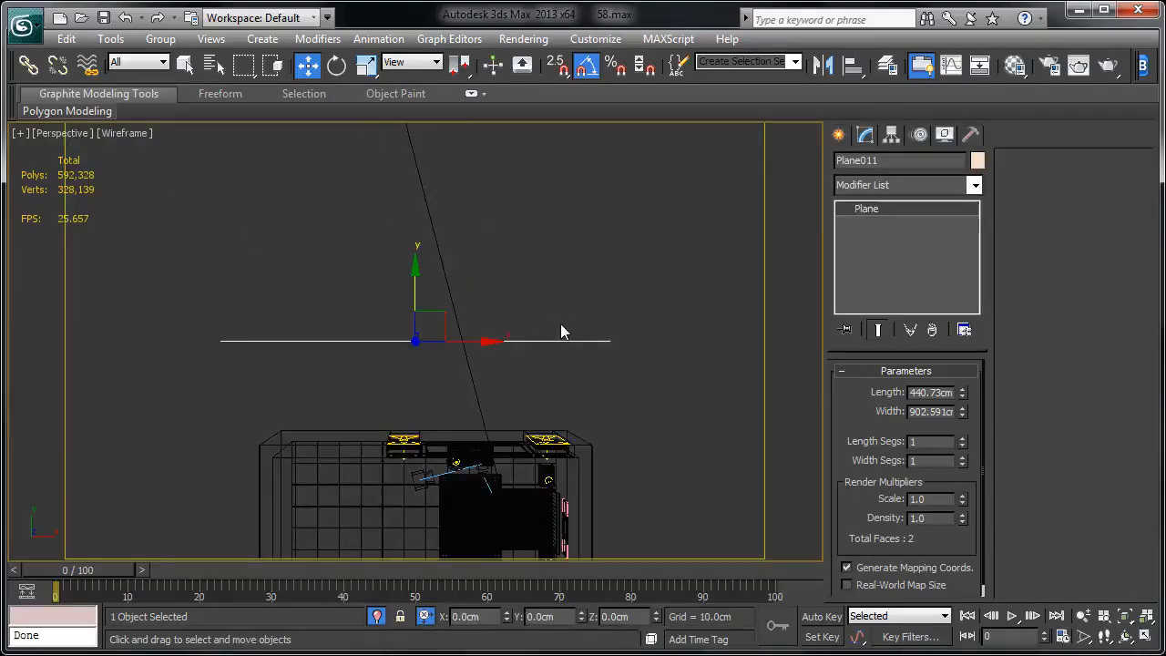
pyautogui.keyDown('alt'); pyautogui.moveTo(568, 346); pyautogui.dragTo(618, 260, button='middle'); pyautogui.keyUp('alt')
pyautogui.press('F3')
pyautogui.moveTo(498, 314)
pyautogui.keyDown('alt'); pyautogui.mouseDown(button='middle')
pyautogui.moveTo(609, 228)
pyautogui.moveTo(607, 240)
pyautogui.mouseUp(button='middle'); pyautogui.keyUp('alt')
pyautogui.scroll(3, 521, 355)
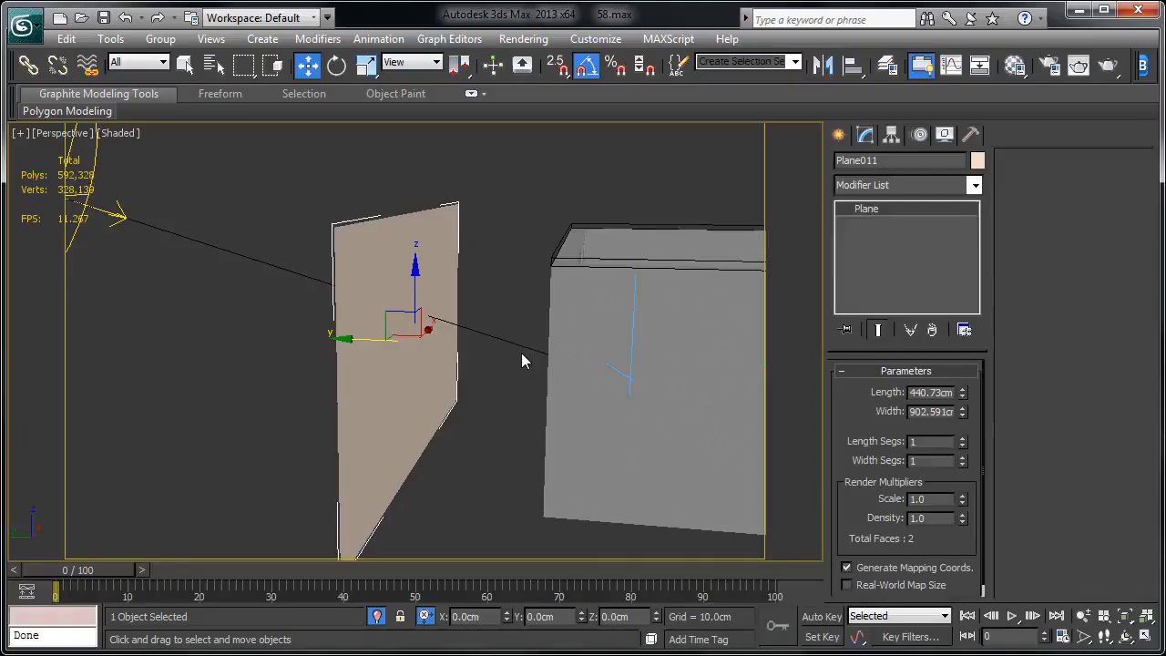
# Replace the 07 - Defaultasdadz sample with a copy of 18 - Default and change its type to VRayLightMtl
pyautogui.press('m')
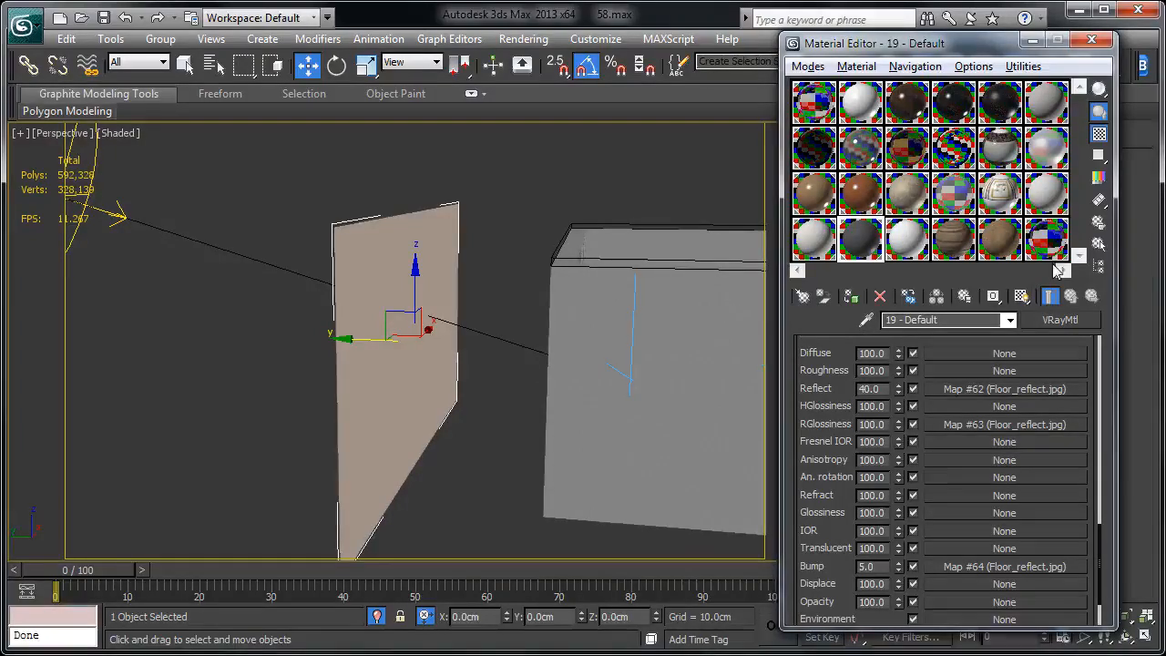
pyautogui.click(1055, 242)
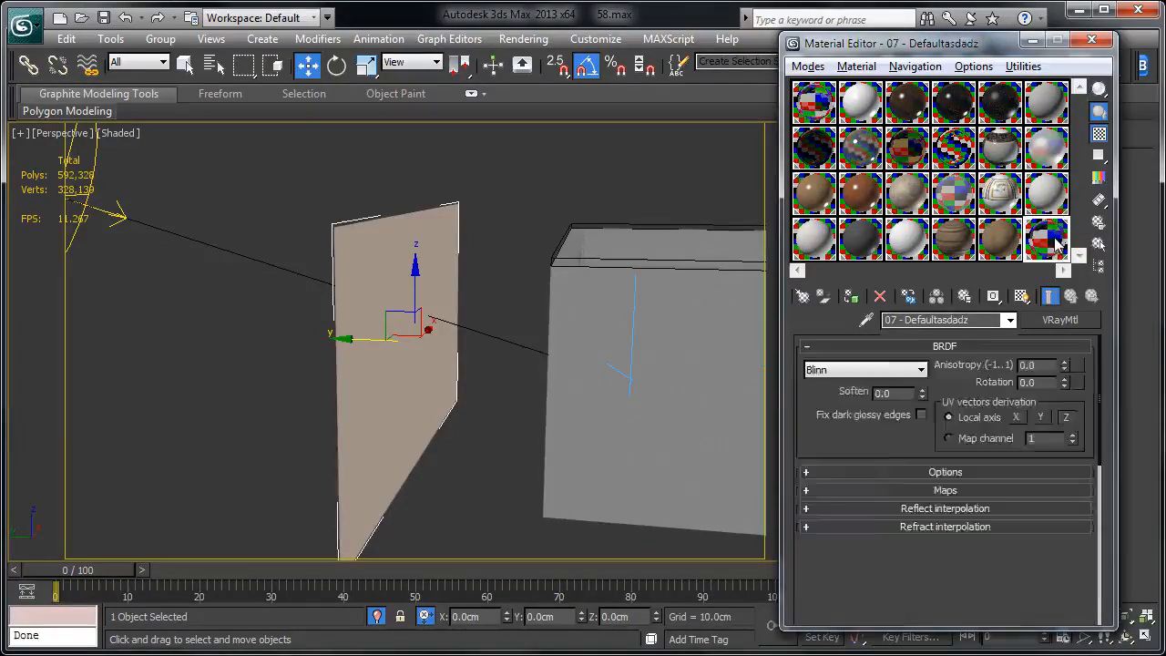
pyautogui.click(1045, 324)
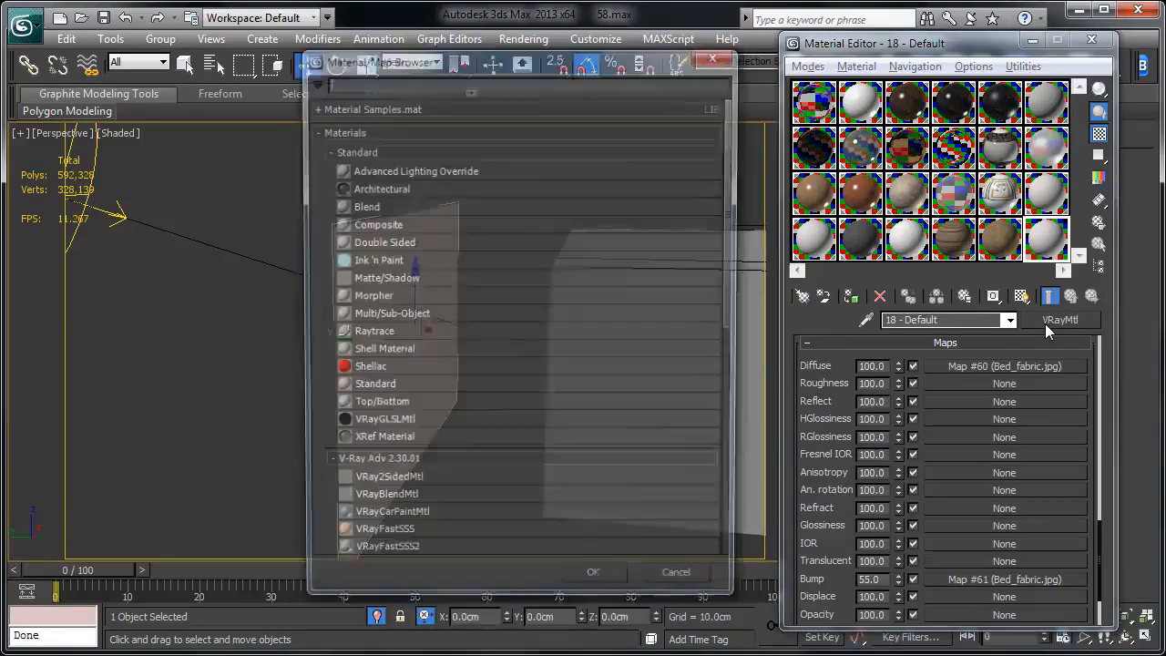
pyautogui.scroll(-3, 563, 305)
pyautogui.click(390, 438)
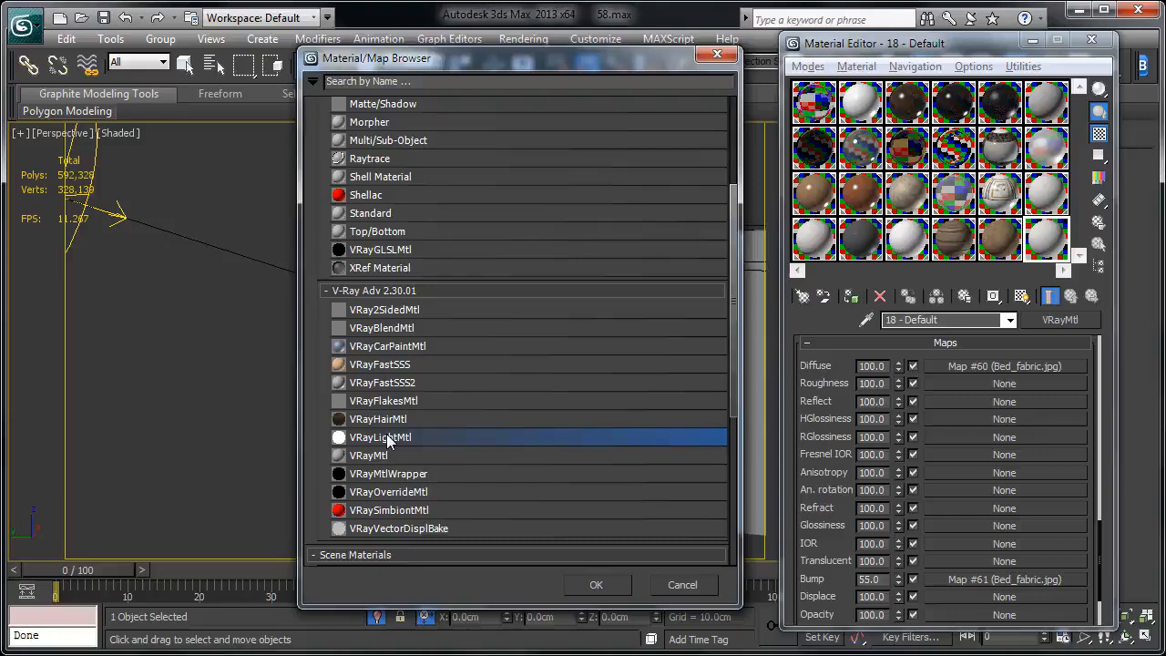
pyautogui.doubleClick(387, 438)
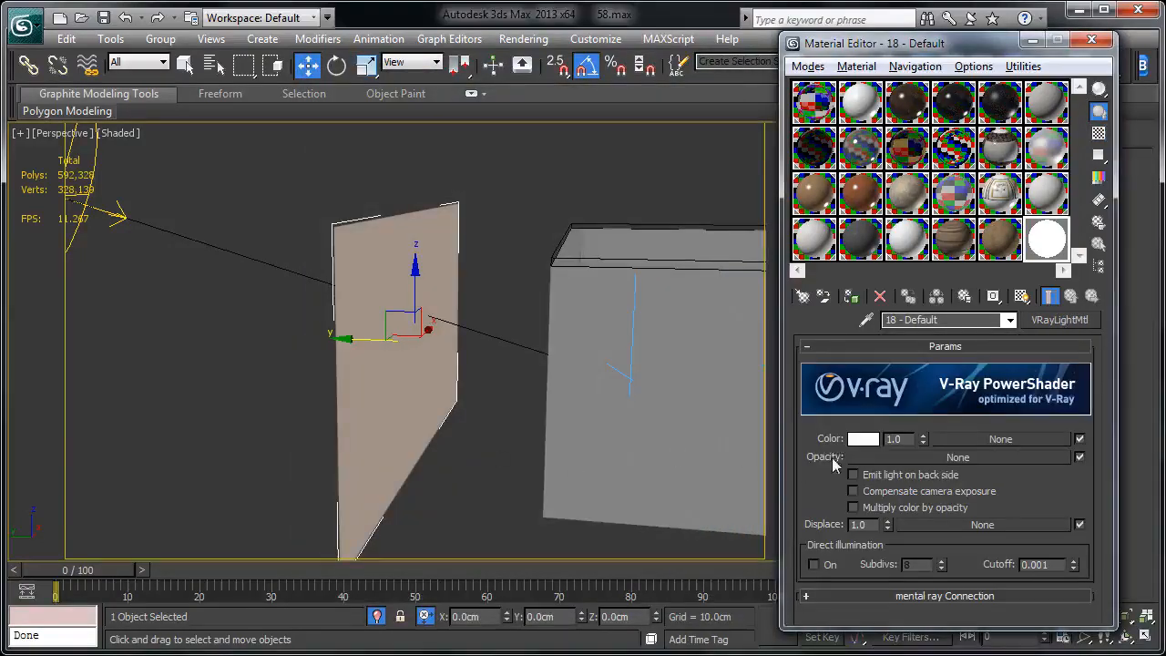
# Load city.jpg as a Bitmap into the light material's color map
pyautogui.click(991, 440)
pyautogui.click(543, 284)
pyautogui.scroll(3, 542, 285)
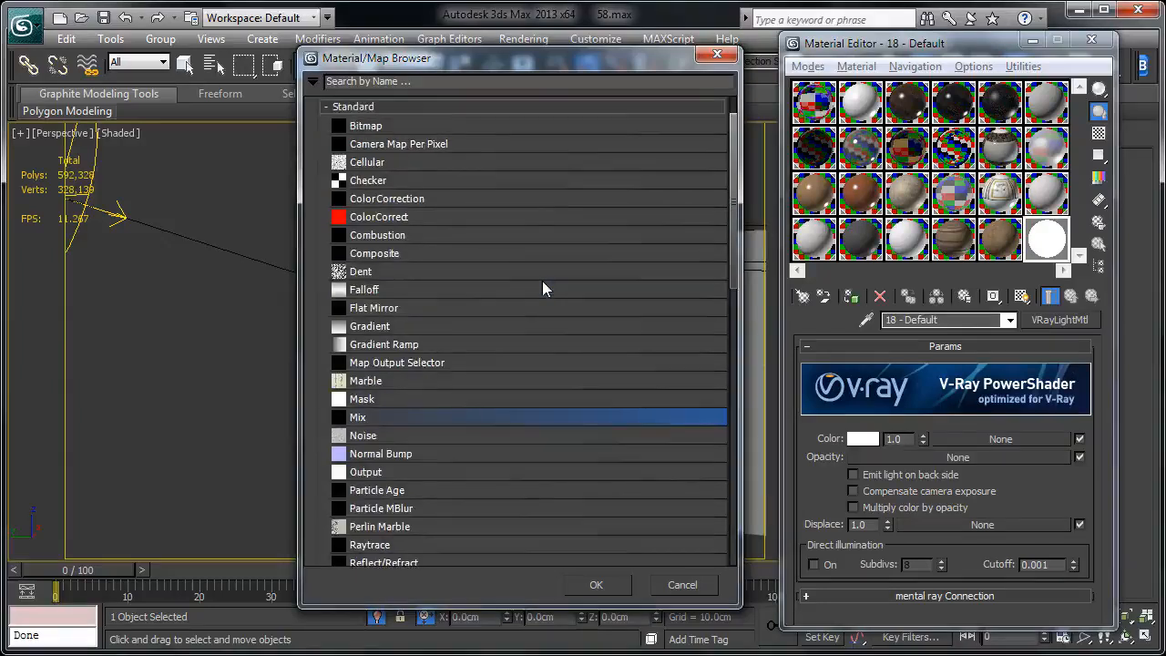
pyautogui.doubleClick(373, 171)
pyautogui.click(376, 178)
pyautogui.doubleClick(378, 173)
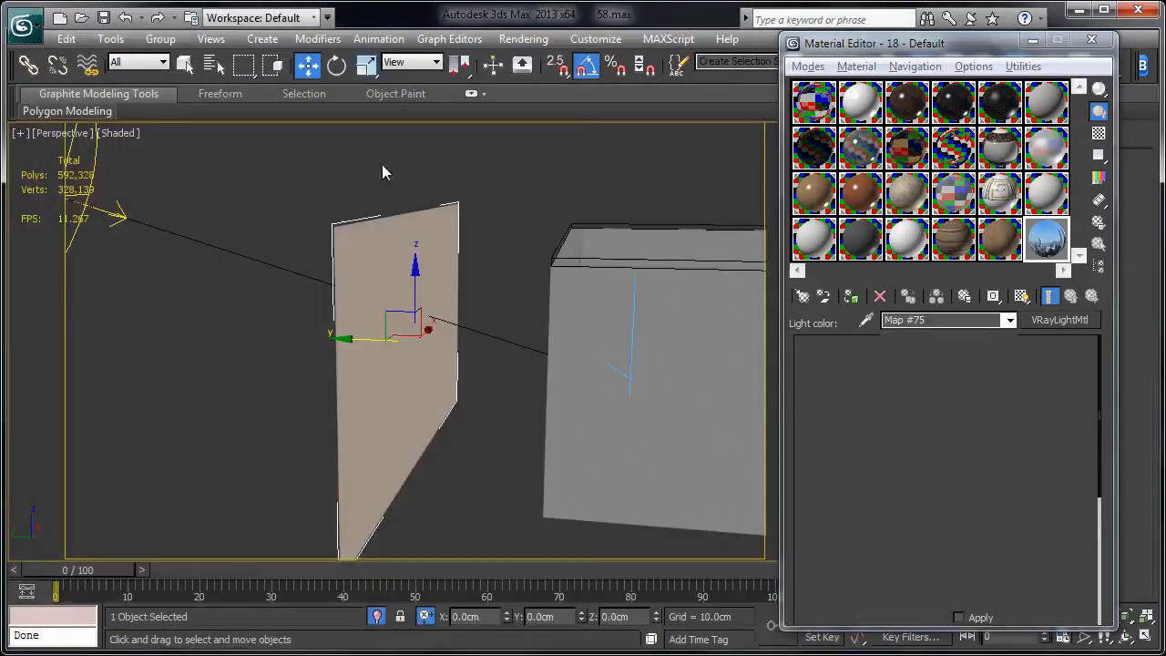
# Assign the light material to the plane under the new name 18 - Defaultzxca and turn on its viewport display
pyautogui.click(849, 298)
pyautogui.click(574, 326)
pyautogui.click(560, 366)
pyautogui.write('zxca')
pyautogui.click(580, 402)
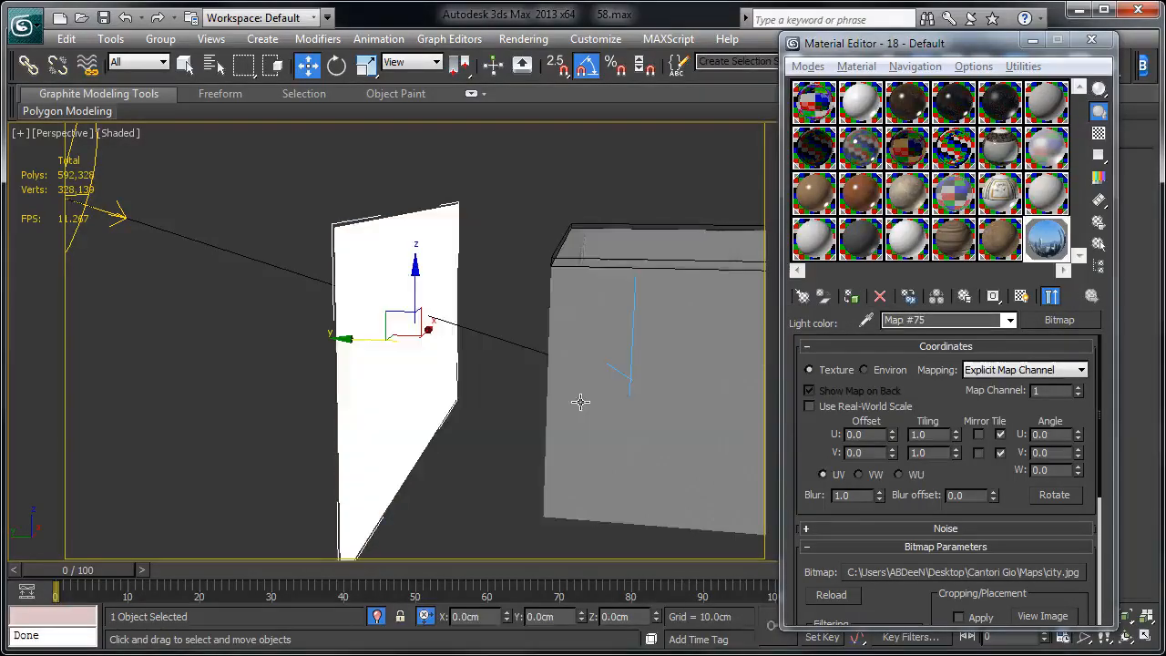
pyautogui.click(1022, 297)
pyautogui.keyDown('alt'); pyautogui.moveTo(524, 323); pyautogui.dragTo(476, 329, button='middle'); pyautogui.keyUp('alt')
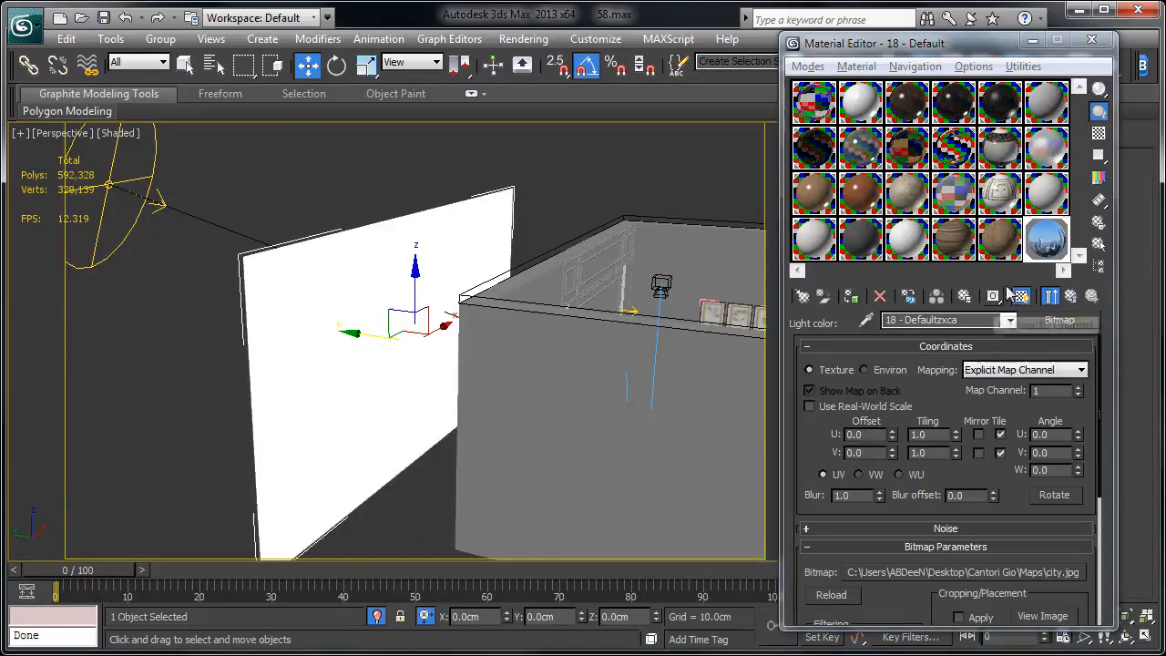
# Copy the 03 - Defaultax sample into the slot beside the city light material and make it a plain VRayMtl
pyautogui.moveTo(1009, 200); pyautogui.dragTo(1001, 244)
pyautogui.click(1059, 320)
pyautogui.click(550, 318)
pyautogui.scroll(-3, 549, 314)
pyautogui.doubleClick(401, 456)
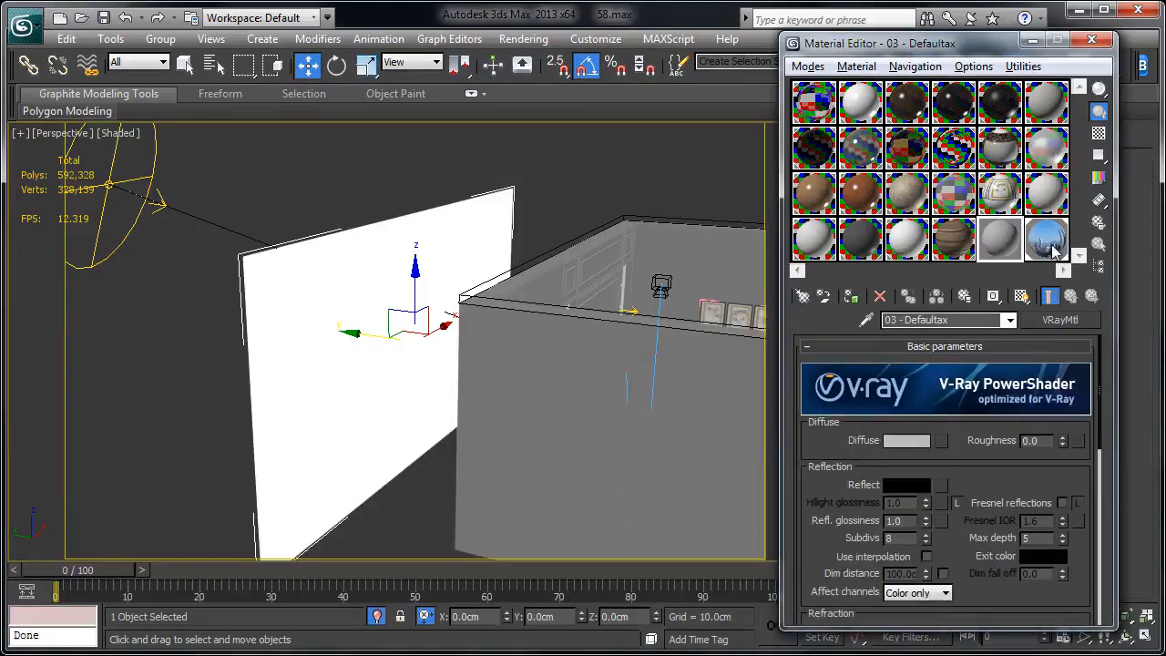
# Copy the city.jpg map from the 18 - Defaultzxca light material into the Diffuse map of 03 - Defaultax
pyautogui.click(1055, 255)
pyautogui.rightClick(1060, 321)
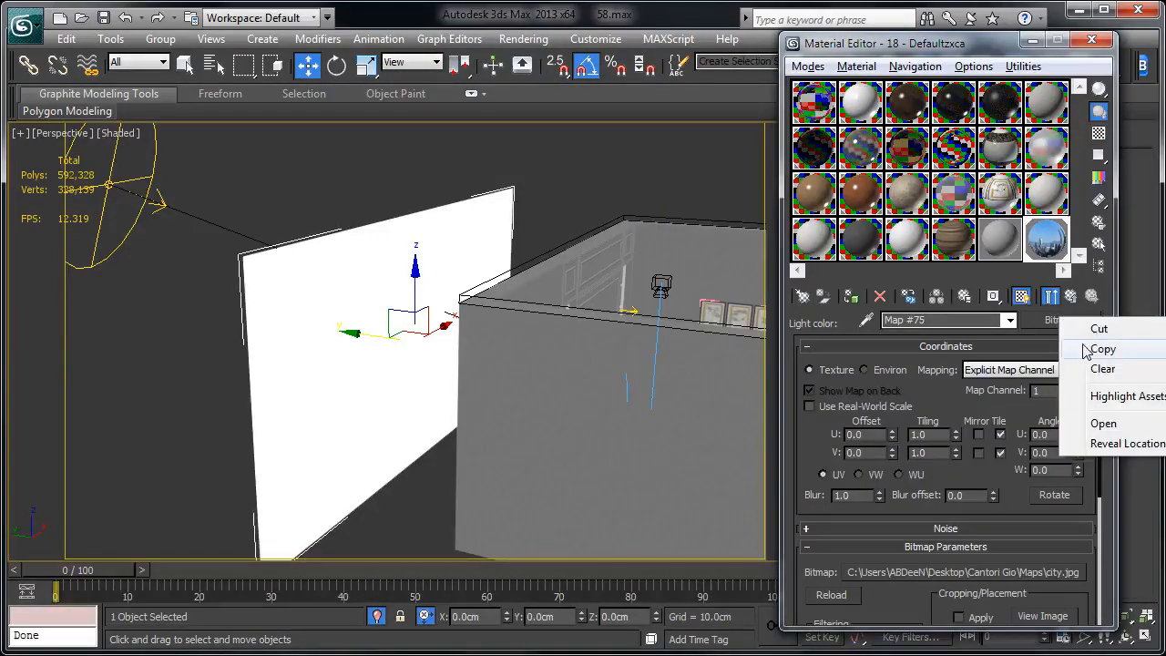
pyautogui.click(1084, 350)
pyautogui.click(1000, 238)
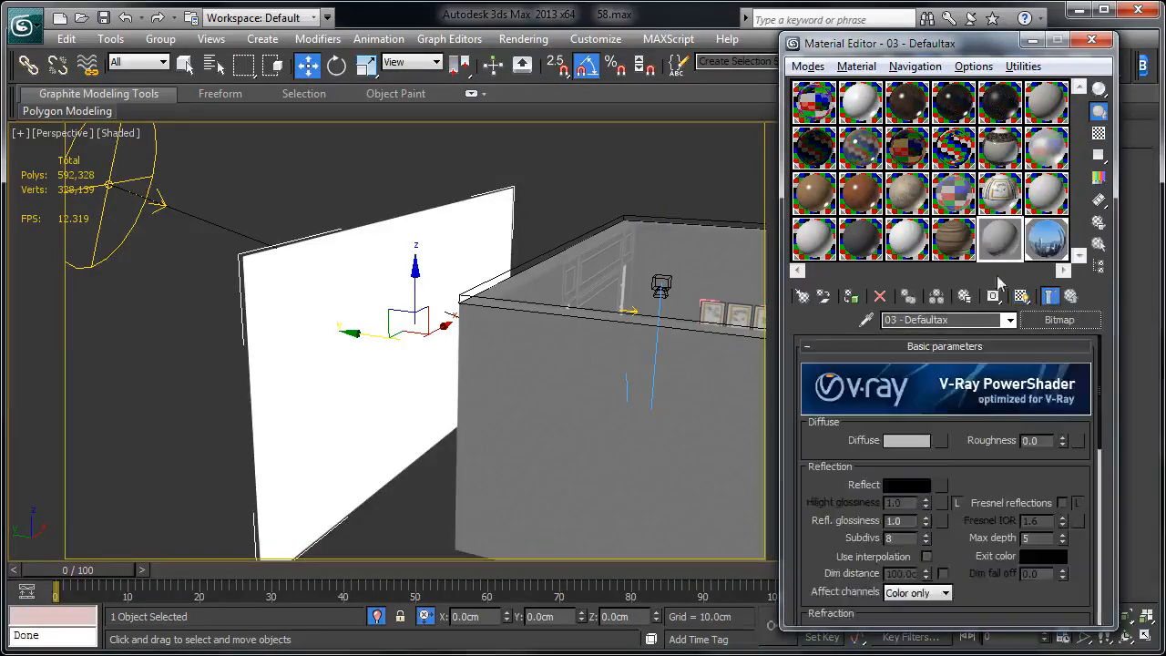
pyautogui.rightClick(944, 440)
pyautogui.click(988, 469)
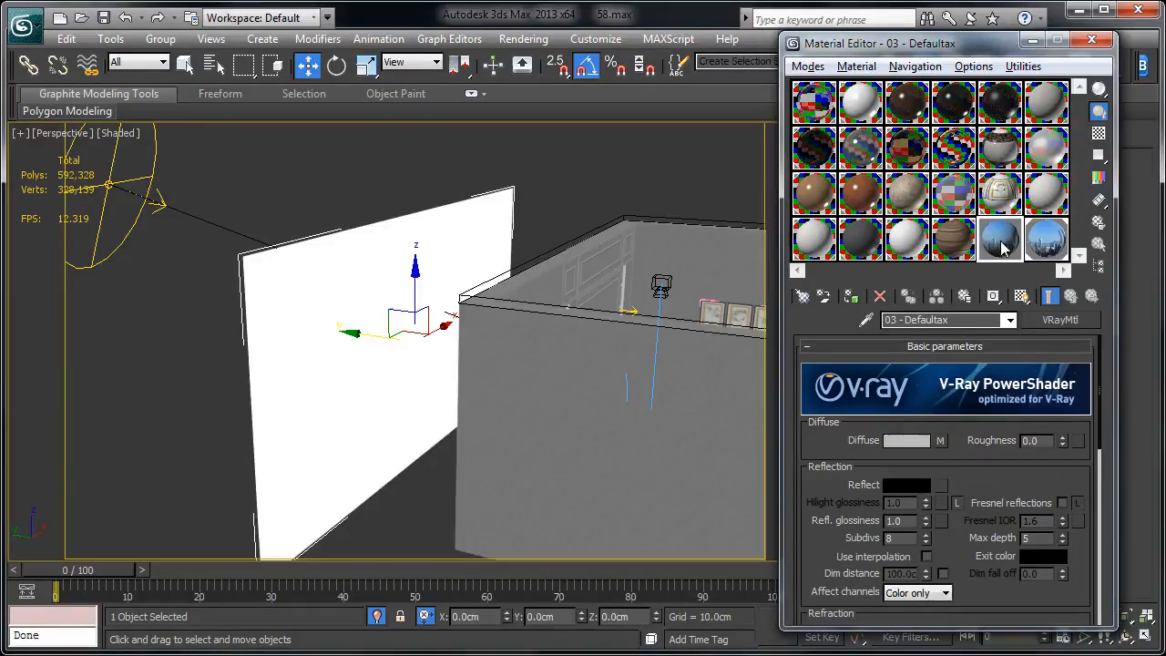
# Assign the city VRayMtl to the plane, renamed 03 - Defaultaxzxcz, and show its map in the viewport
pyautogui.click(851, 296)
pyautogui.click(546, 326)
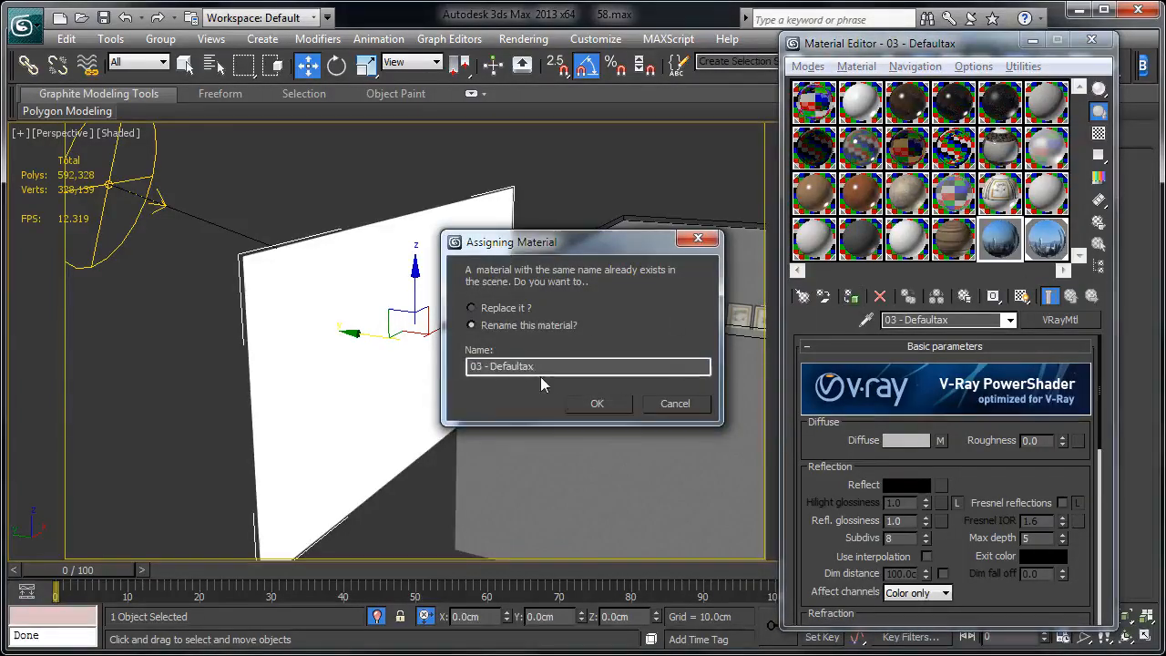
pyautogui.write('zxcz')
pyautogui.click(588, 403)
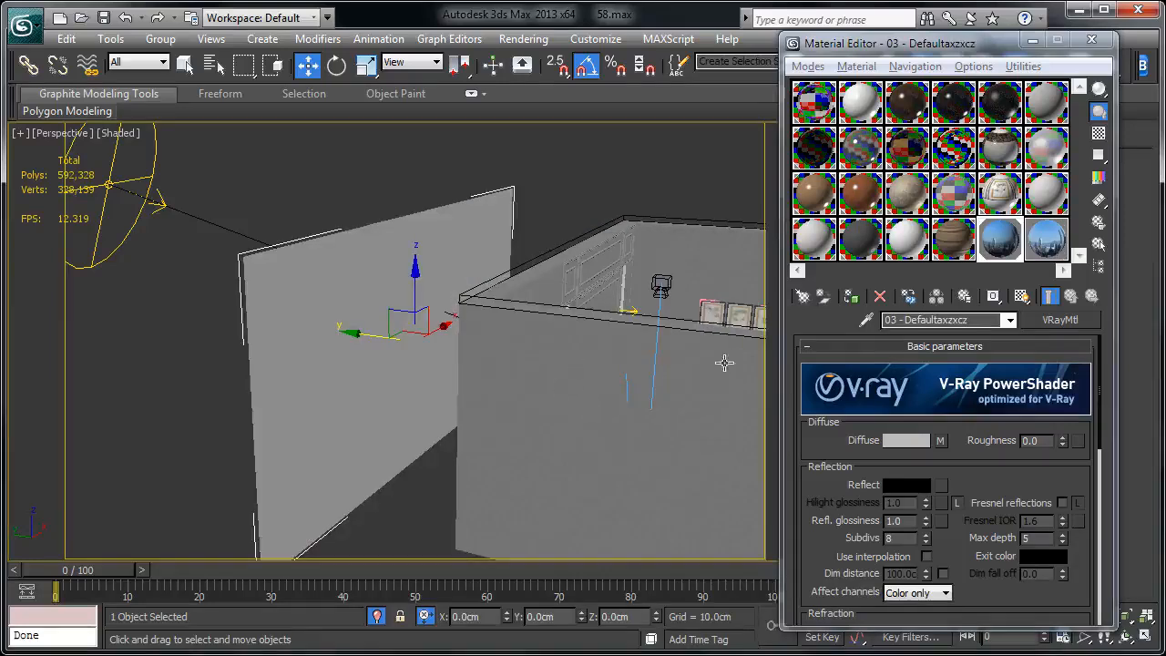
pyautogui.click(1022, 296)
# Look through VRayPhysicalCamera001 and slide the city plane along X to position the backdrop behind the windows
pyautogui.keyDown('alt'); pyautogui.moveTo(487, 318); pyautogui.dragTo(380, 352, button='middle'); pyautogui.keyUp('alt')
pyautogui.press('c')
pyautogui.doubleClick(602, 202)
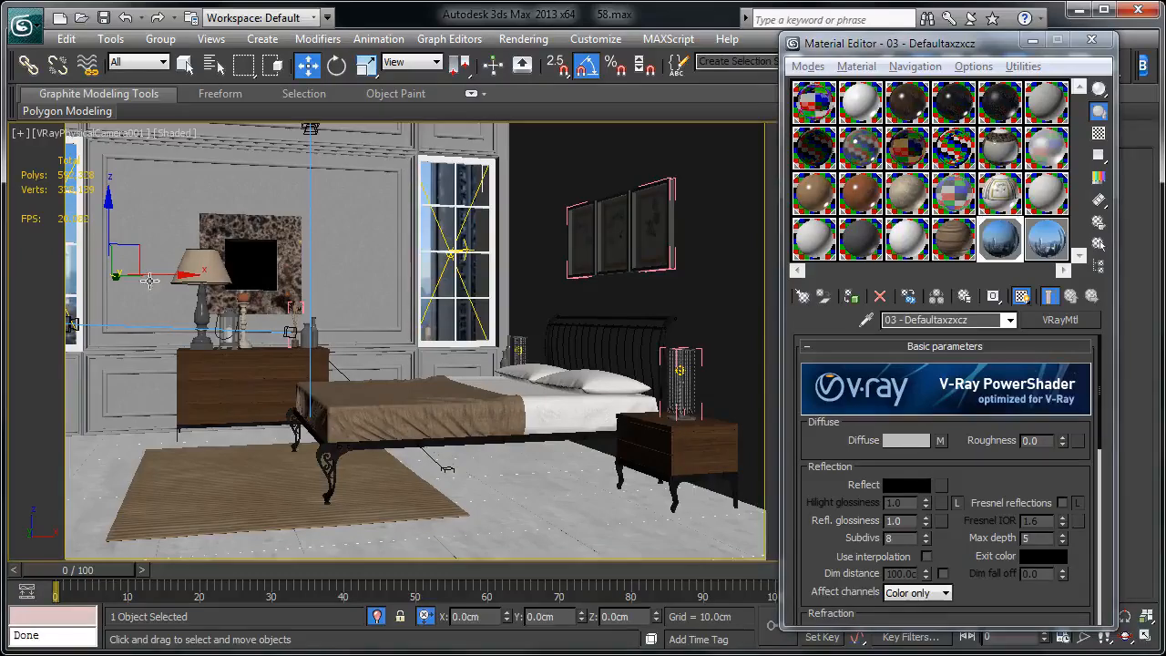
pyautogui.moveTo(162, 275); pyautogui.dragTo(321, 271)
# Assign the 18 - Defaultzxca light material back to the city plane
pyautogui.click(1030, 255)
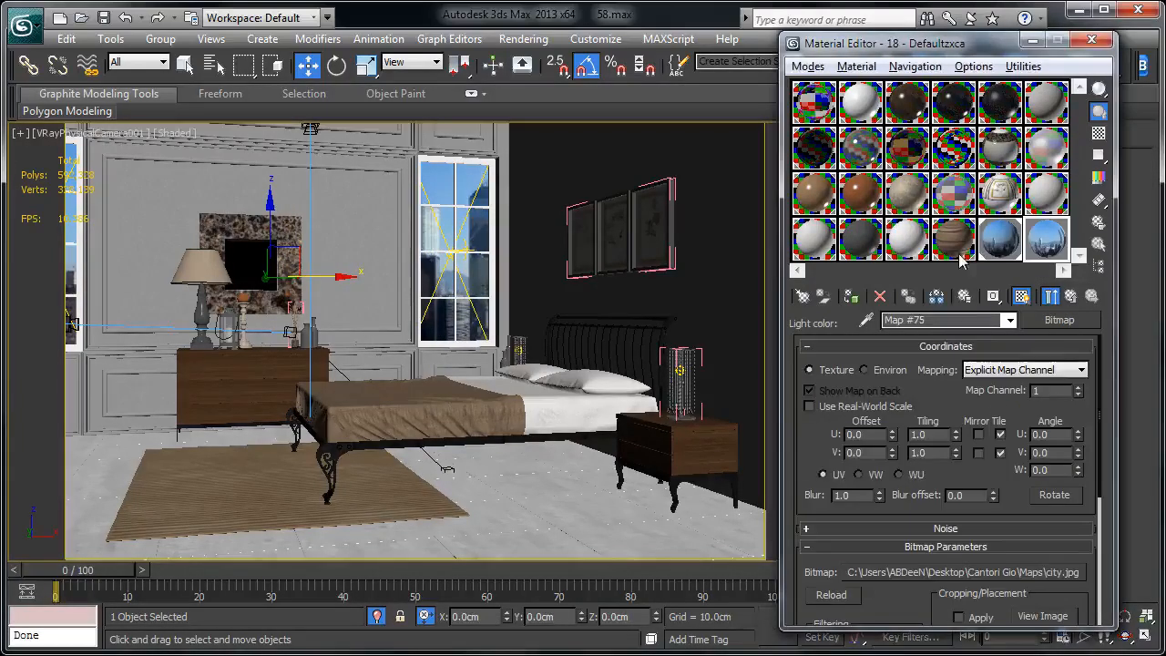
pyautogui.click(853, 298)
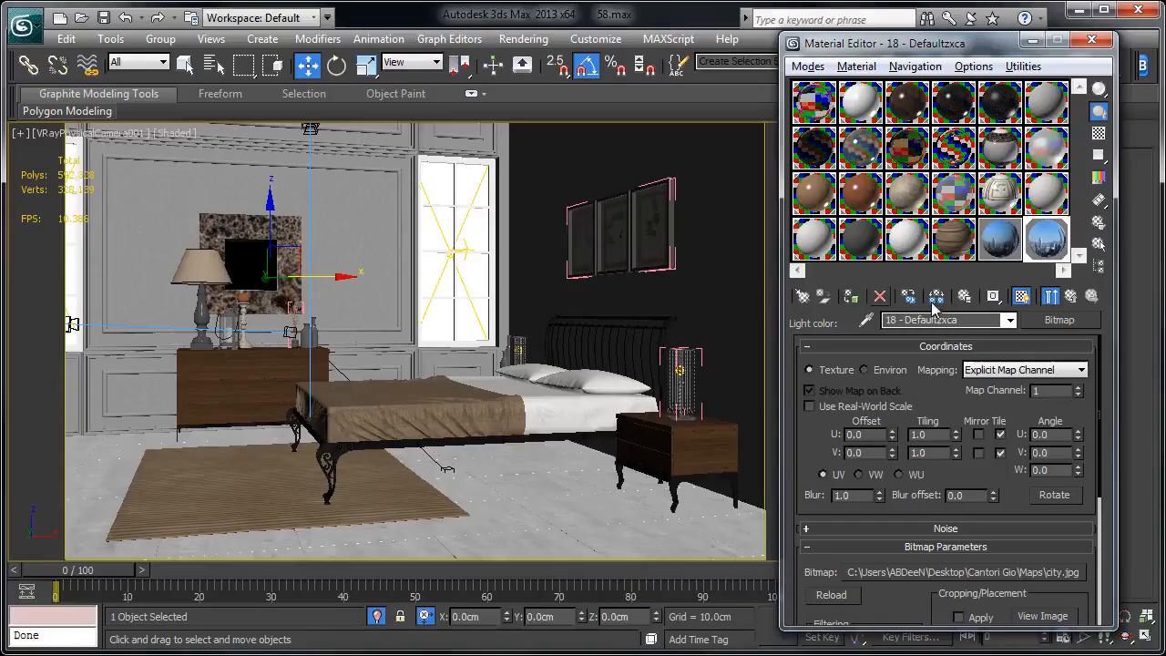
pyautogui.moveTo(1030, 42); pyautogui.dragTo(1043, 40)
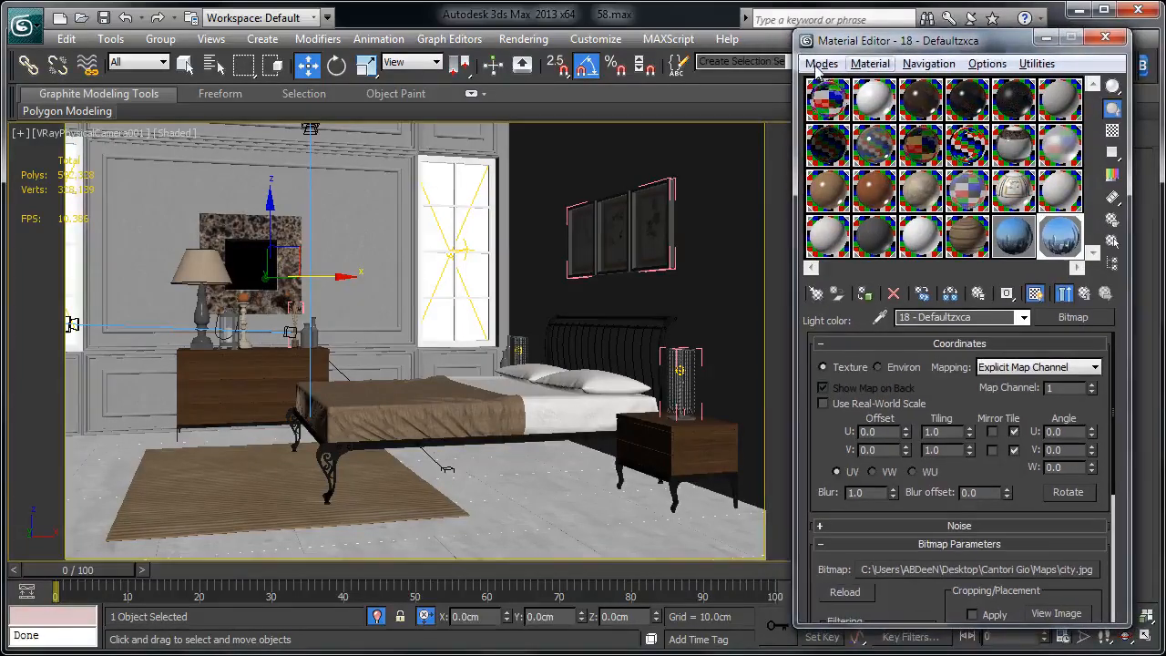
# Open the V-Ray frame buffer, define a render region around the window by the bed, and place it beside the Material Editor
pyautogui.rightClick(565, 257)
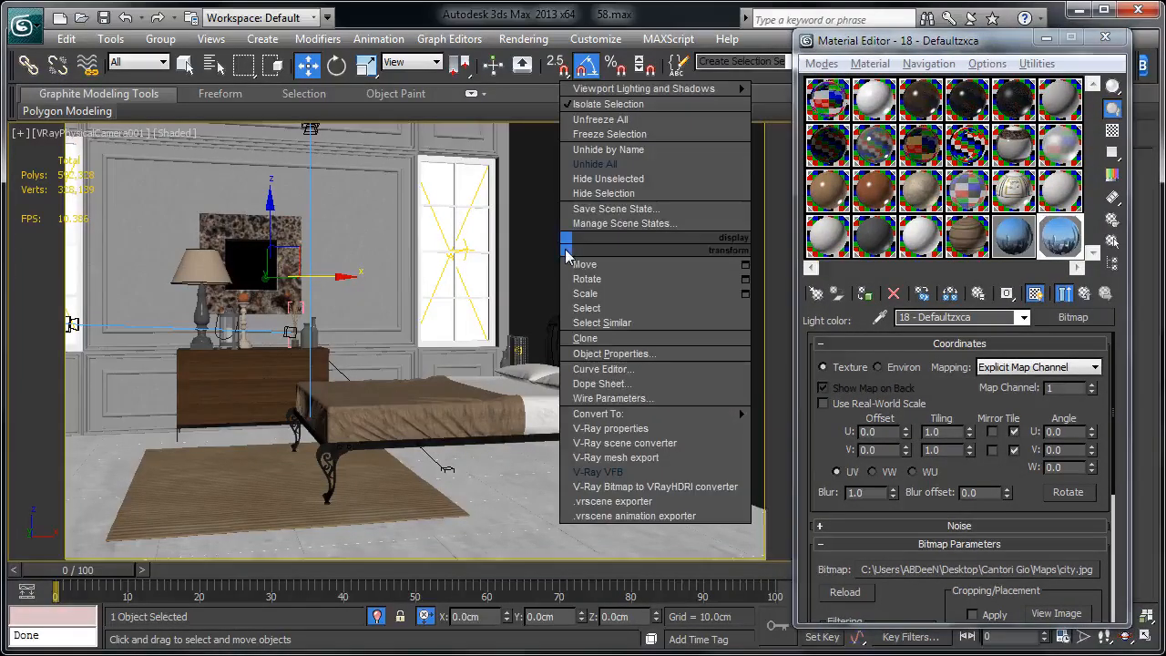
pyautogui.click(616, 472)
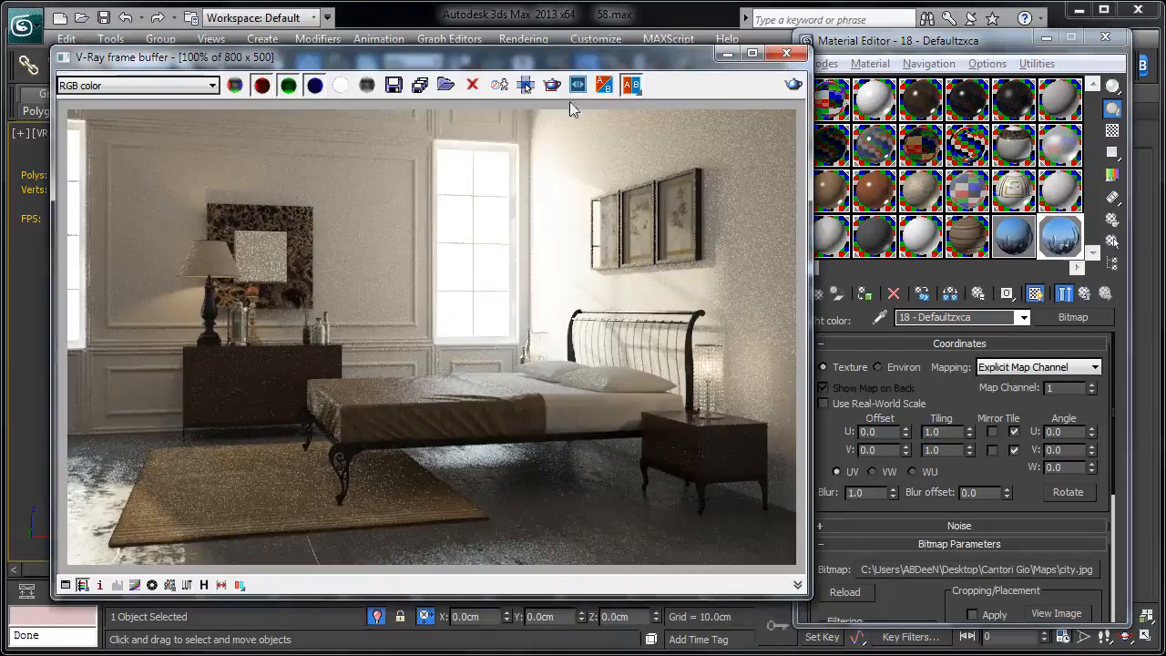
pyautogui.click(552, 85)
pyautogui.moveTo(537, 128); pyautogui.dragTo(409, 372)
pyautogui.moveTo(637, 57); pyautogui.dragTo(603, 68)
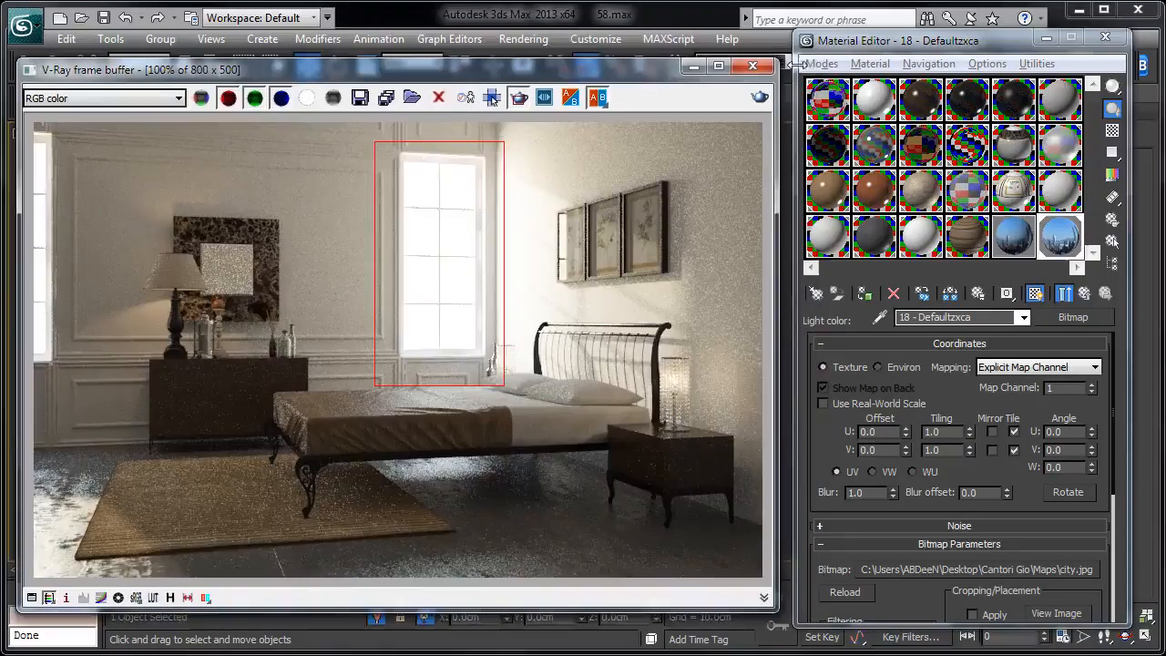
pyautogui.moveTo(878, 50); pyautogui.dragTo(896, 48)
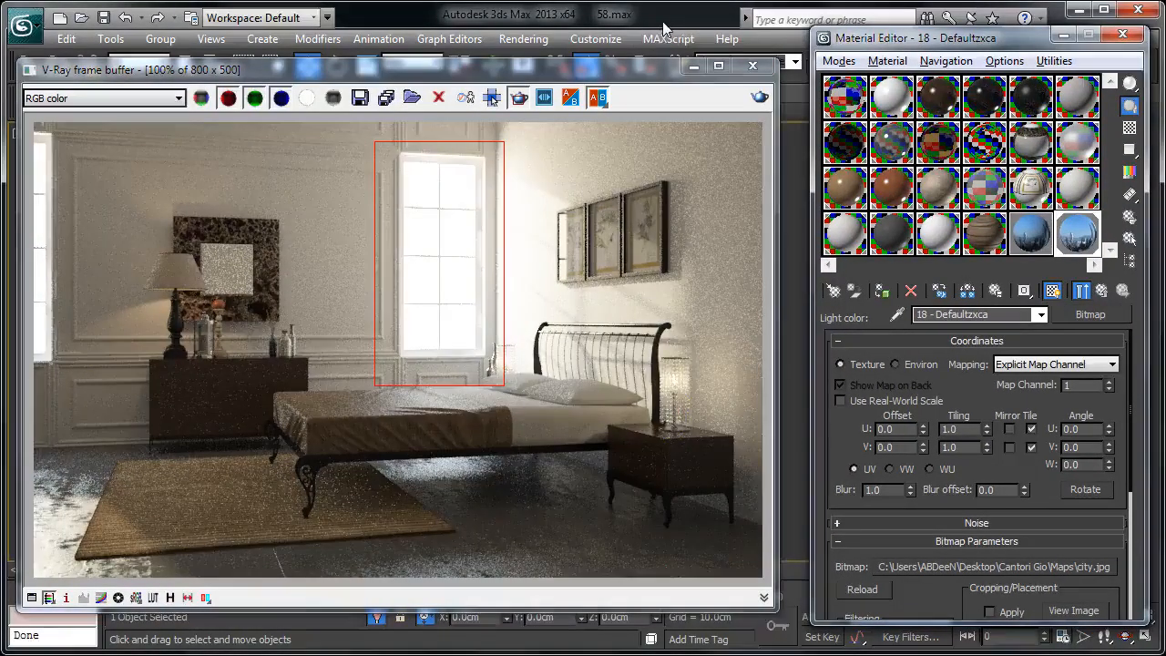
# Switch from the render to a perspective view and rename the backdrop plane outside the windows as enviroment
pyautogui.click(695, 67)
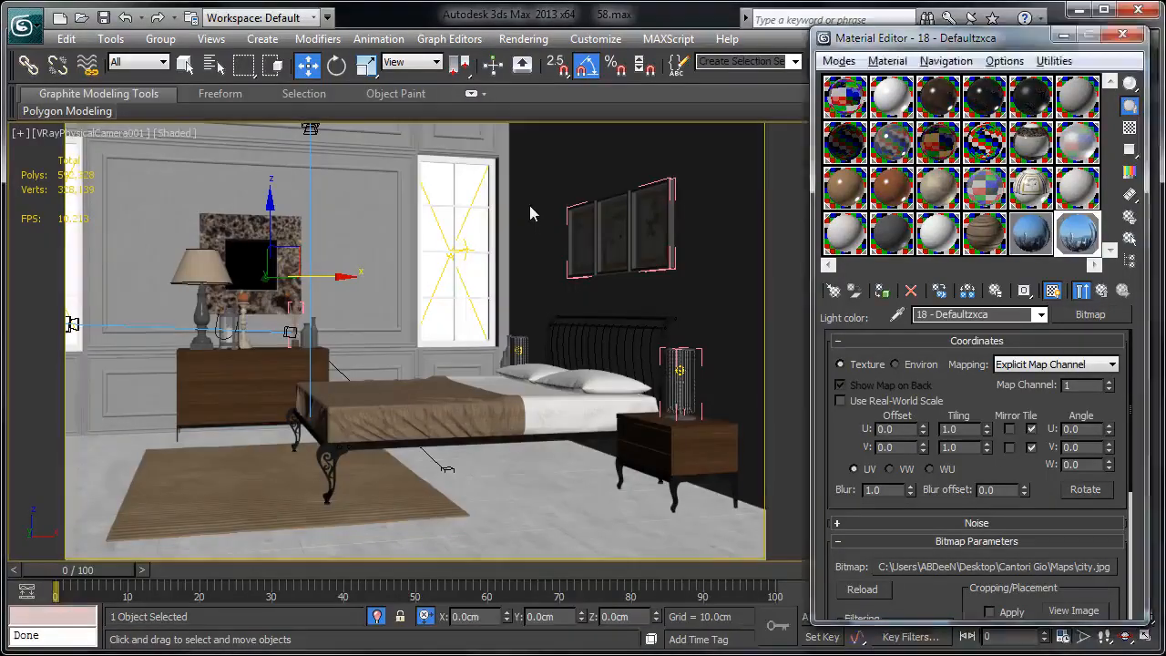
pyautogui.press('p')
pyautogui.keyDown('alt'); pyautogui.moveTo(481, 264); pyautogui.dragTo(465, 219, button='middle'); pyautogui.keyUp('alt')
pyautogui.rightClick(466, 220)
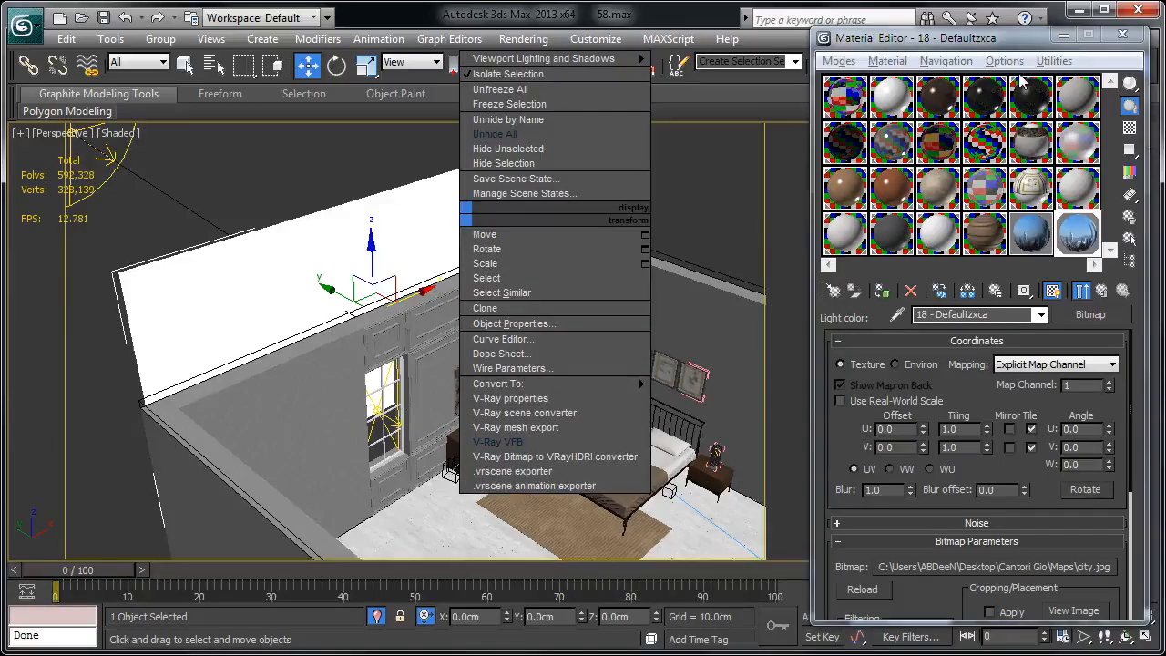
pyautogui.click(1062, 37)
pyautogui.click(1061, 37)
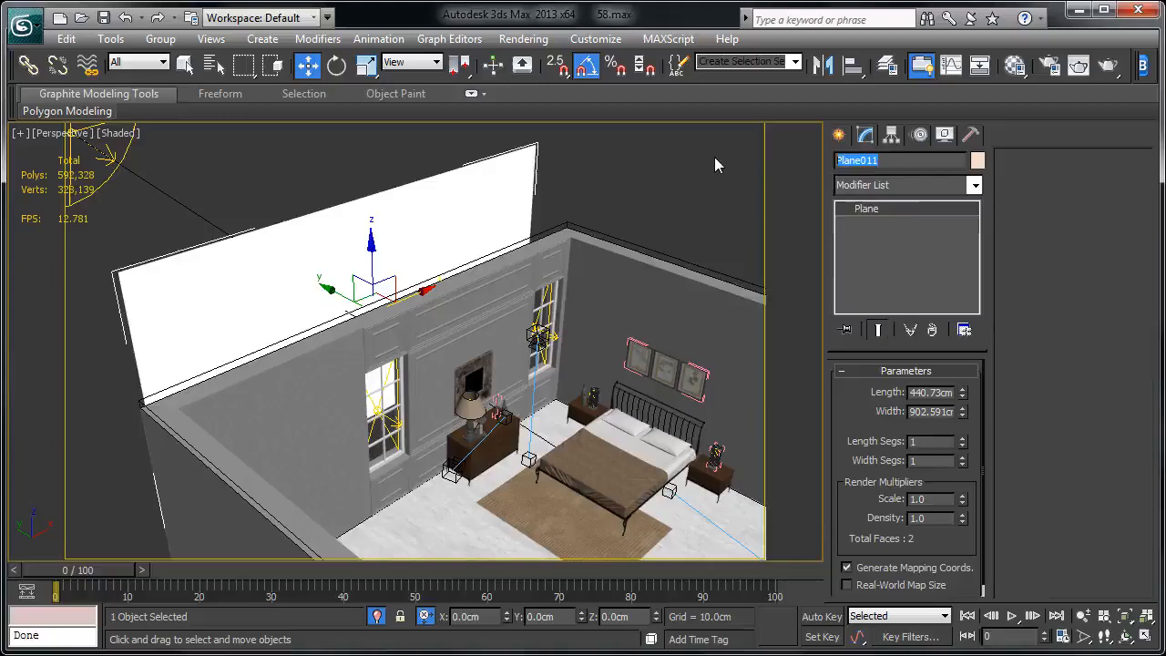
pyautogui.write('enviroment')
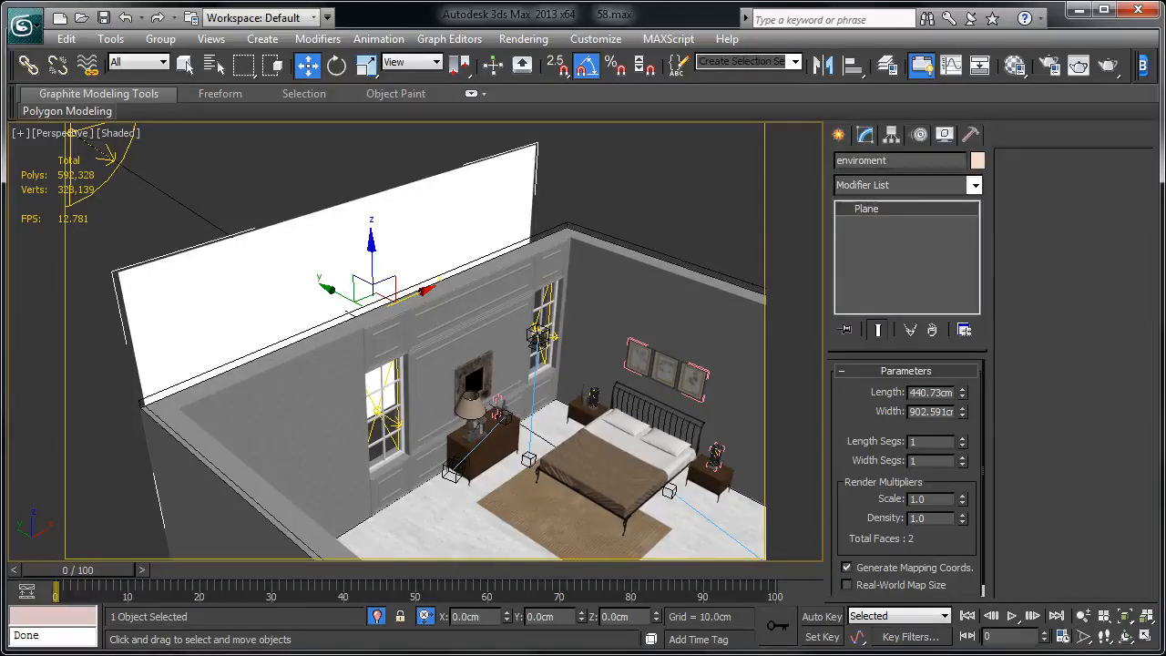
# Exclude the enviroment plane from both the illumination and shadow casting of VRaySun001
pyautogui.click(121, 164)
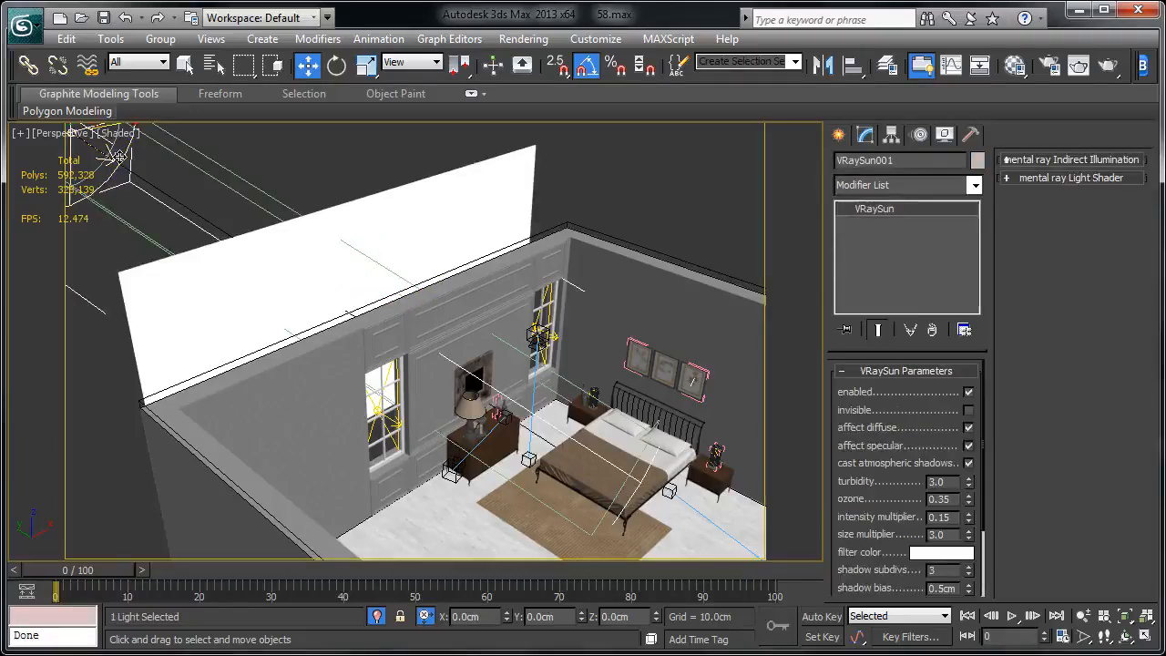
pyautogui.scroll(-3, 957, 572)
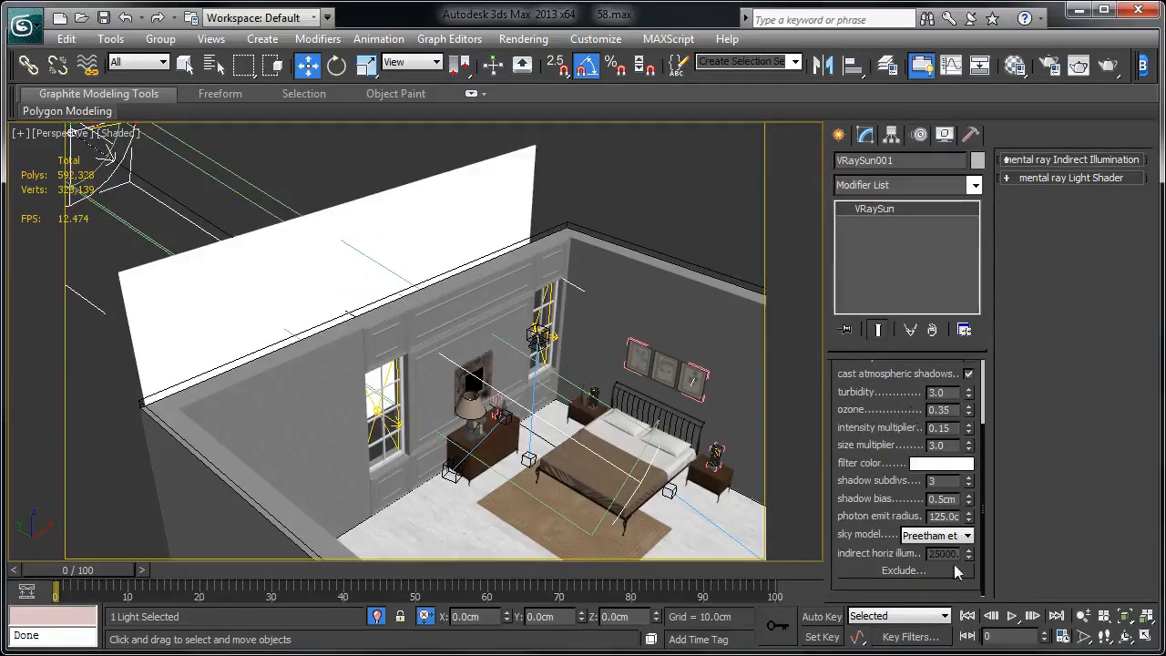
pyautogui.click(905, 570)
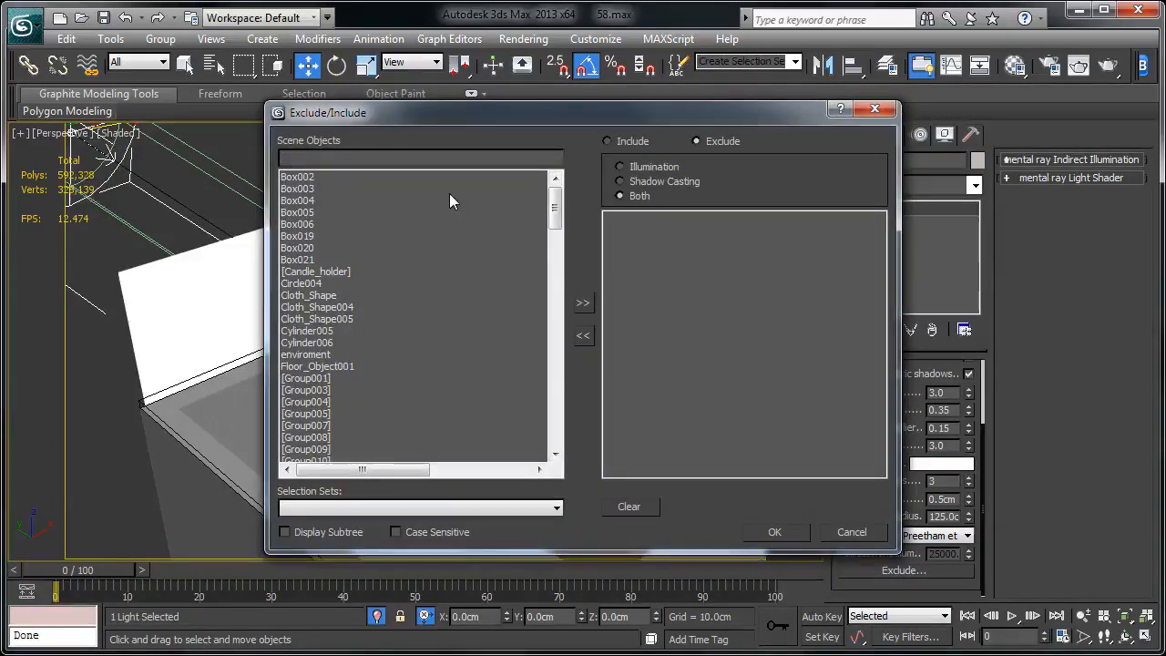
pyautogui.write('en')
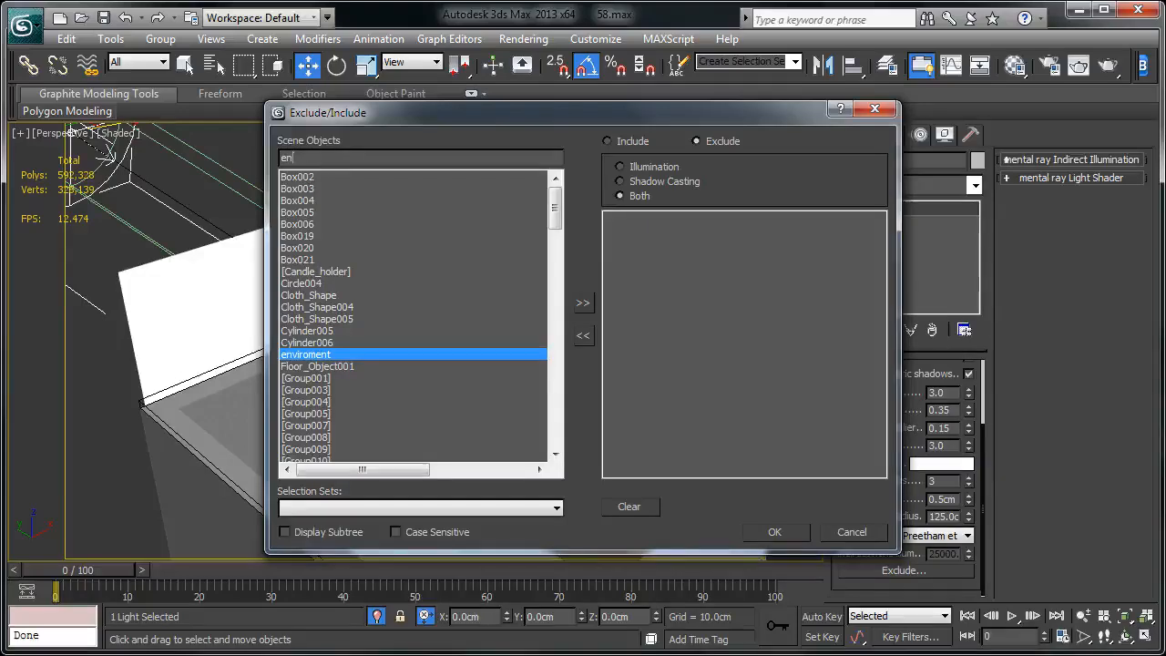
pyautogui.click(582, 304)
pyautogui.click(642, 220)
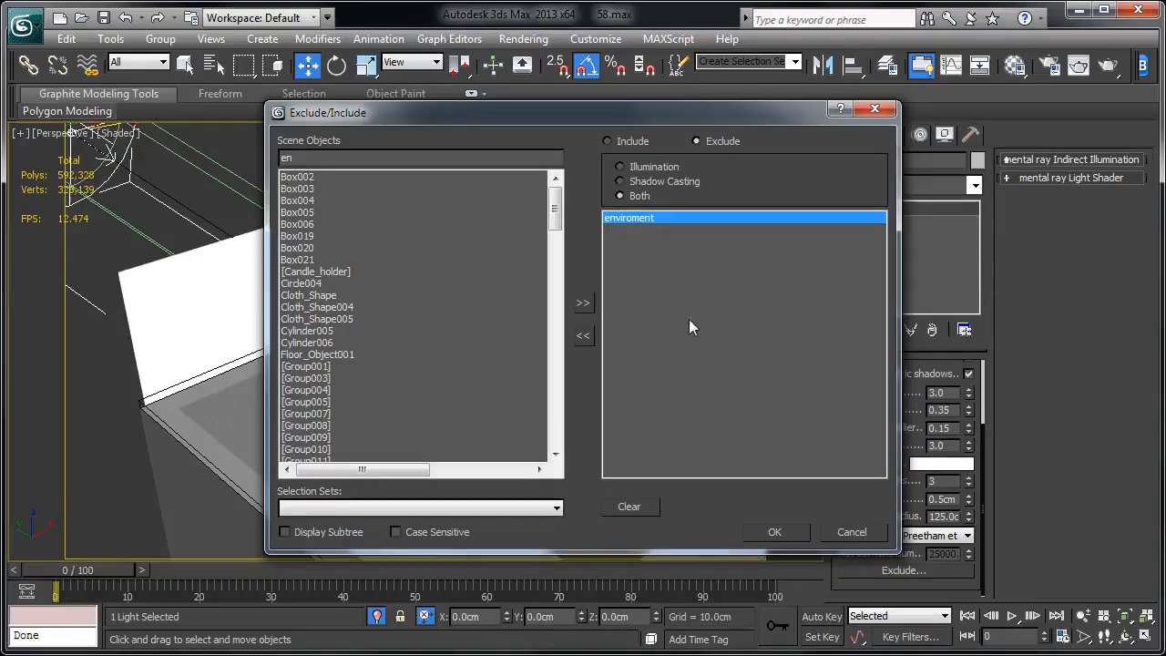
pyautogui.click(774, 532)
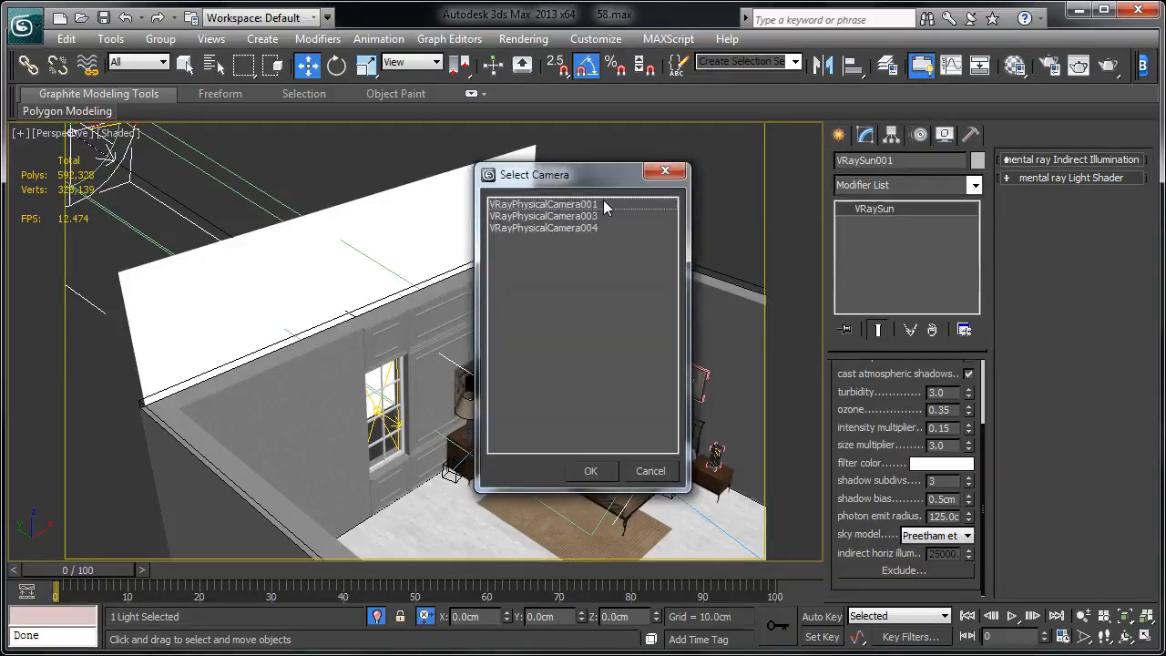
# Test render the window region through VRayPhysicalCamera001, overwriting output.jpg, and stop once the backdrop's brightness can be judged
pyautogui.doubleClick(605, 205)
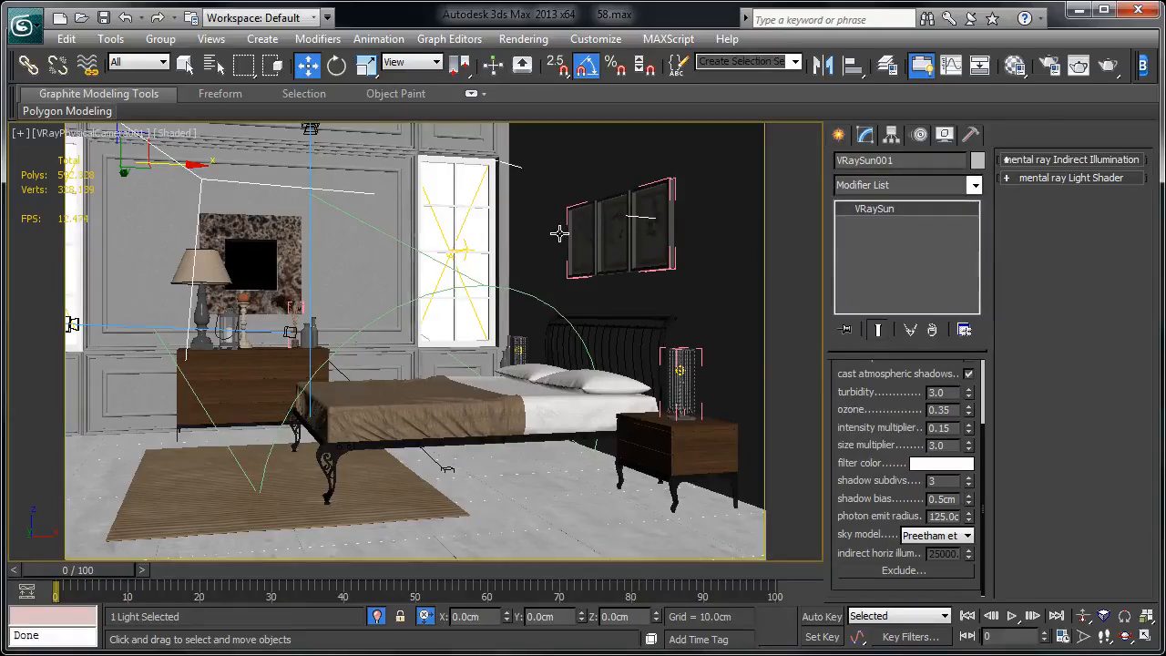
pyautogui.hotkey('shift', 'q')
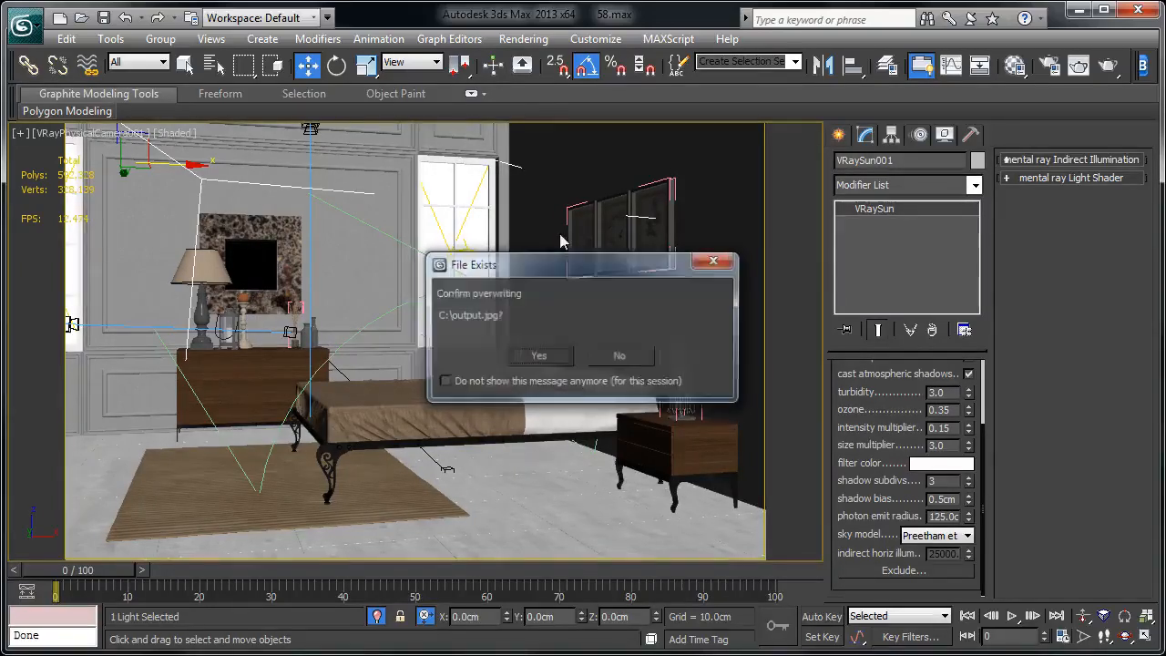
pyautogui.click(538, 357)
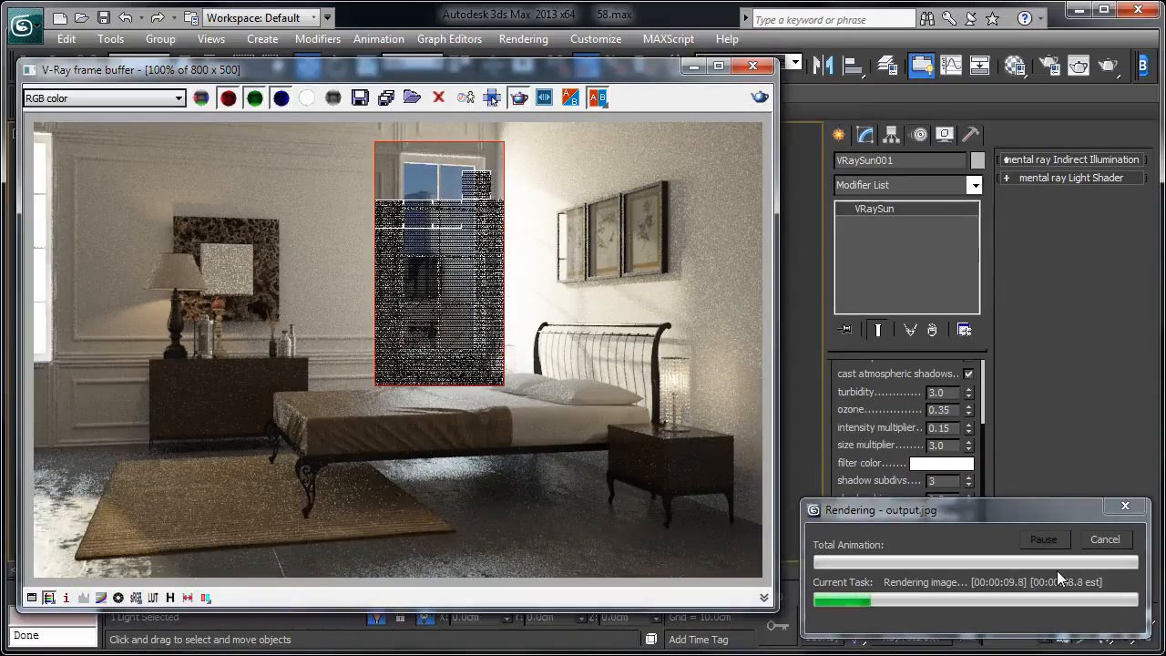
pyautogui.click(1108, 542)
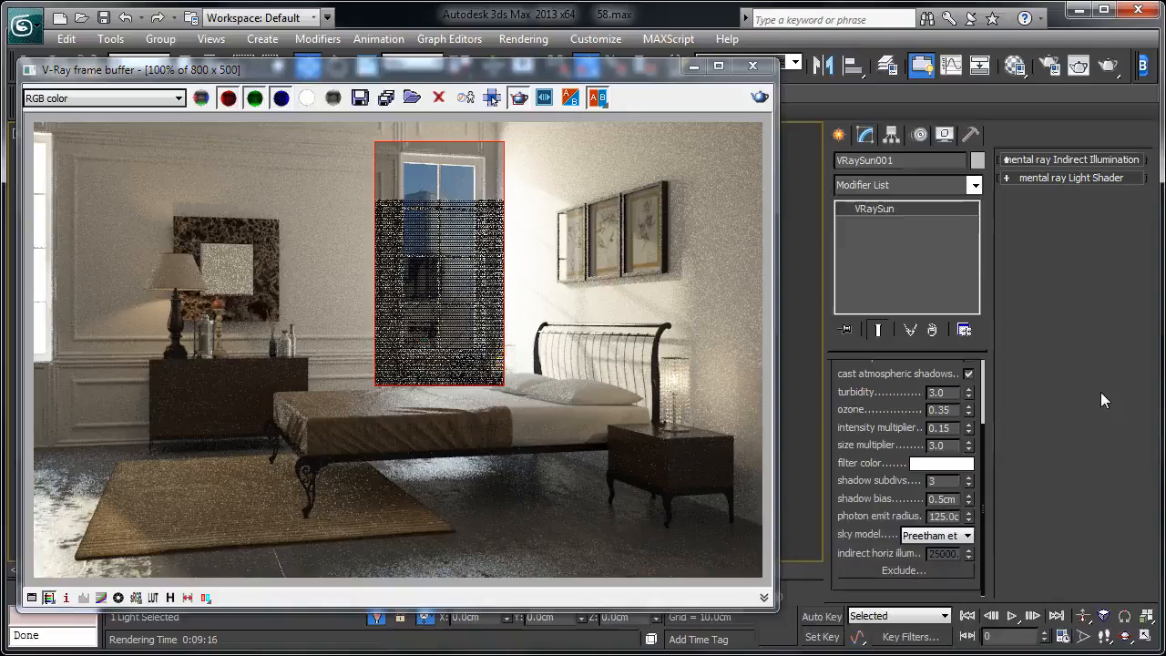
# Turn on direct illumination for the 18 - Defaultzxca light material, set its color multiplier to 4.0, and test render the window region
pyautogui.press('m')
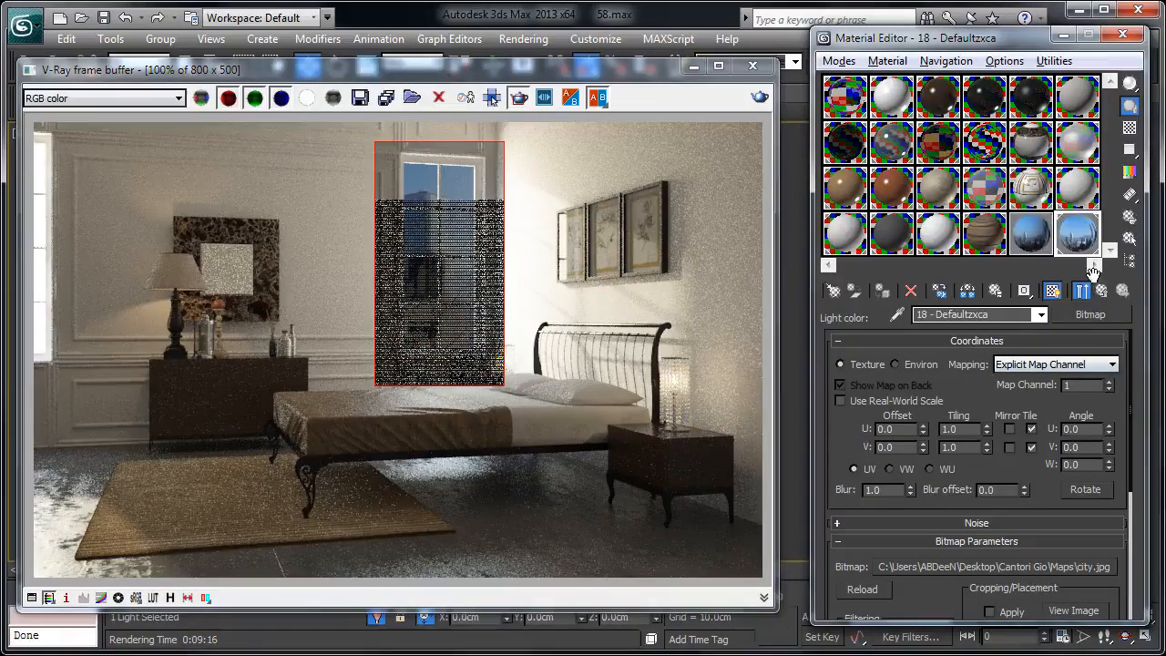
pyautogui.click(1081, 290)
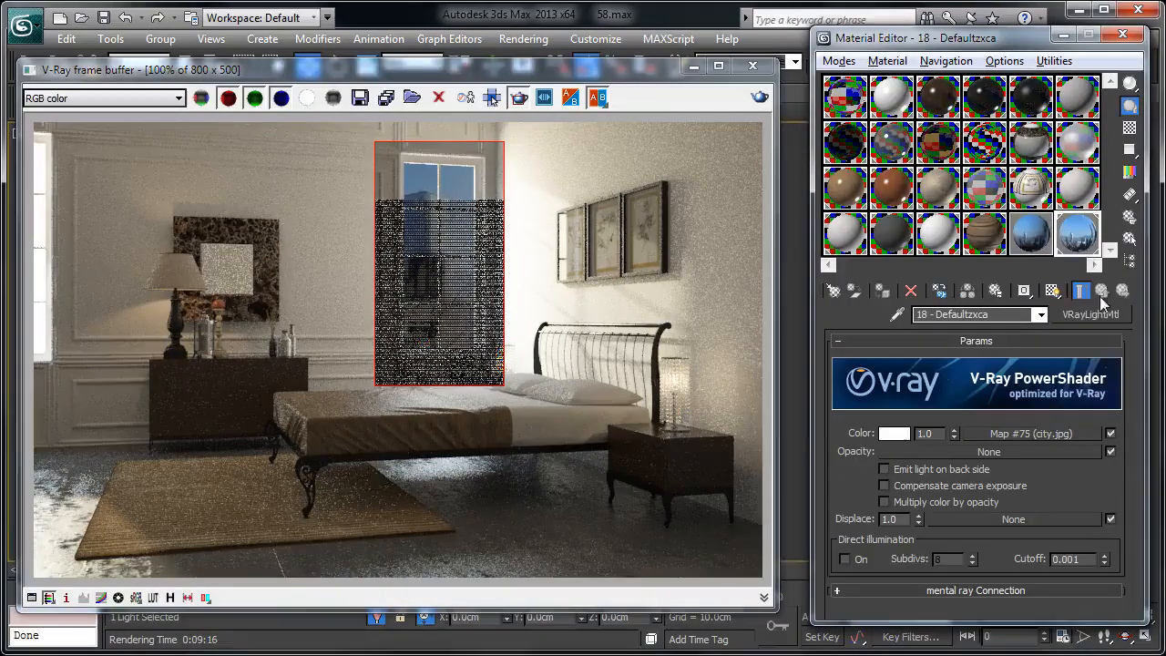
pyautogui.click(852, 559)
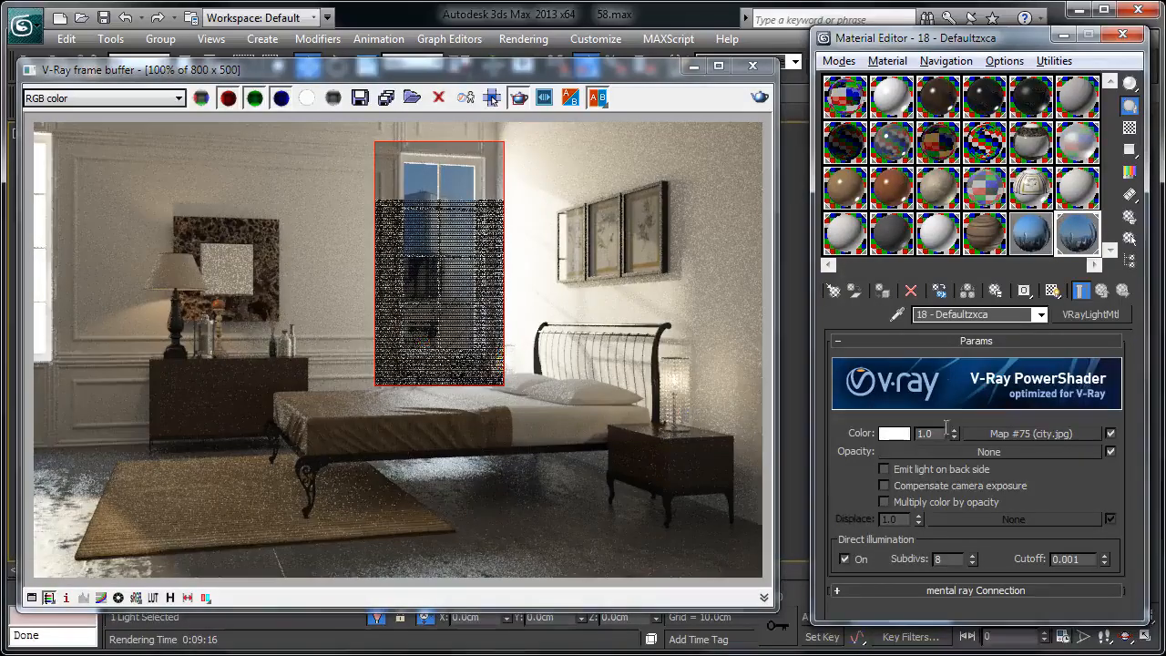
pyautogui.write('4')
pyautogui.press('Return')
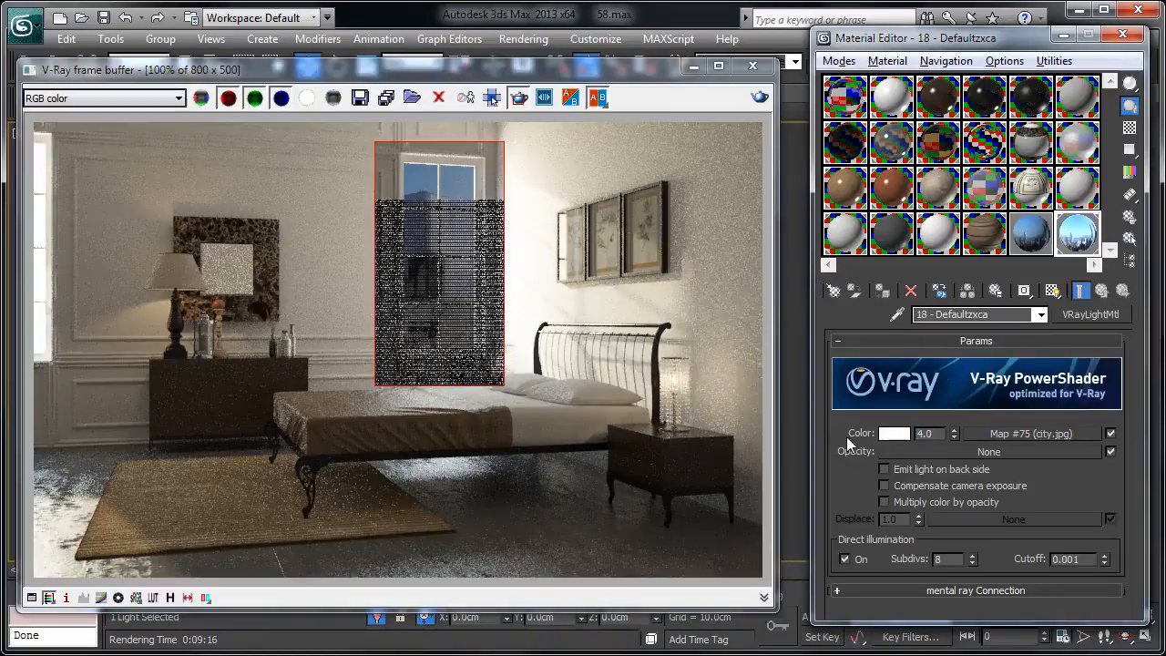
pyautogui.click(543, 355)
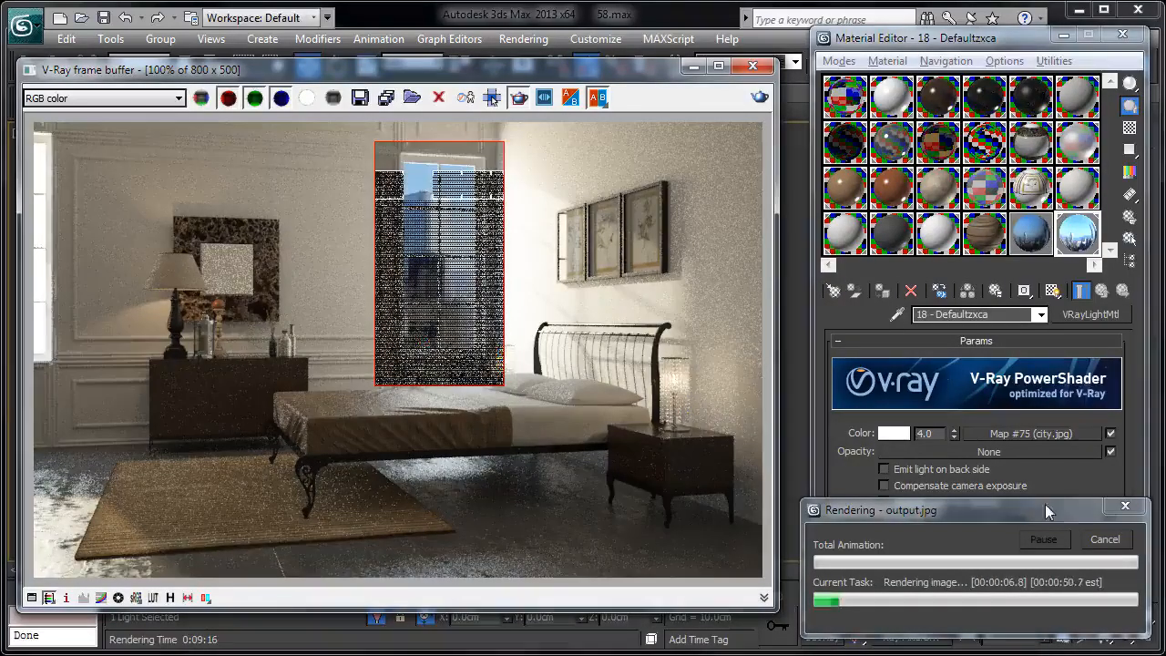
pyautogui.click(1105, 540)
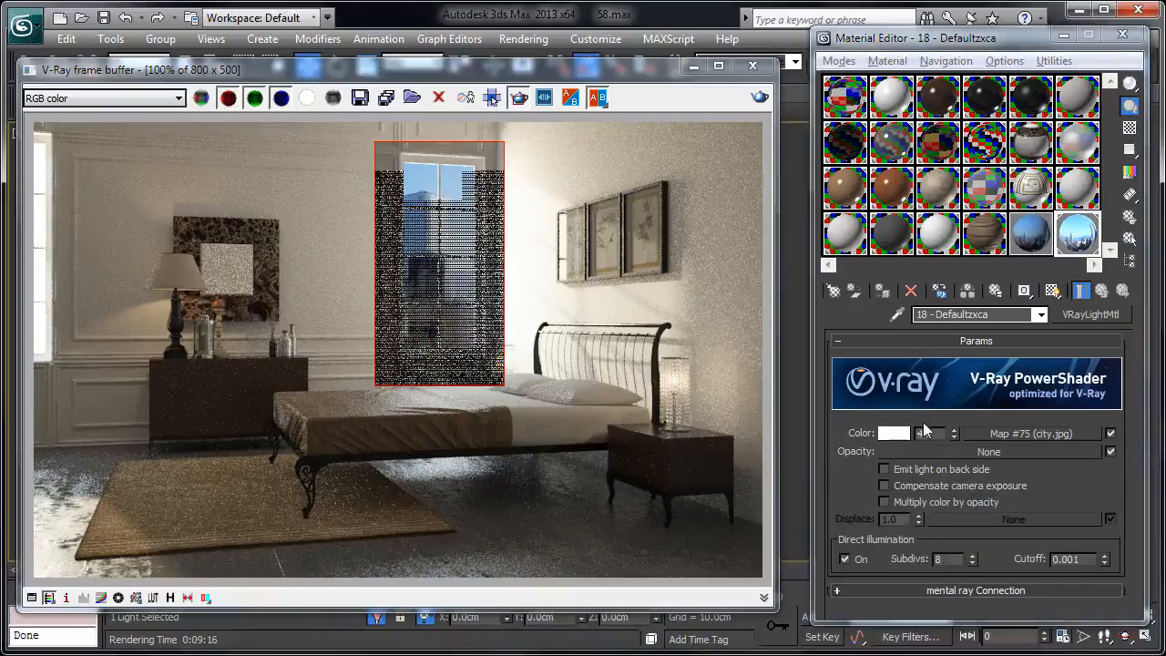
# Set the light material's color multiplier to 7.0
pyautogui.doubleClick(925, 433)
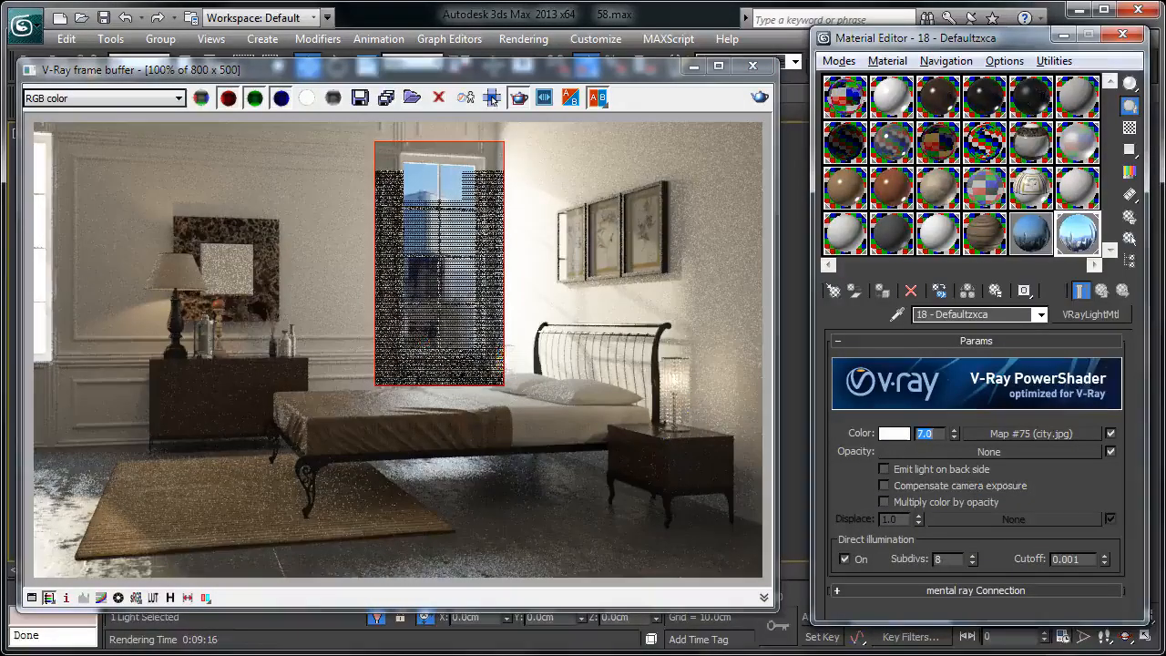
pyautogui.write('7')
pyautogui.press('Return')
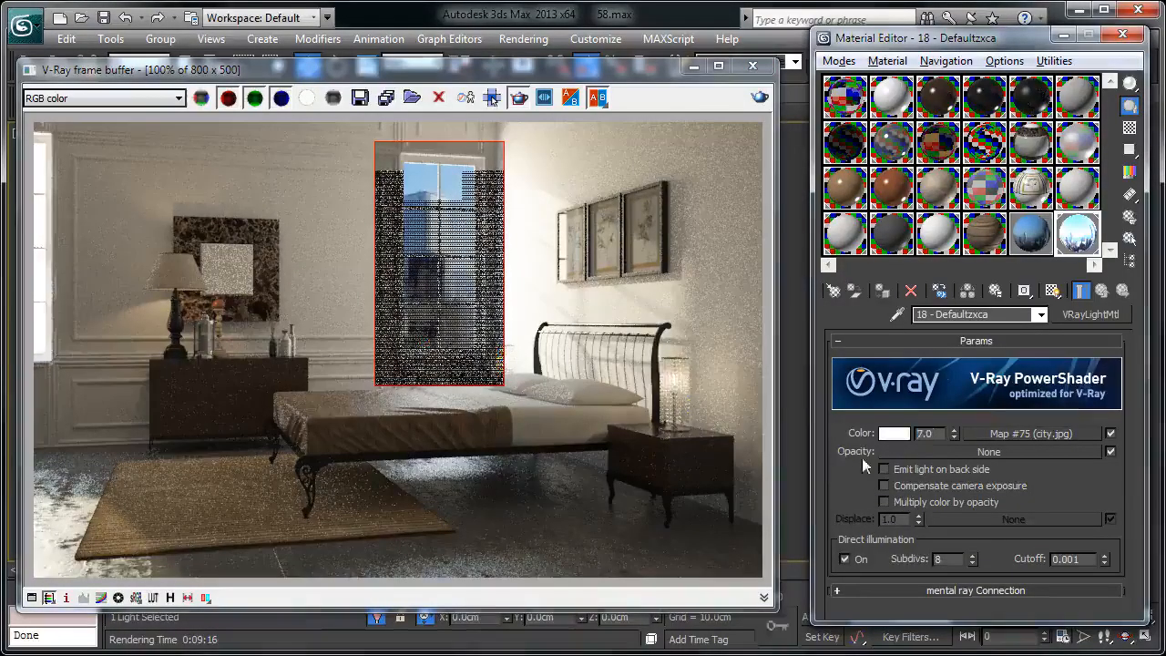
# Replace the light material's city.jpg map with a Color Correction map, keeping the old bitmap as a sub-map
pyautogui.click(1031, 434)
pyautogui.click(1090, 315)
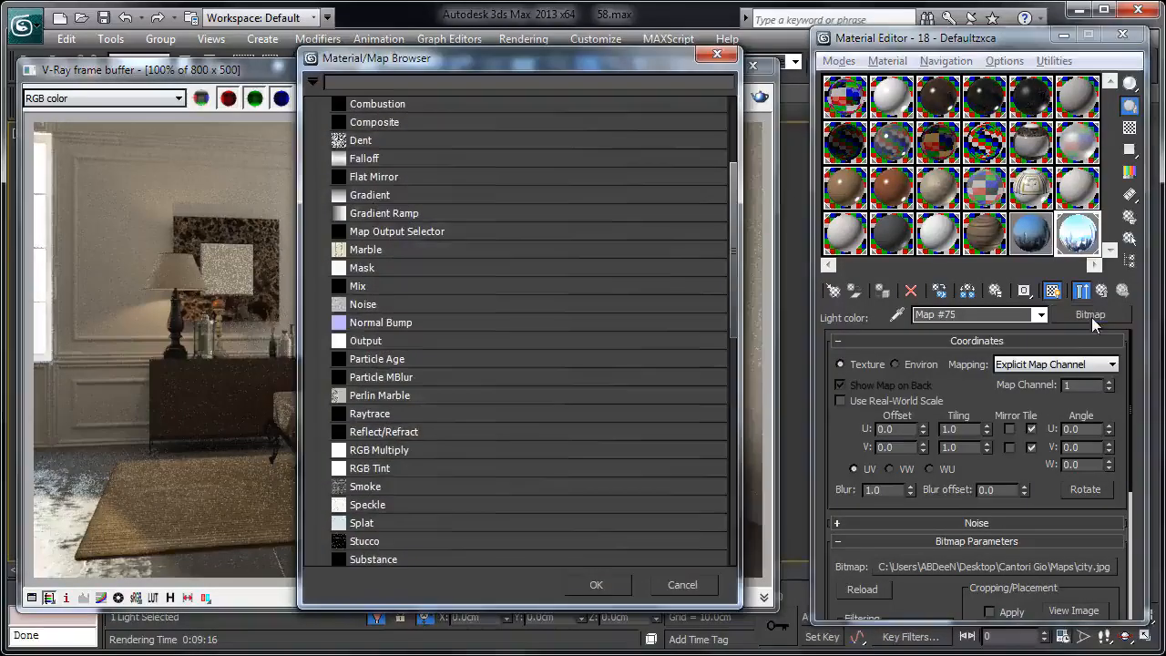
pyautogui.scroll(2, 430, 115)
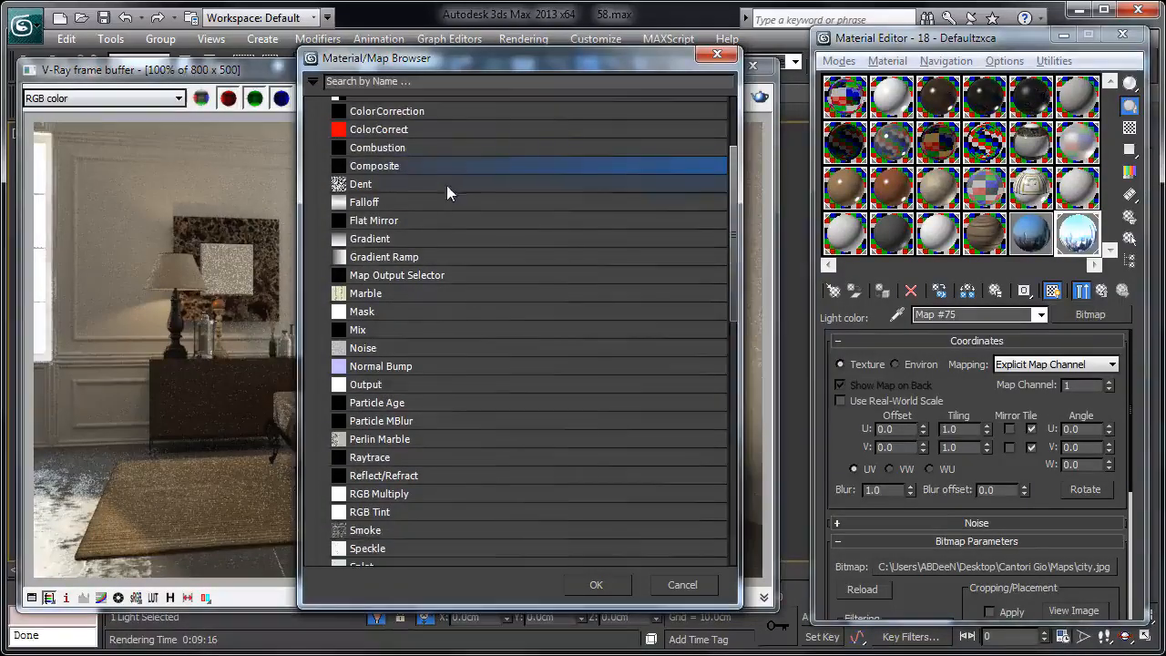
pyautogui.click(432, 111)
pyautogui.doubleClick(433, 111)
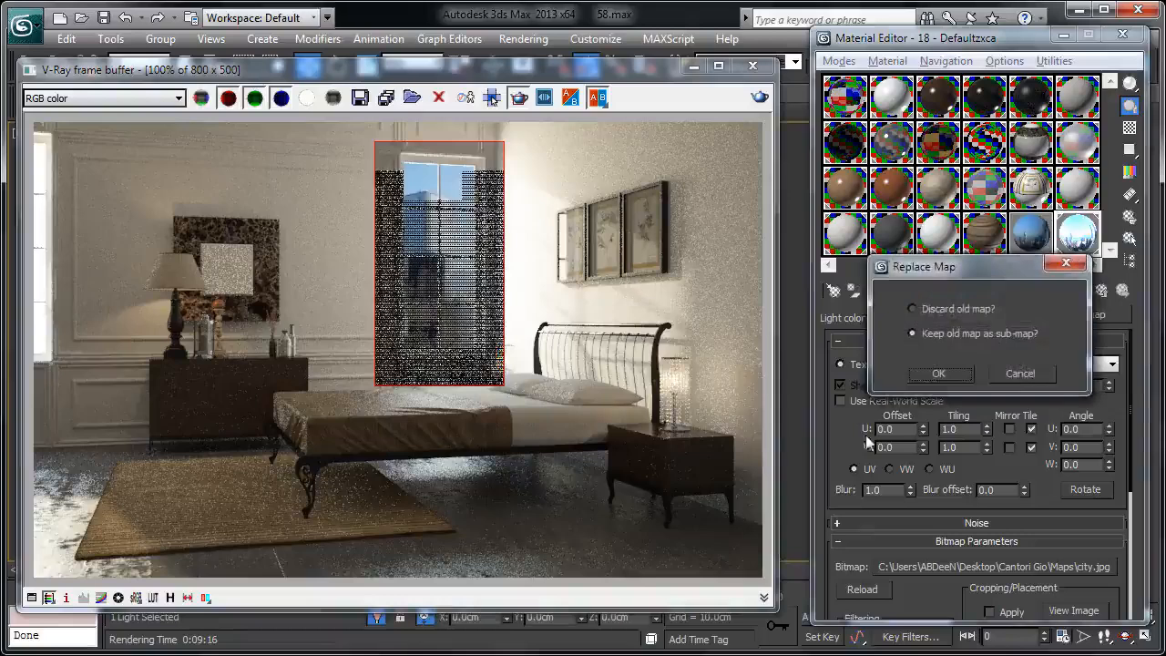
pyautogui.click(942, 374)
# Set the Color Correction map's saturation to -20
pyautogui.scroll(-2, 934, 518)
pyautogui.click(943, 516)
pyautogui.doubleClick(1106, 502)
pyautogui.write('-20')
pyautogui.press('Return')
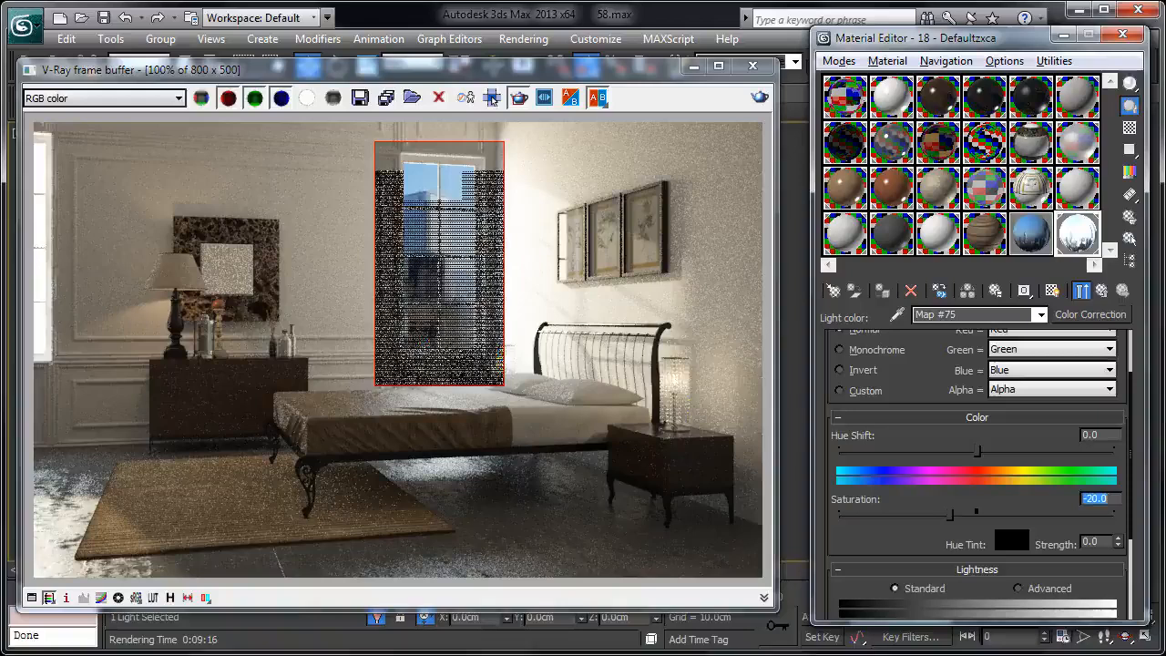
# Return to the light material and test render the window region to judge the backdrop's saturation
pyautogui.click(1101, 289)
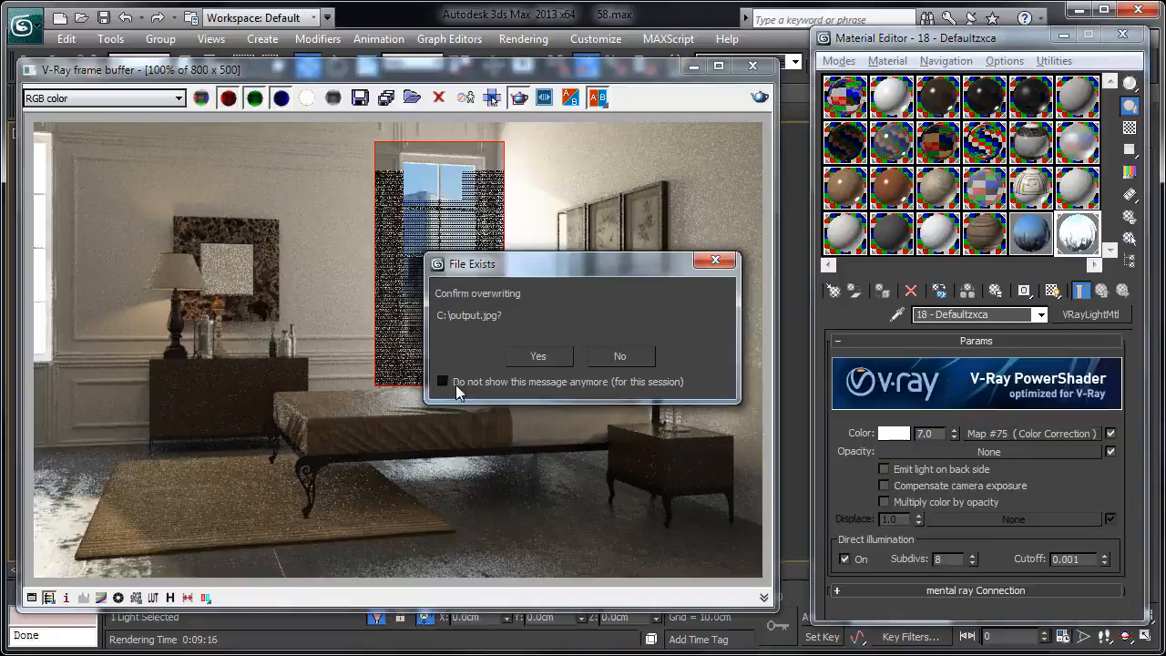
pyautogui.click(548, 355)
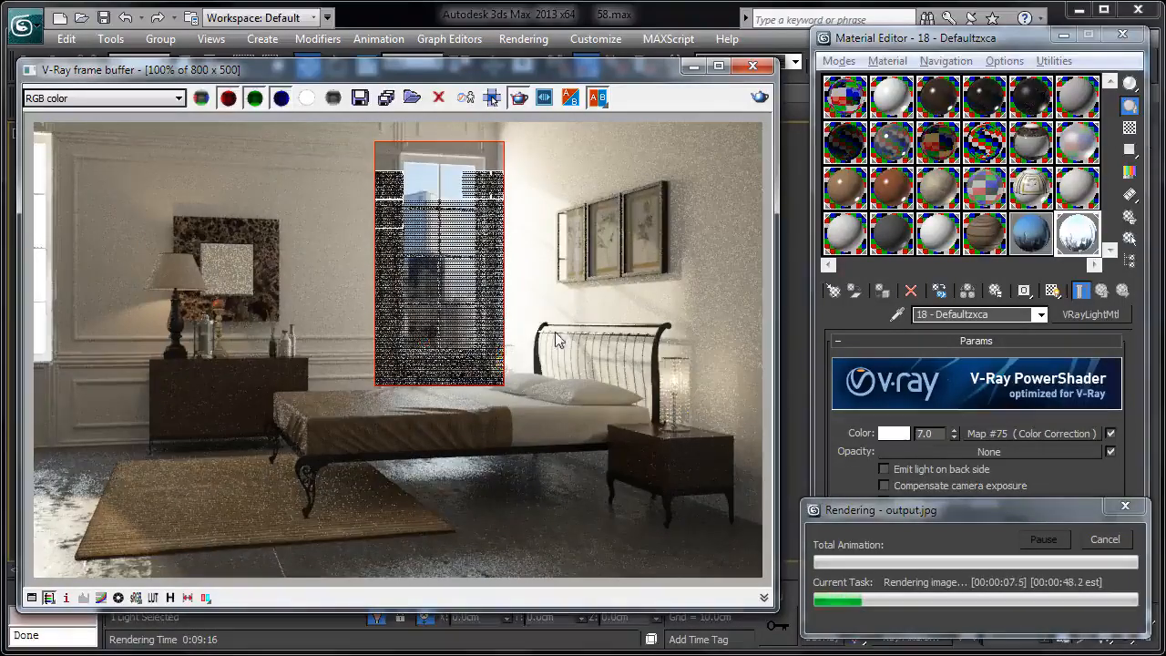
pyautogui.click(1105, 539)
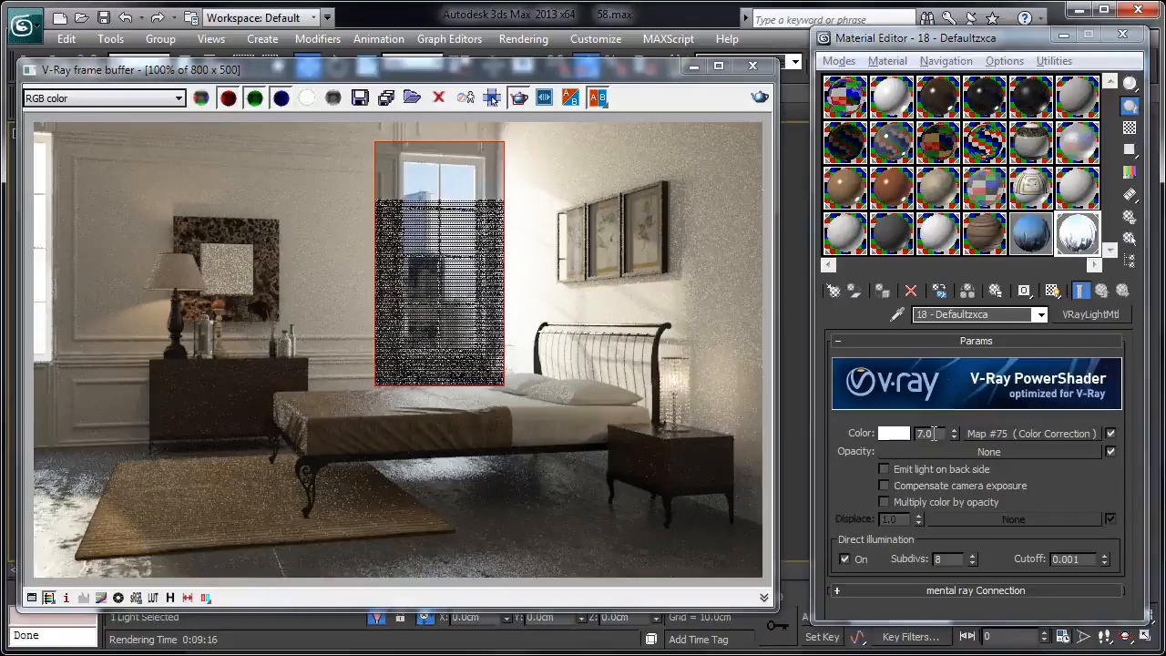
# Switch the Color Correction map's lightness to Advanced and set the RGB gamma/contrast to 2
pyautogui.click(1031, 435)
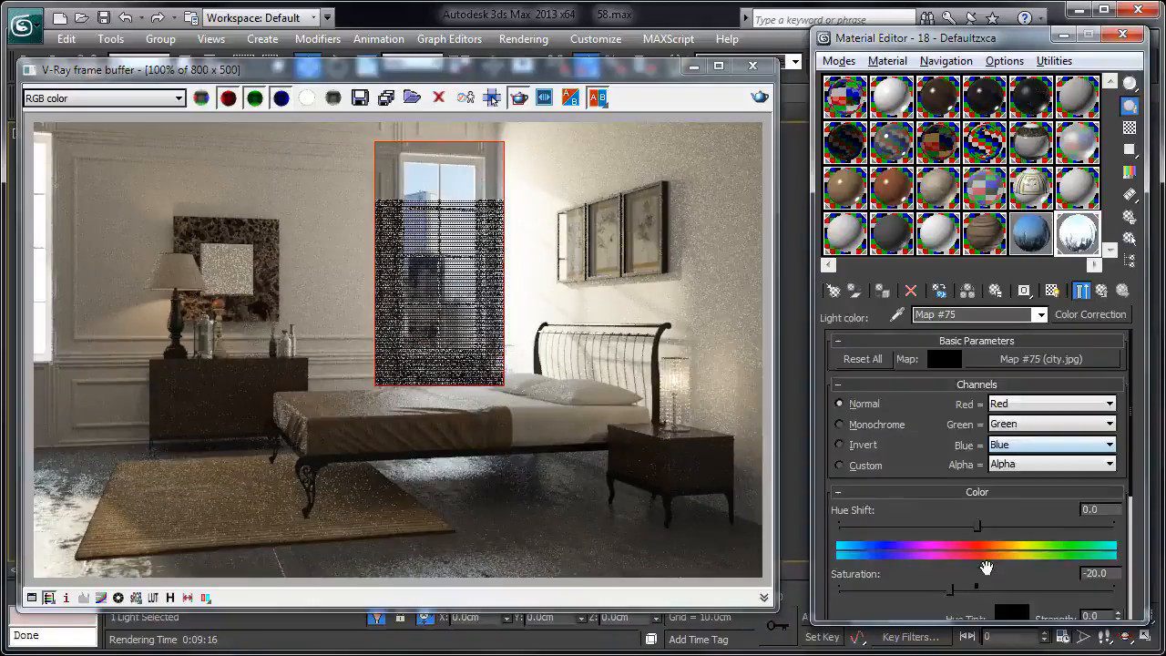
pyautogui.scroll(-3, 987, 567)
pyautogui.click(1048, 452)
pyautogui.moveTo(973, 520); pyautogui.dragTo(919, 520)
pyautogui.write('2')
pyautogui.press('Return')
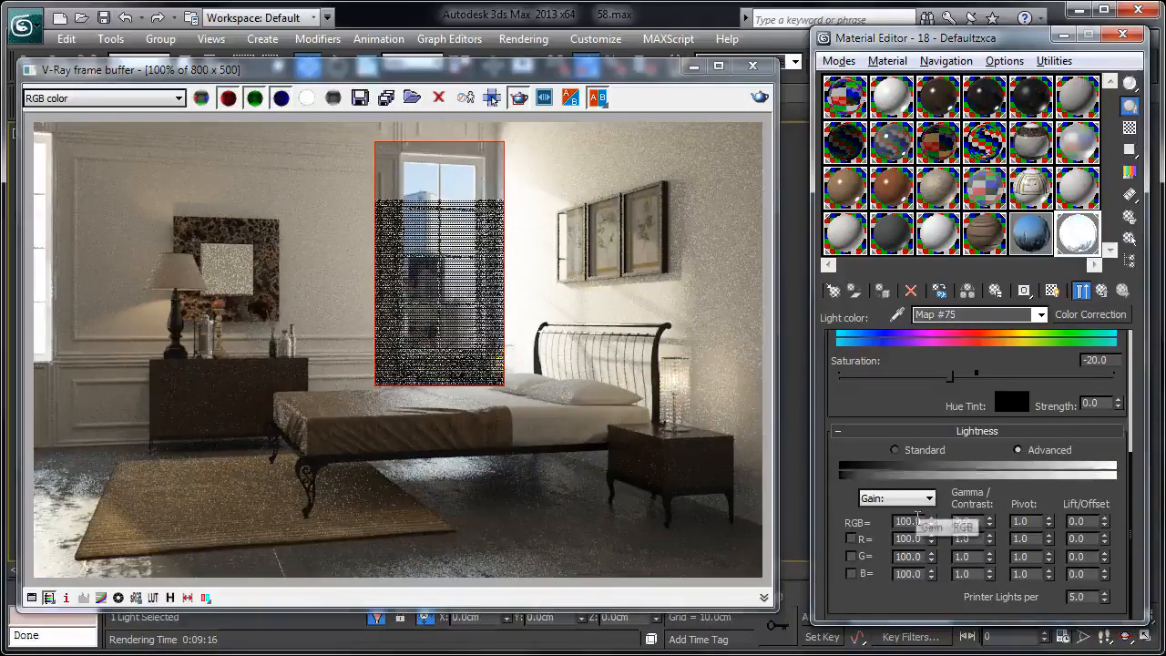
# Set the light material's color multiplier to 5.0 and test render the window region again
pyautogui.click(1101, 290)
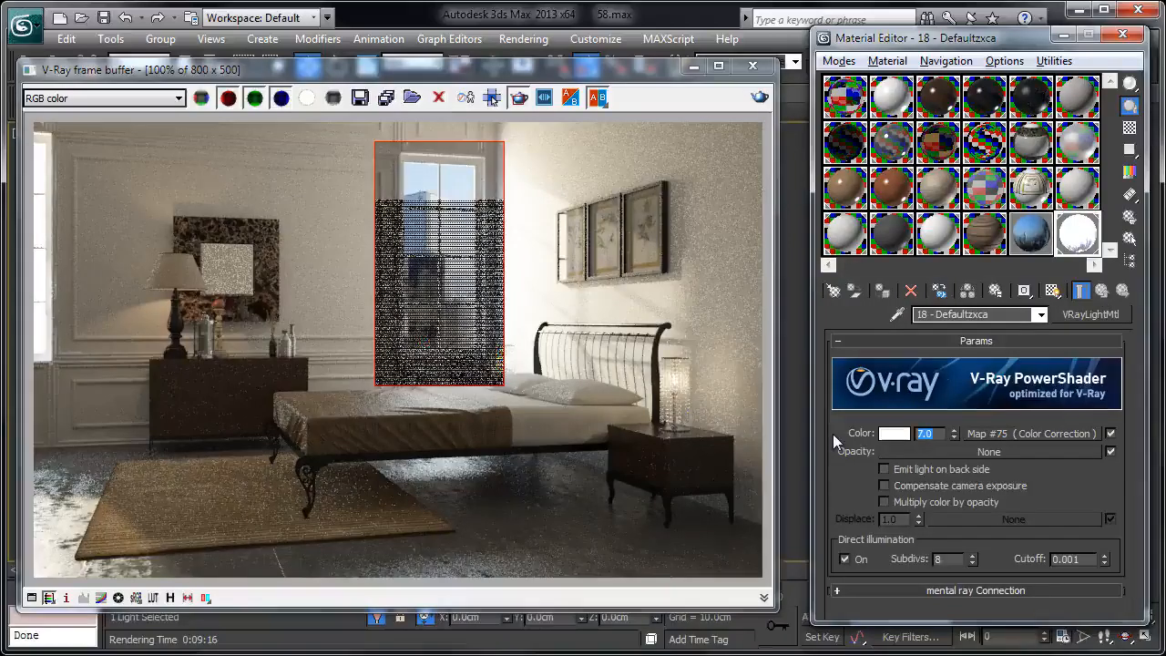
pyautogui.write('5')
pyautogui.press('Return')
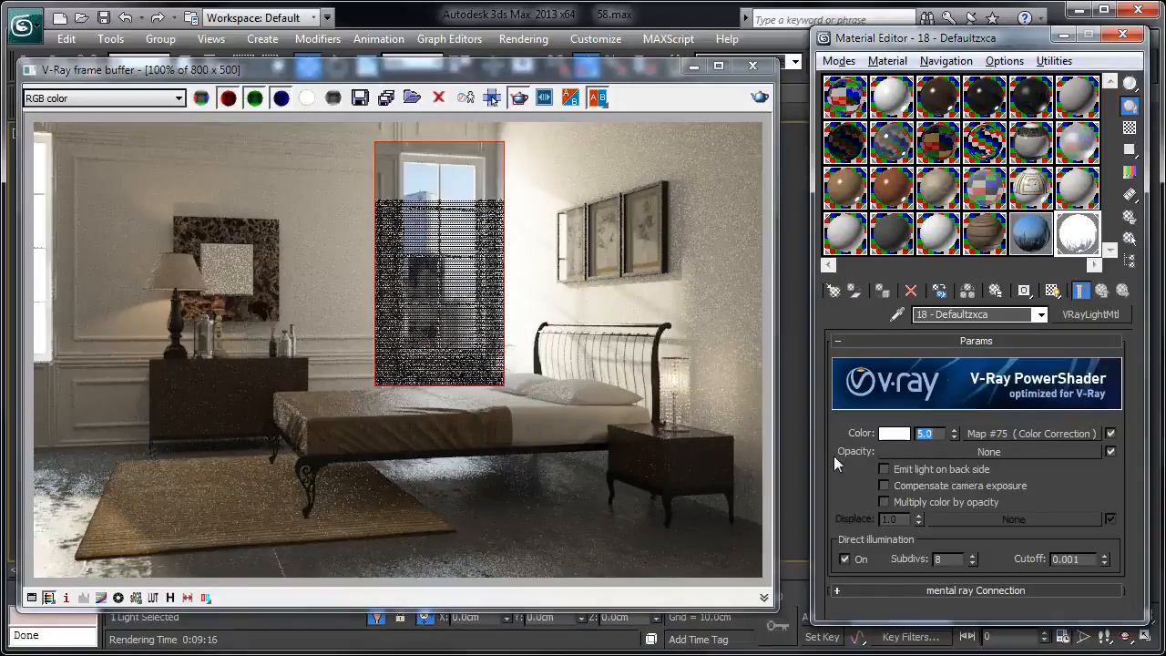
pyautogui.hotkey('shift', 'q')
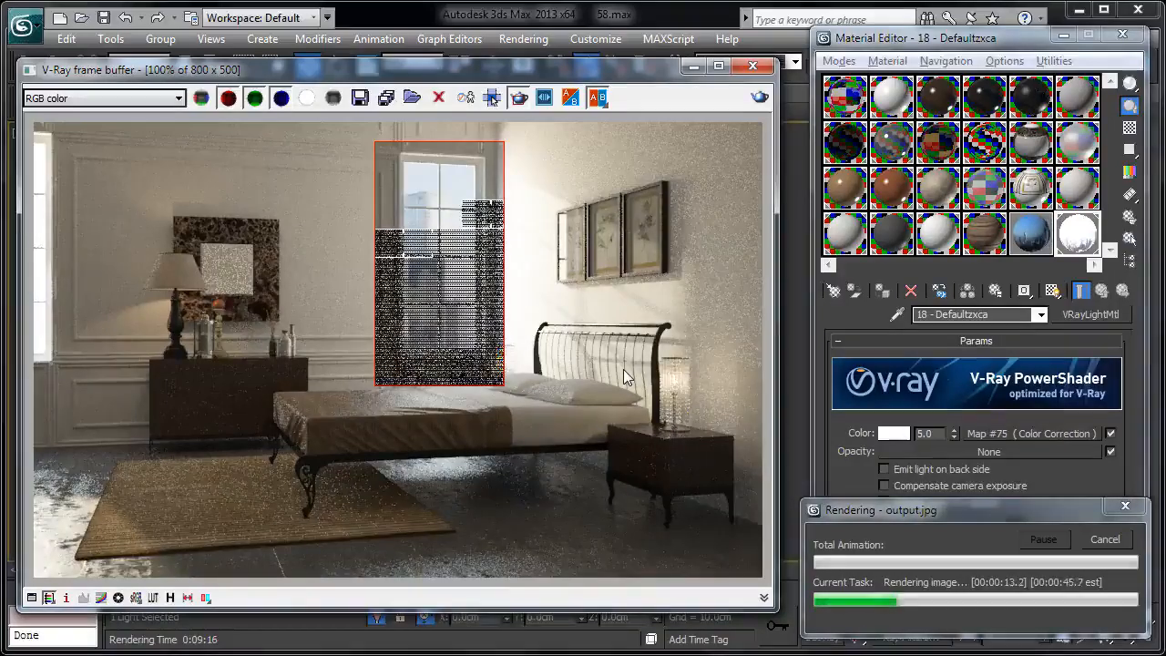
pyautogui.click(1106, 539)
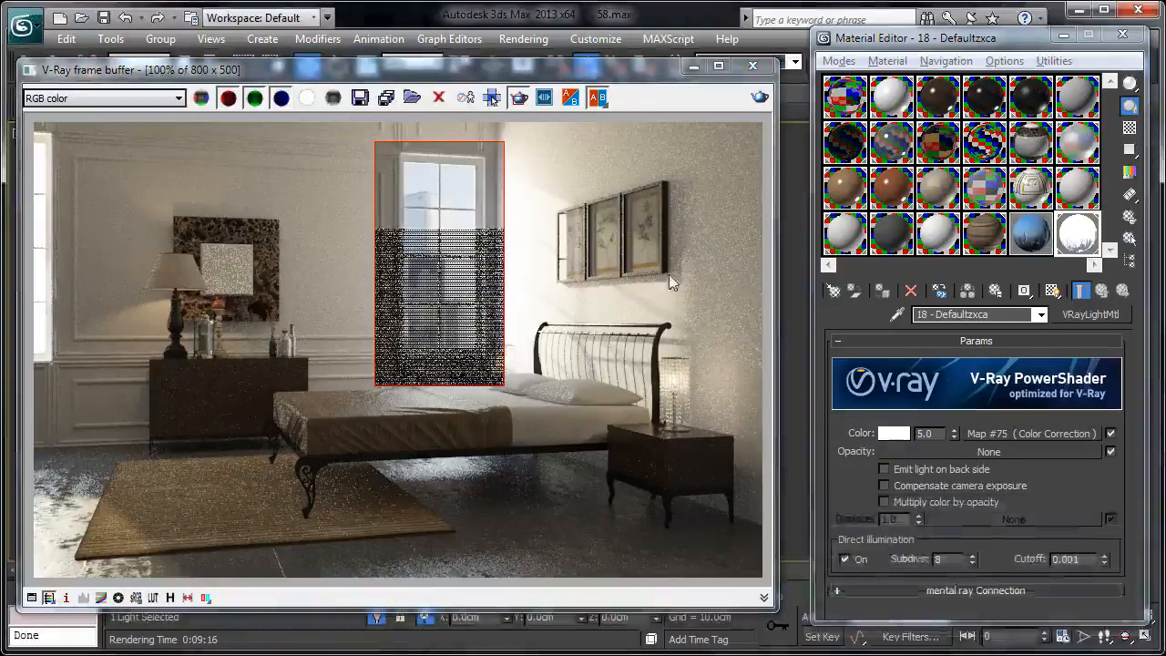
# Turn off region rendering in the frame buffer and save the scene
pyautogui.click(523, 98)
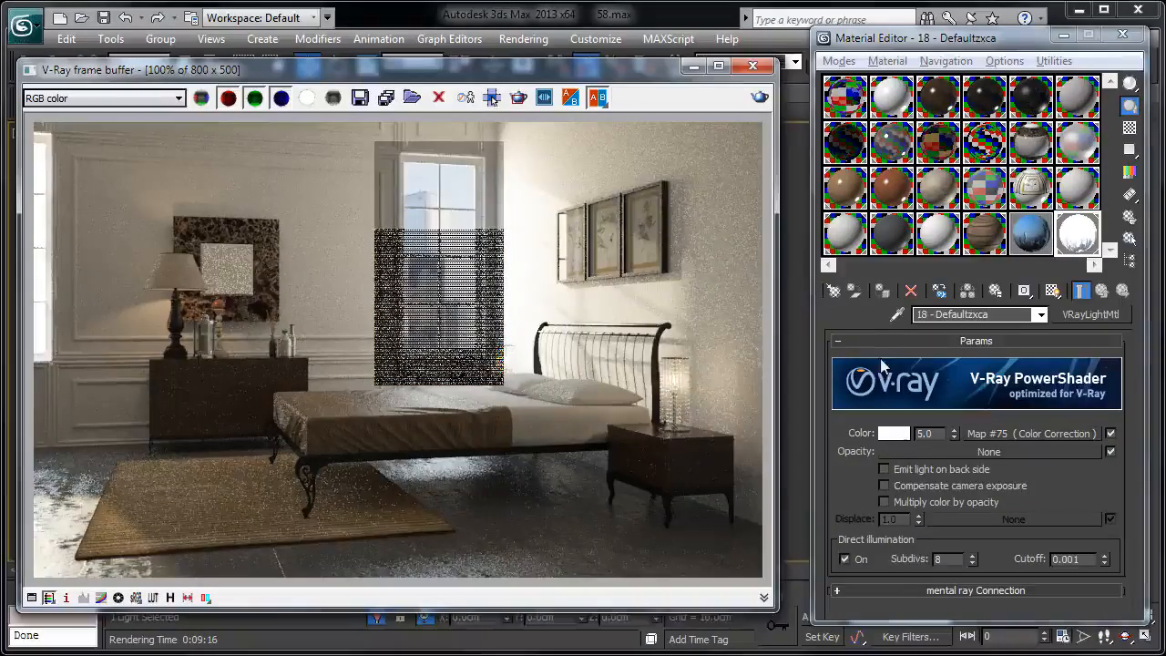
pyautogui.click(1123, 34)
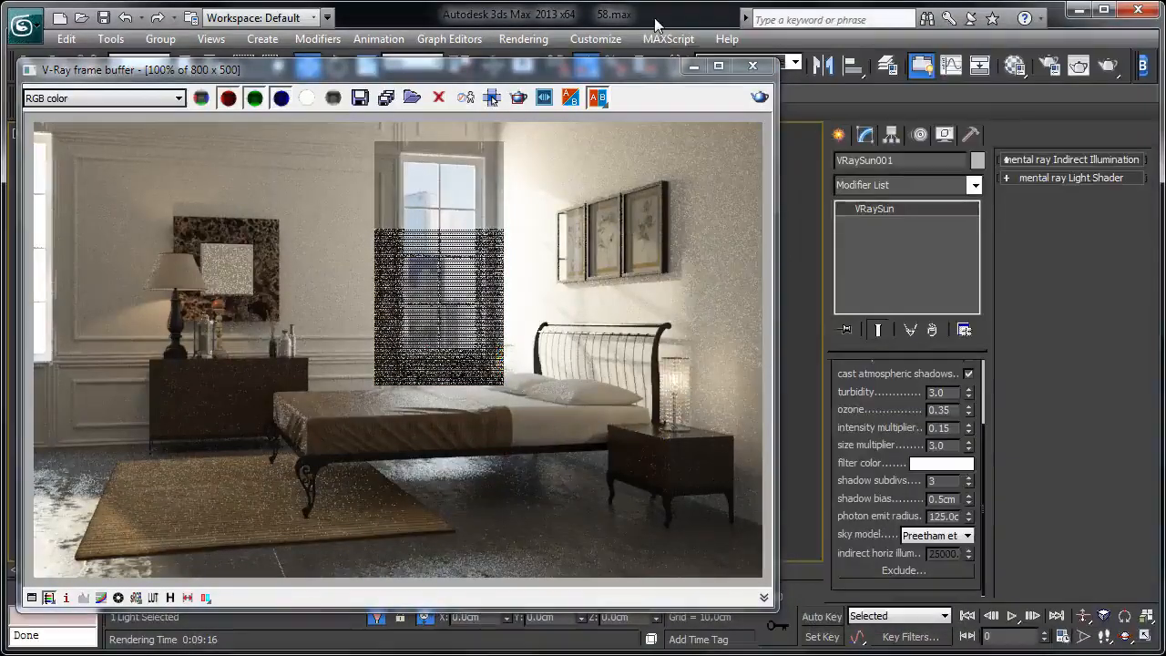
pyautogui.hotkey('ctrl', 's')
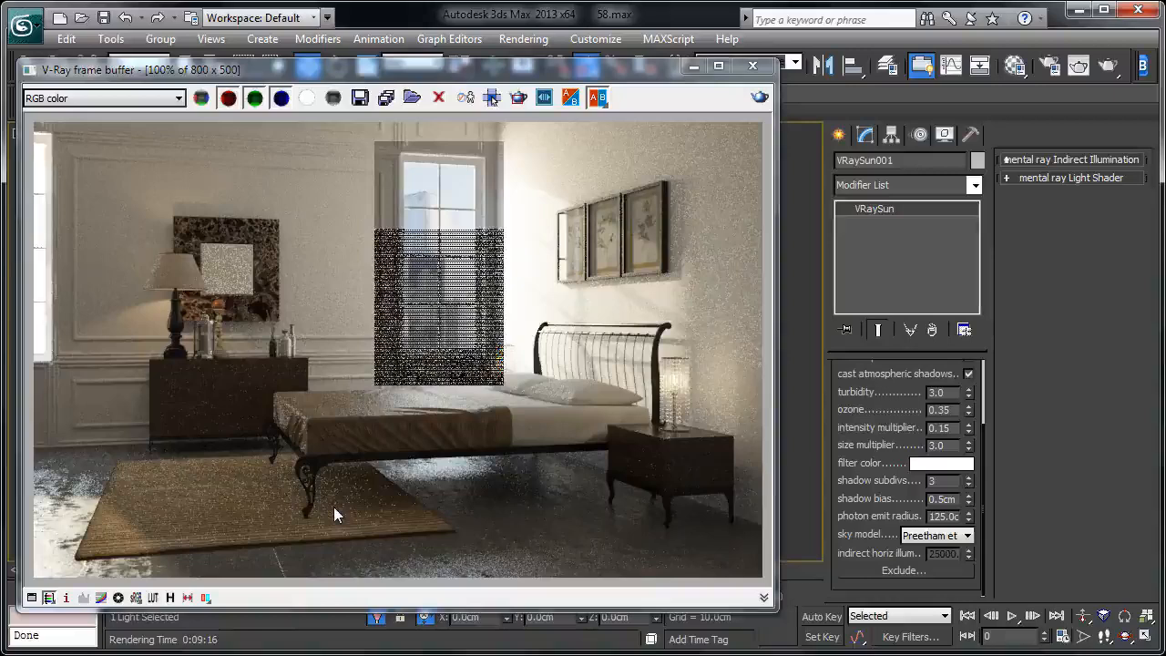
pyautogui.scroll(1, 308, 534)
pyautogui.scroll(-1, 381, 498)
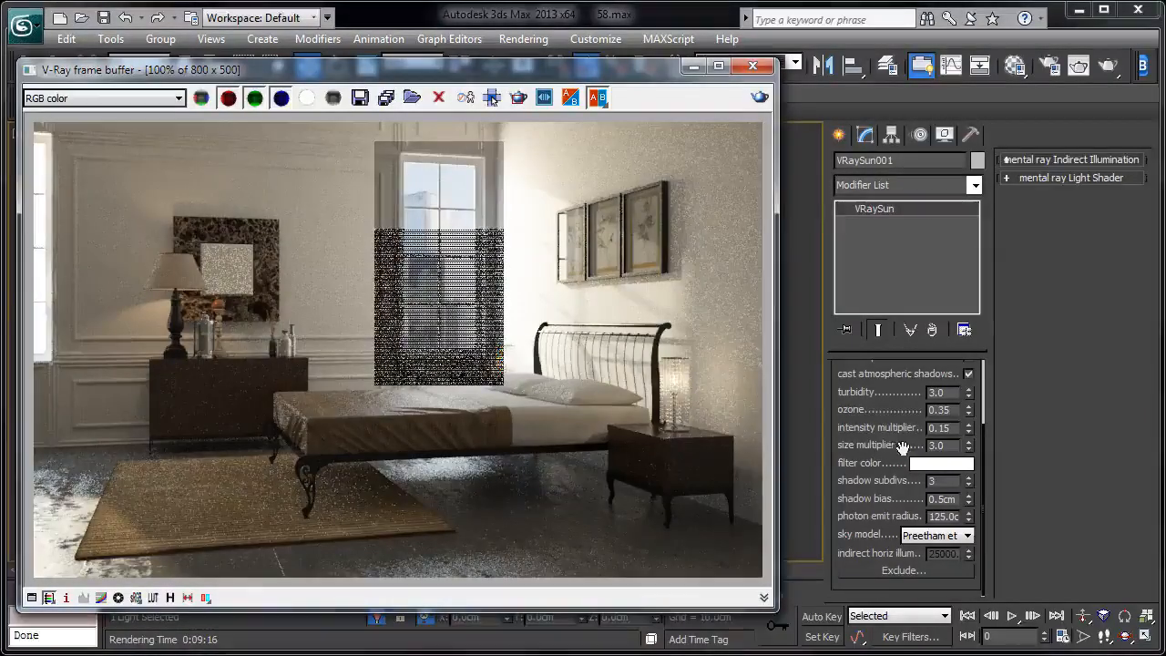
# Sample the rug's material from the viewport into a material slot and open its diffuse bitmap with an enlarged preview
pyautogui.press('m')
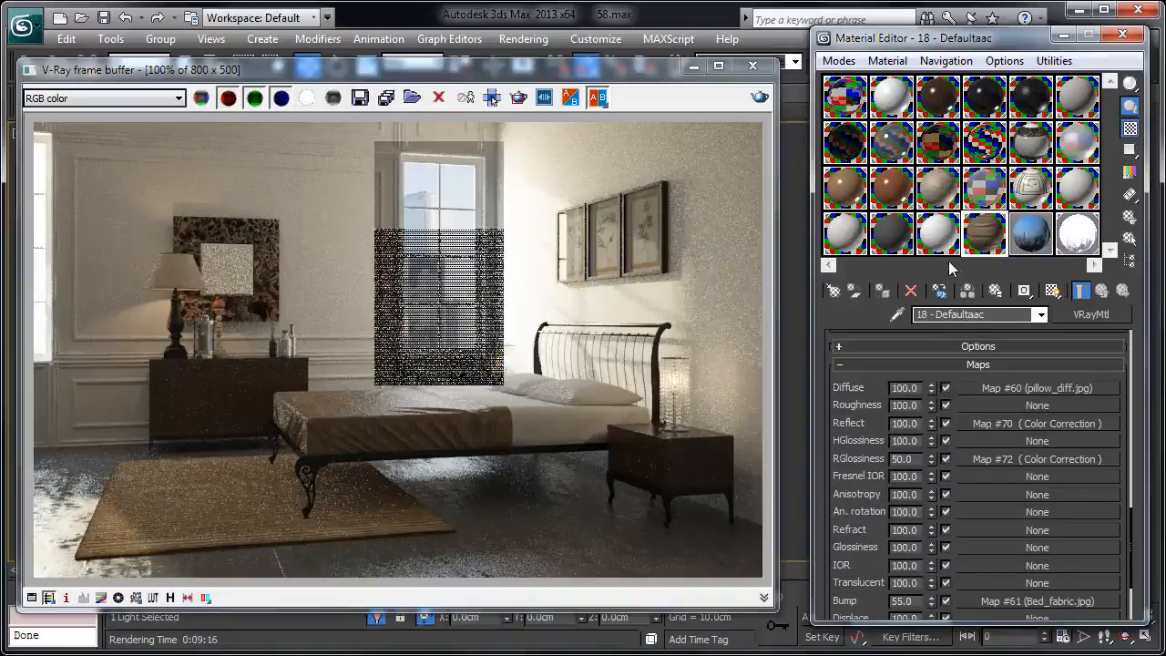
pyautogui.click(693, 68)
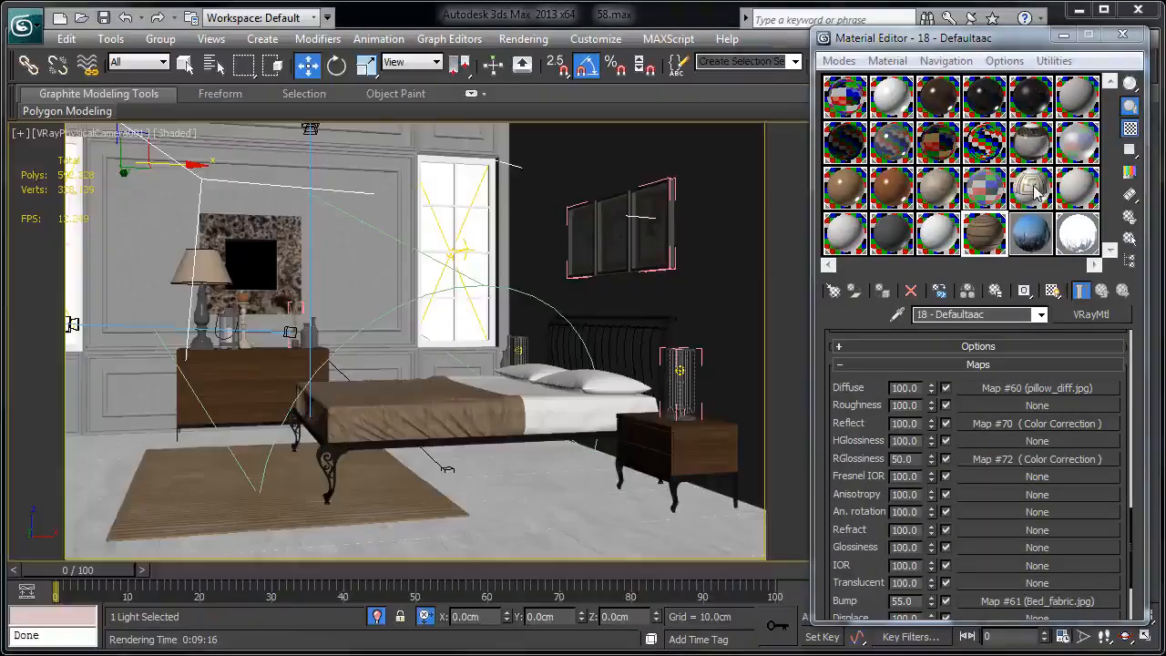
pyautogui.click(1033, 233)
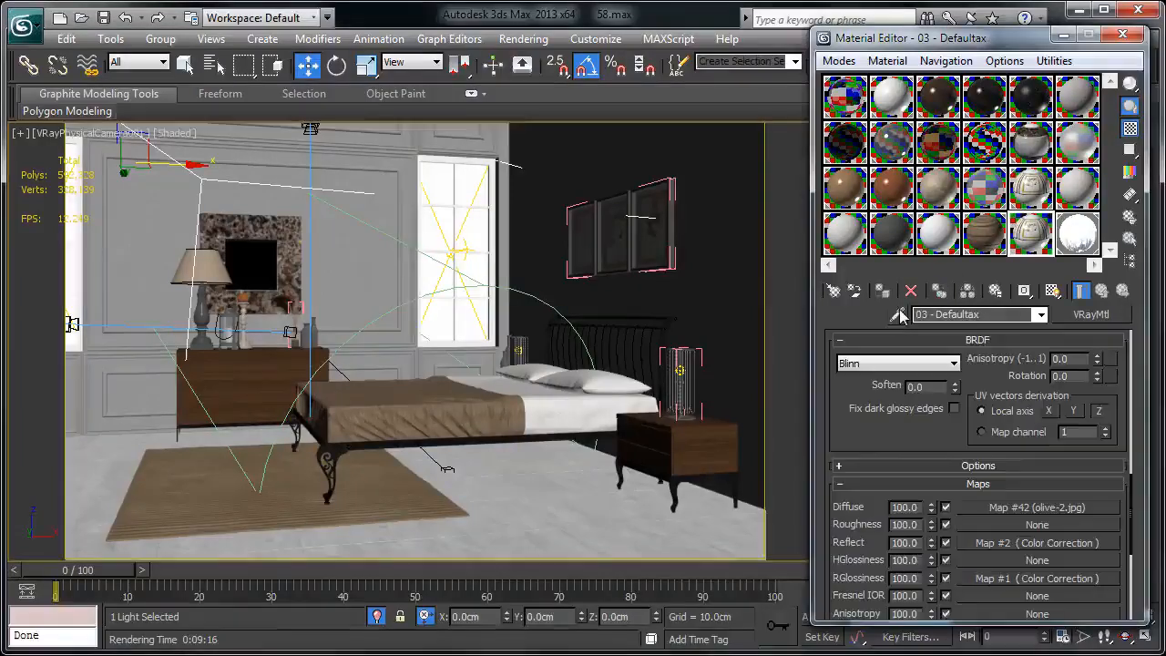
pyautogui.click(899, 313)
pyautogui.click(245, 496)
pyautogui.doubleClick(1034, 246)
pyautogui.moveTo(845, 397); pyautogui.dragTo(845, 483)
pyautogui.click(1078, 502)
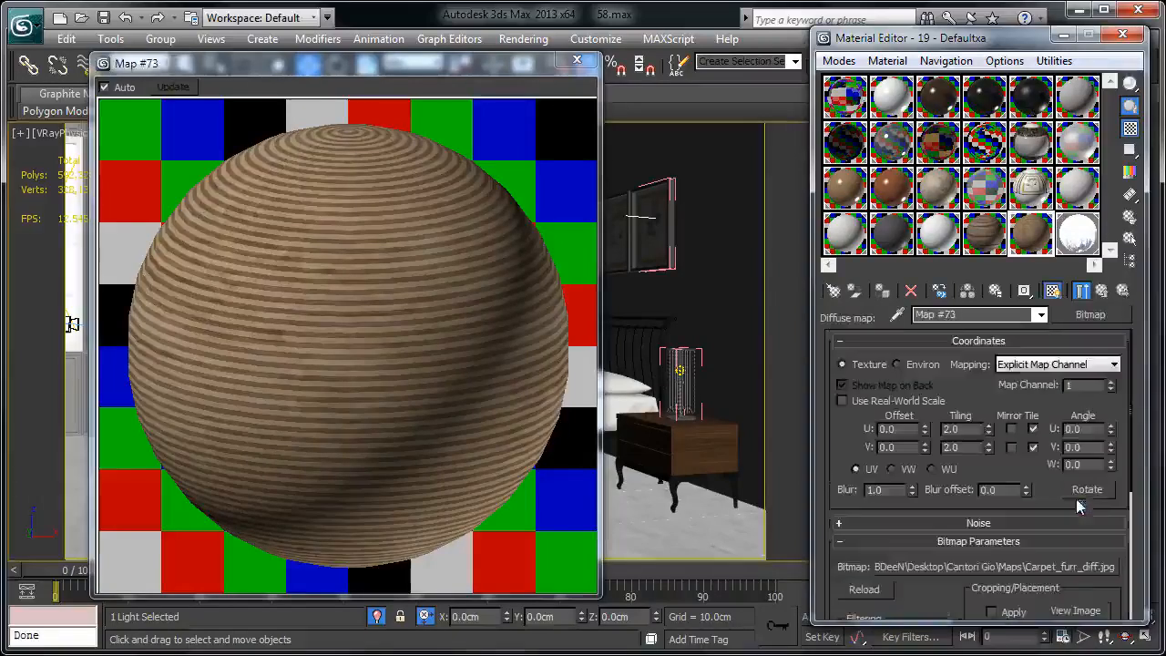
# Wrap the rug's Carpet_furr_diff.jpg bitmap in a Color Correction map and set its advanced RGB gamma/contrast to 1.5
pyautogui.click(1093, 316)
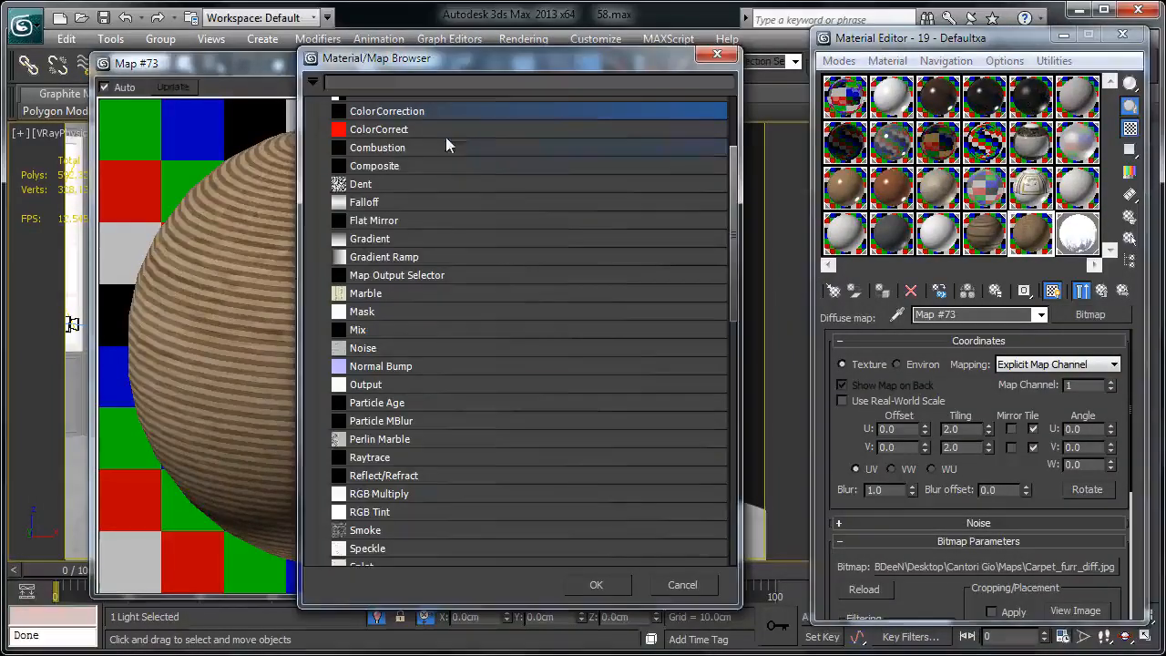
pyautogui.doubleClick(442, 111)
pyautogui.click(925, 370)
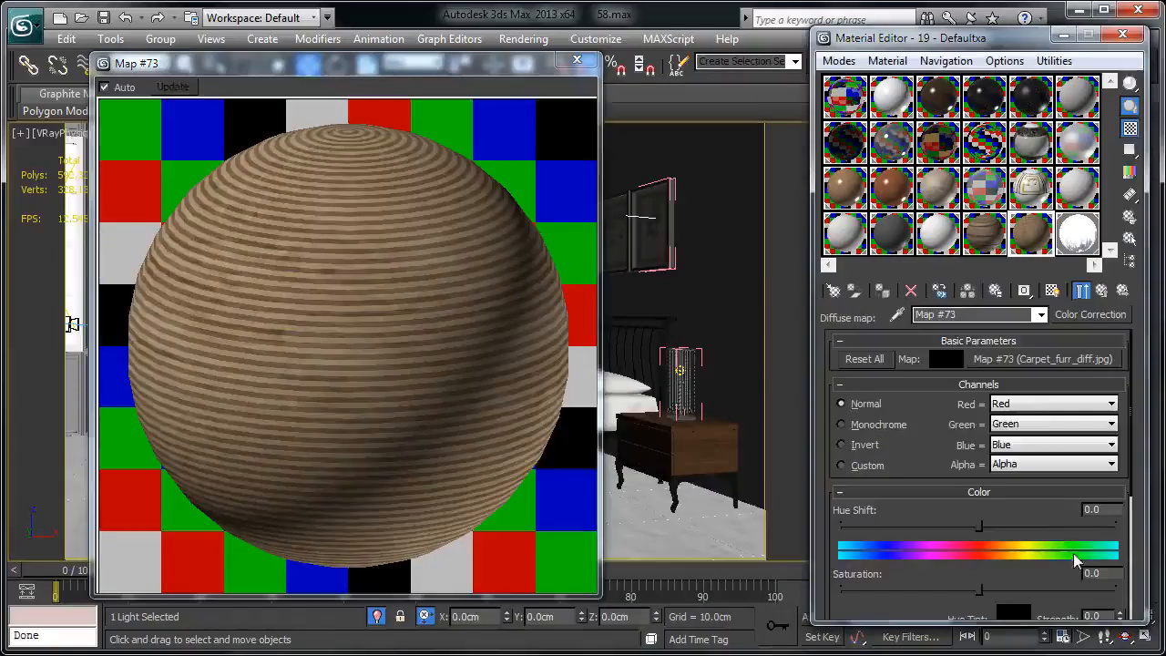
pyautogui.scroll(-3, 1058, 509)
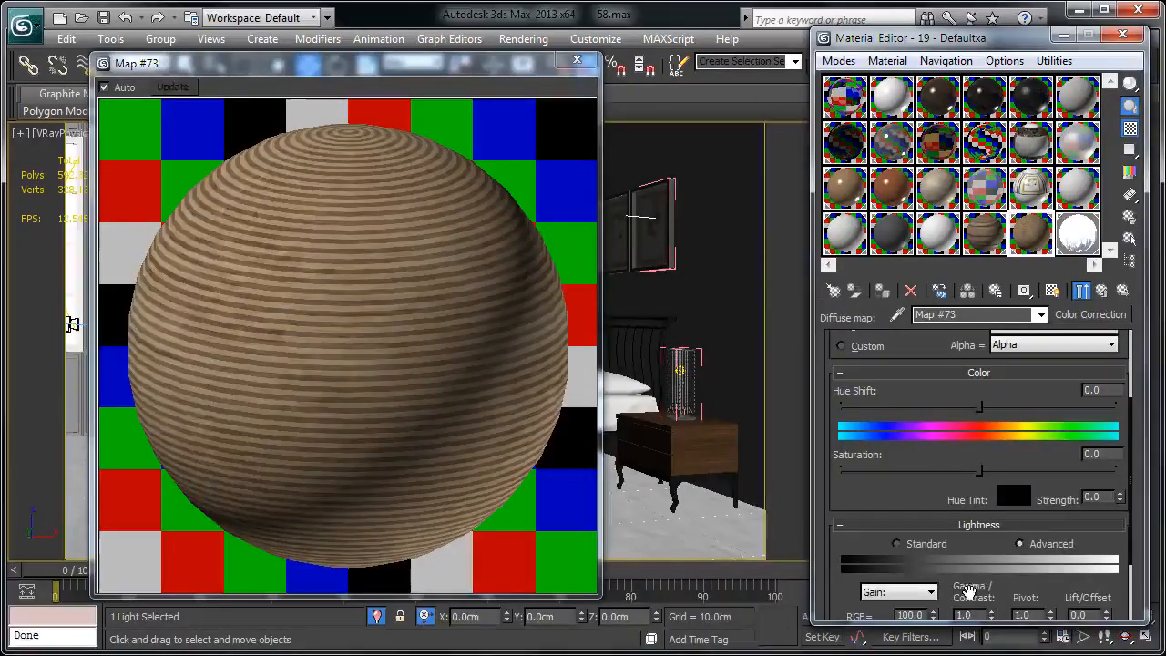
pyautogui.moveTo(980, 615); pyautogui.dragTo(934, 618)
pyautogui.write('1')
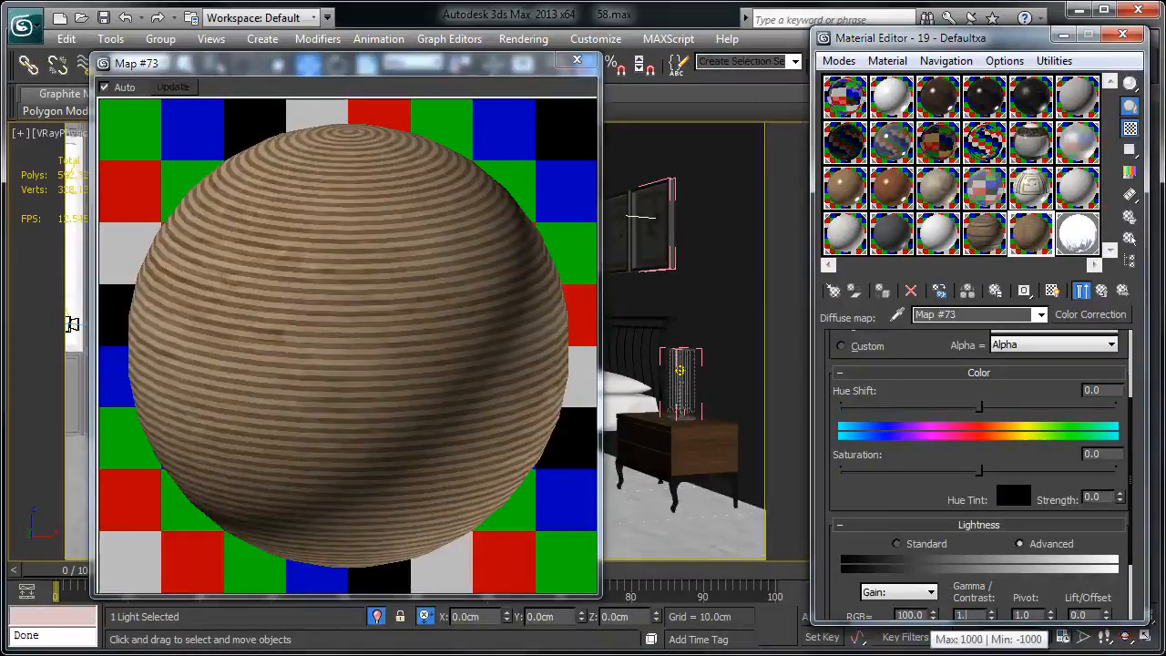
pyautogui.write('.5')
pyautogui.press('Return')
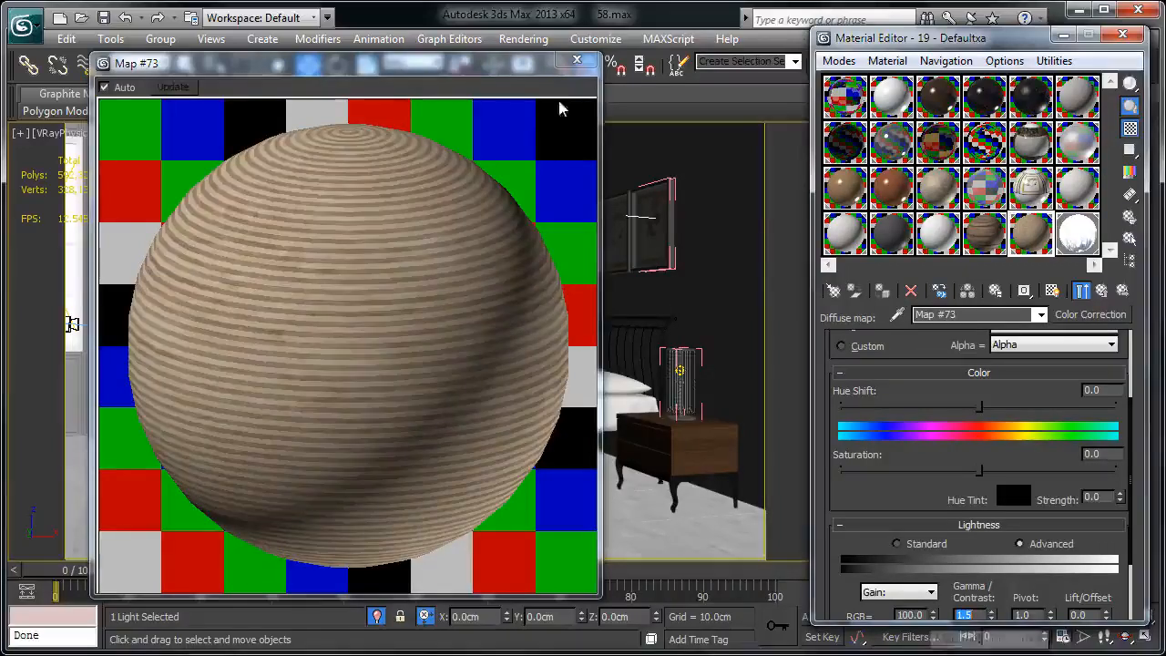
# Close the material preview and editor, save the scene and check the full-view test render
pyautogui.click(576, 59)
pyautogui.click(1122, 33)
pyautogui.hotkey('ctrl', 's')
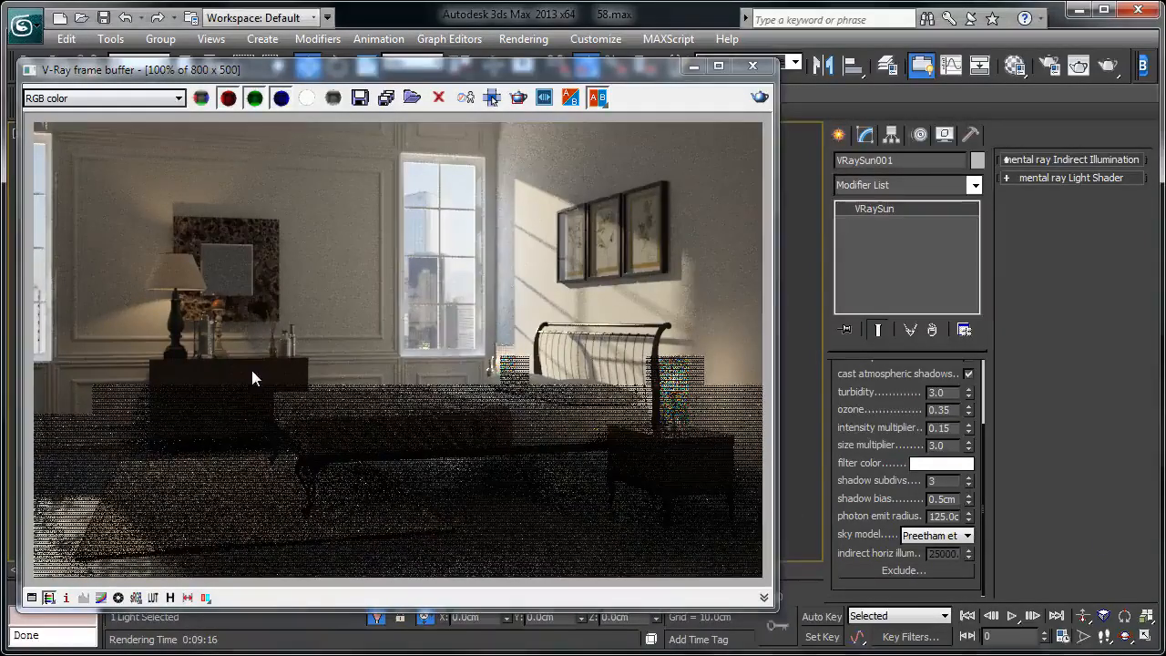
pyautogui.scroll(1, 251, 370)
pyautogui.scroll(-1, 251, 370)
# Set the RGB gamma/contrast to 0.5 in the Color Correction map on the dark wood material's diffuse
pyautogui.press('m')
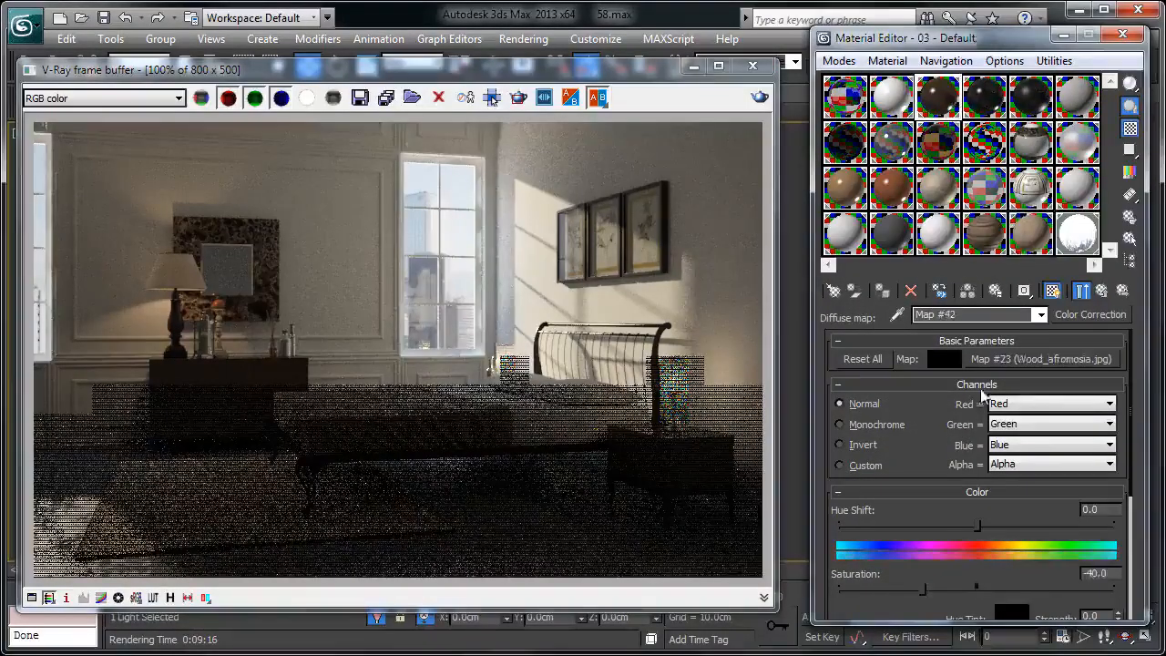
pyautogui.click(1104, 290)
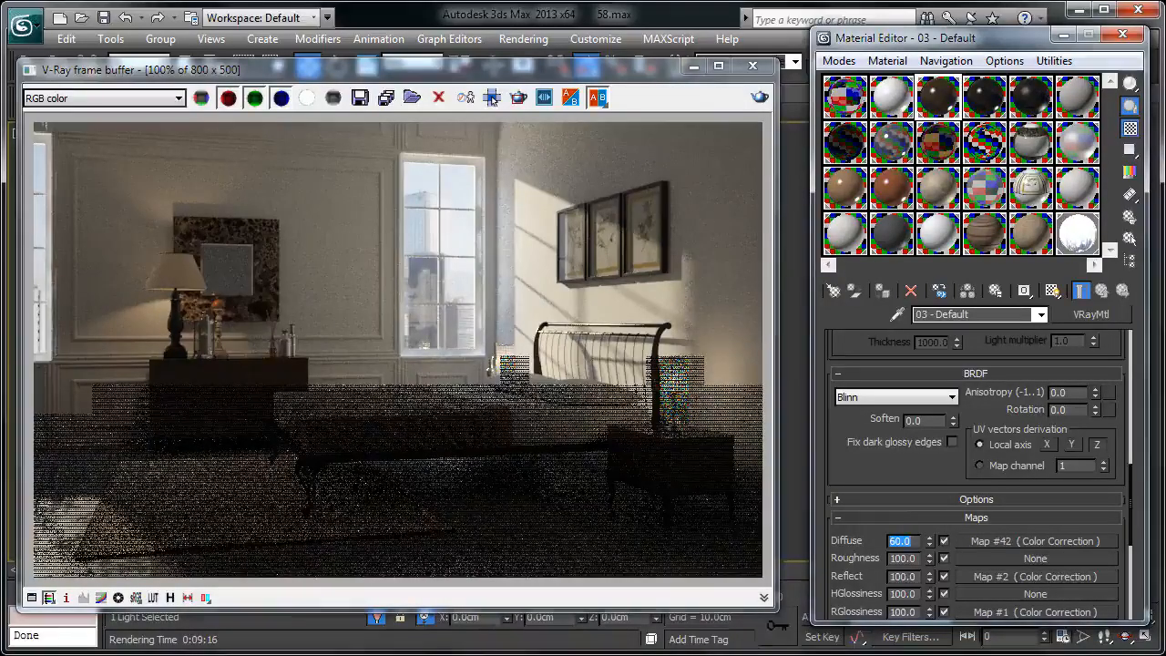
pyautogui.click(983, 540)
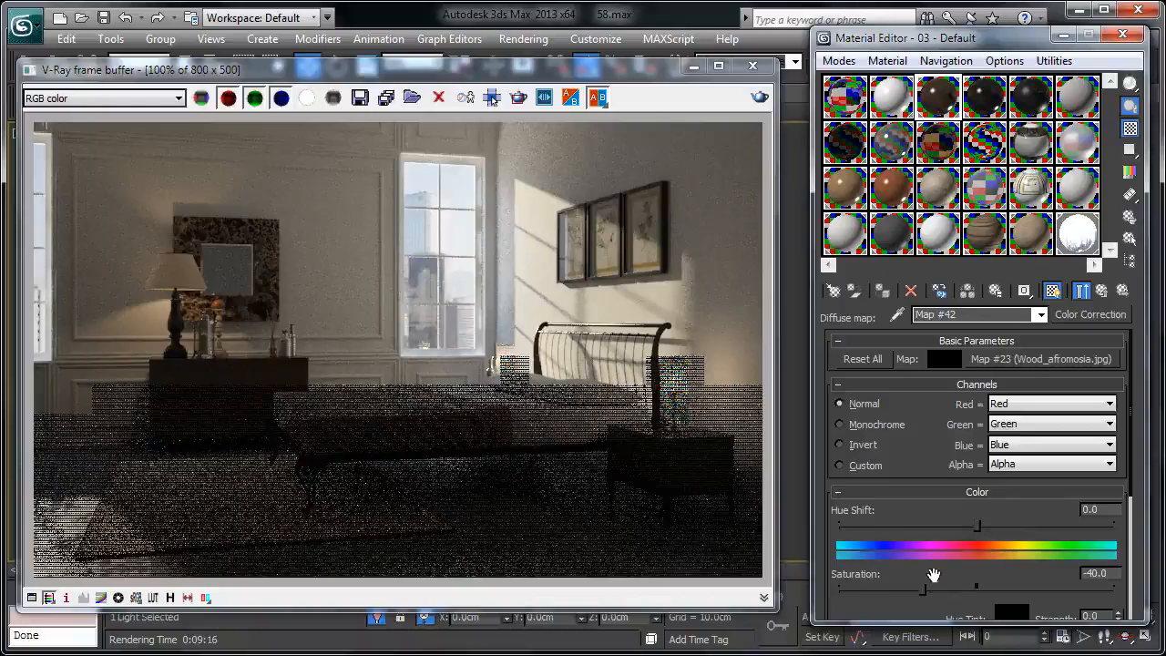
pyautogui.scroll(-5, 983, 537)
pyautogui.doubleClick(968, 521)
pyautogui.write('0.4')
pyautogui.press('BackSpace')
pyautogui.write('5')
pyautogui.press('Return')
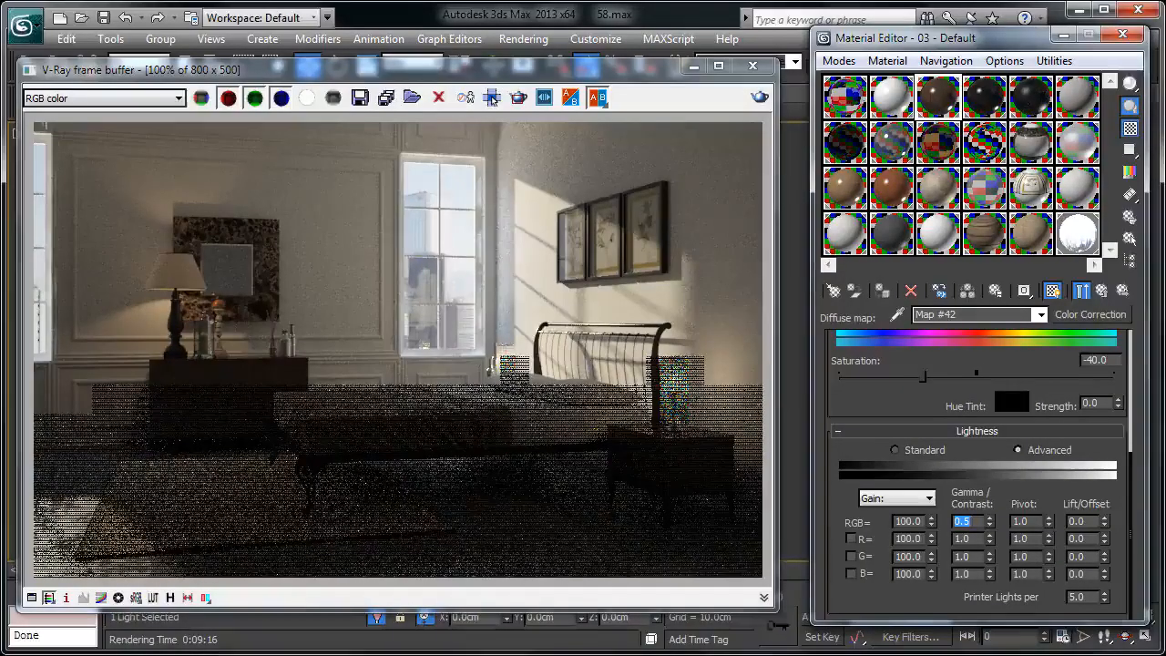
# Set the wood material's diffuse map amount to 70 and check its enlarged preview
pyautogui.click(1102, 290)
pyautogui.doubleClick(902, 540)
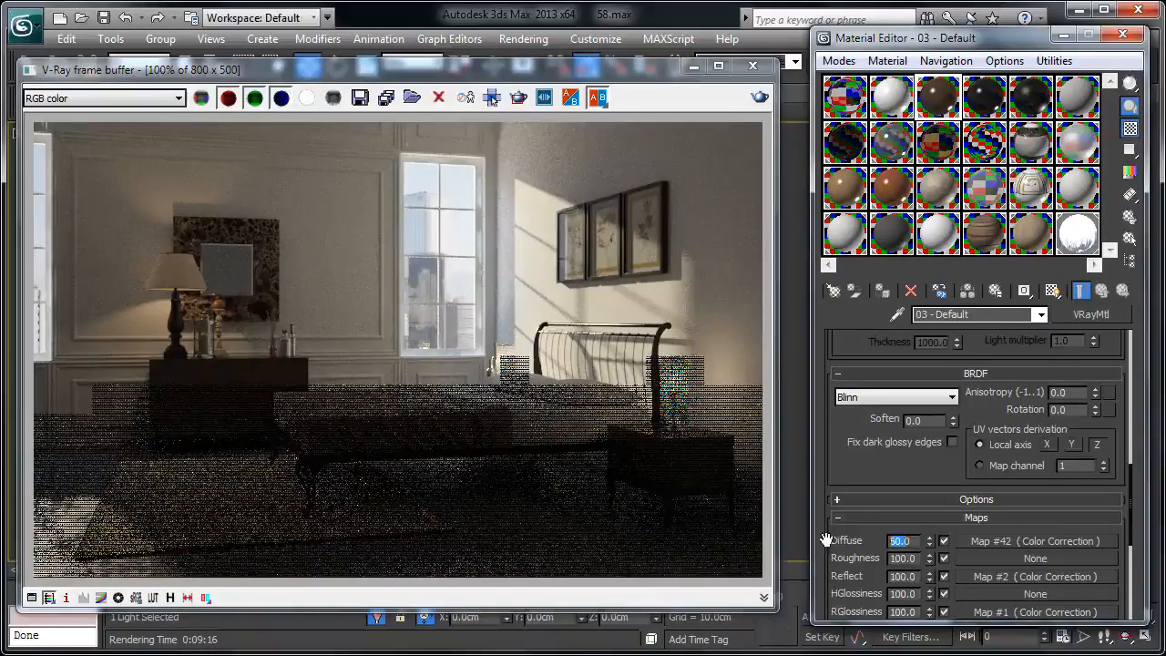
pyautogui.write('70')
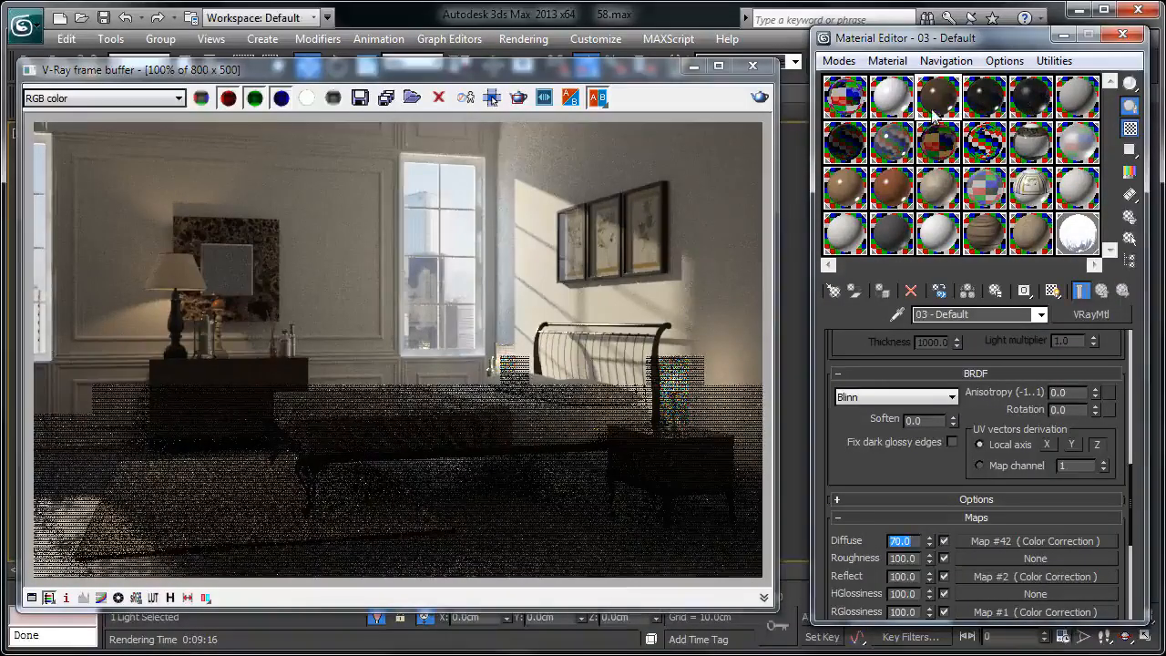
pyautogui.doubleClick(938, 102)
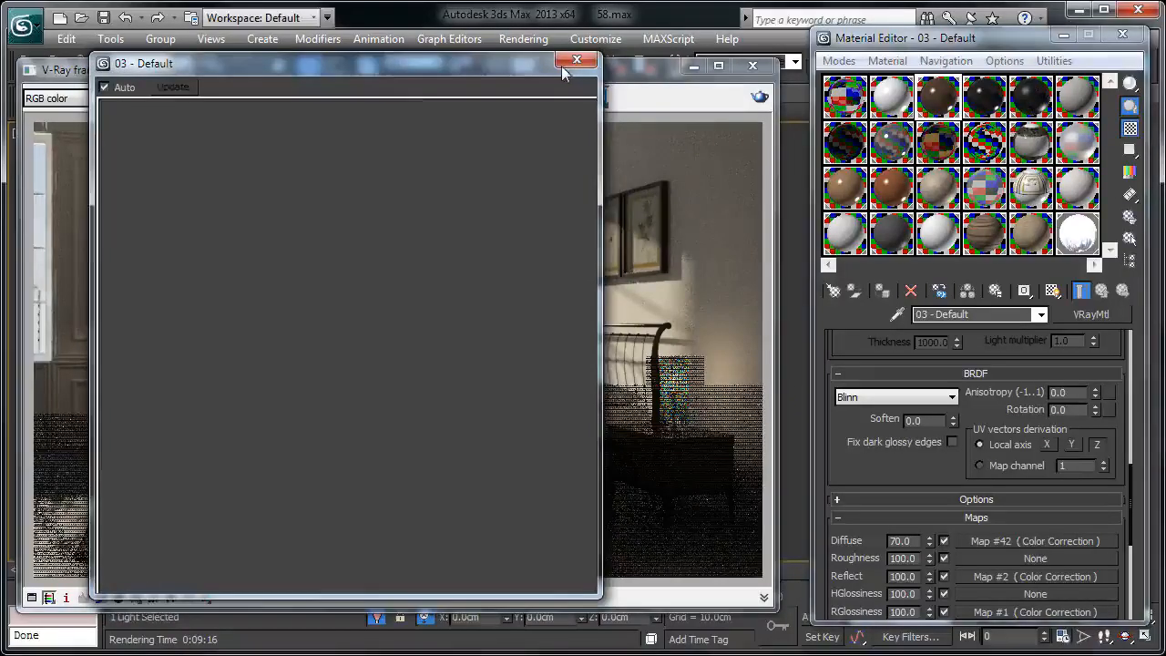
pyautogui.click(574, 64)
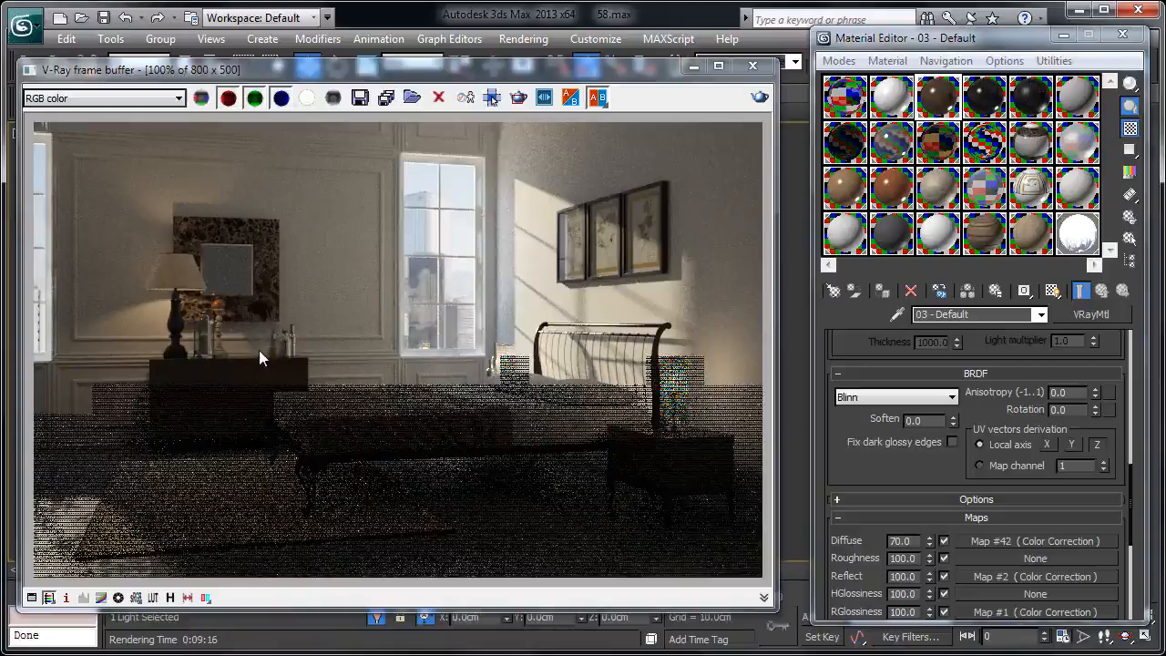
# Lighten the amber glass material's refraction color to saturation 97 and value 199
pyautogui.scroll(3, 258, 349)
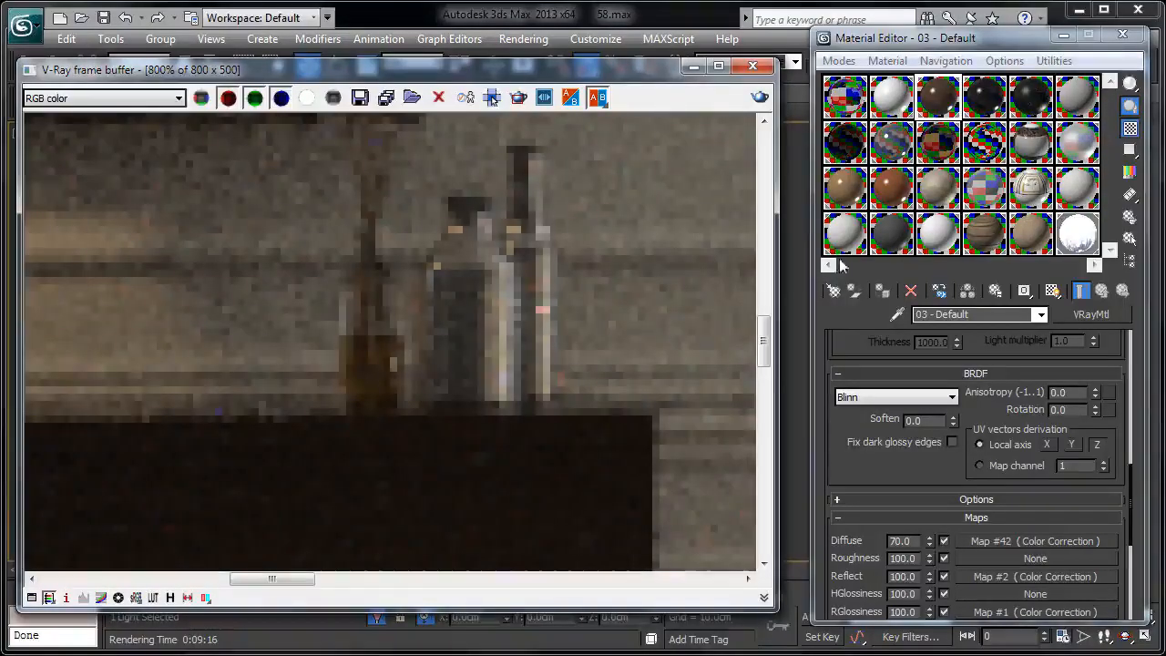
pyautogui.click(947, 156)
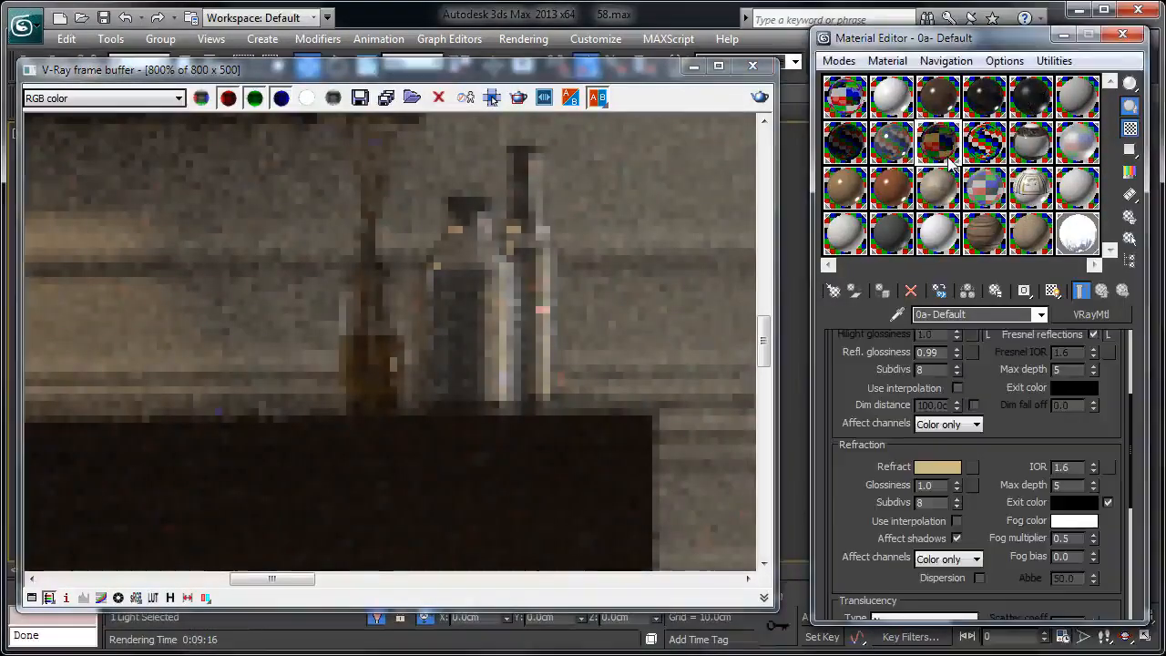
pyautogui.click(937, 467)
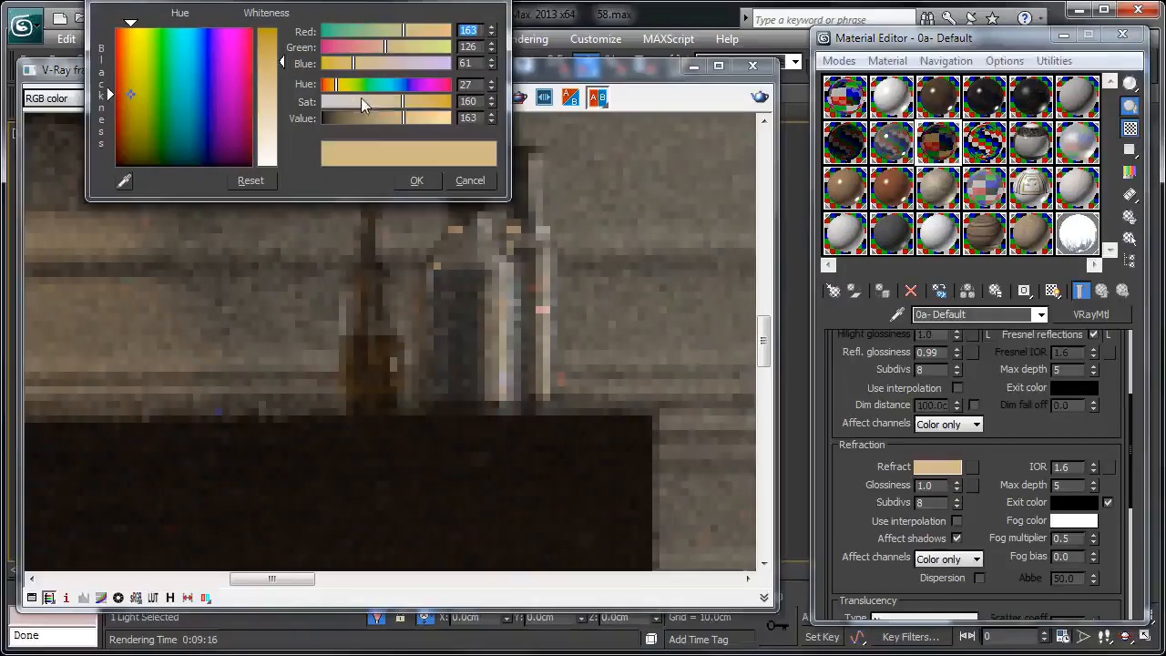
pyautogui.click(359, 99)
pyautogui.click(422, 119)
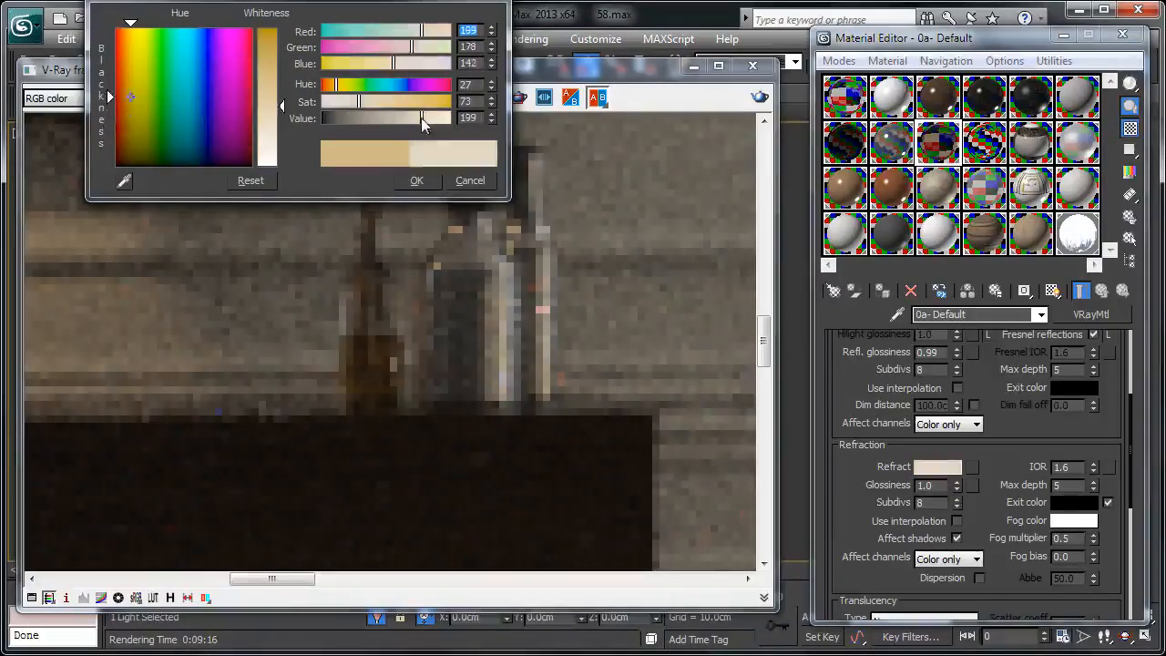
pyautogui.click(371, 102)
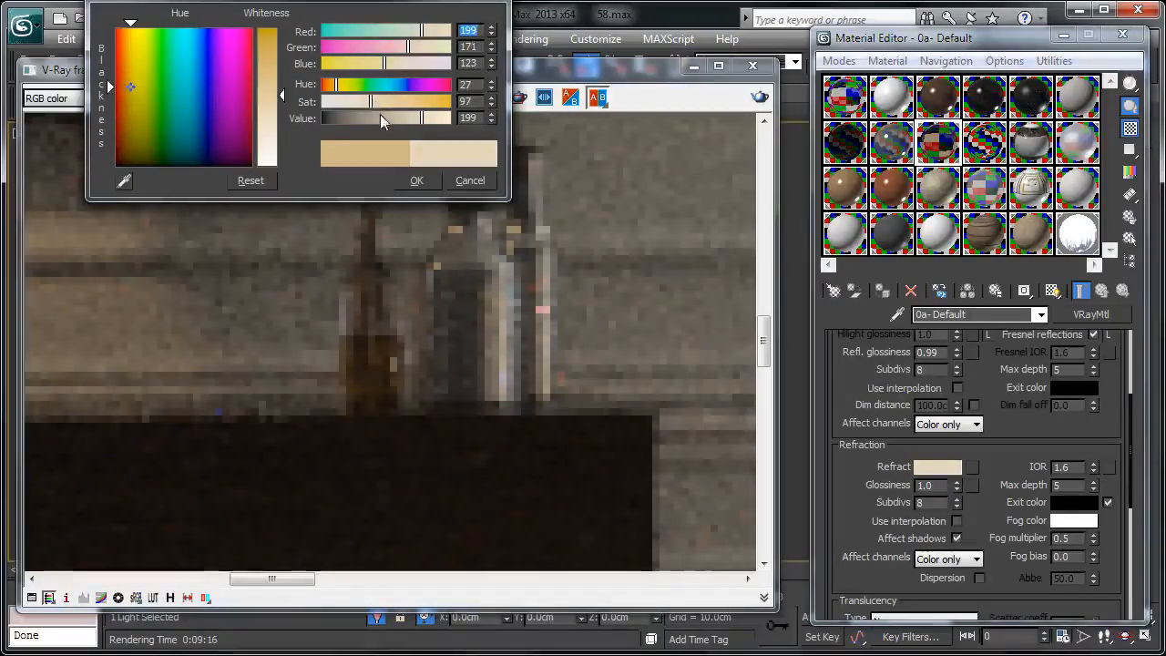
pyautogui.click(416, 181)
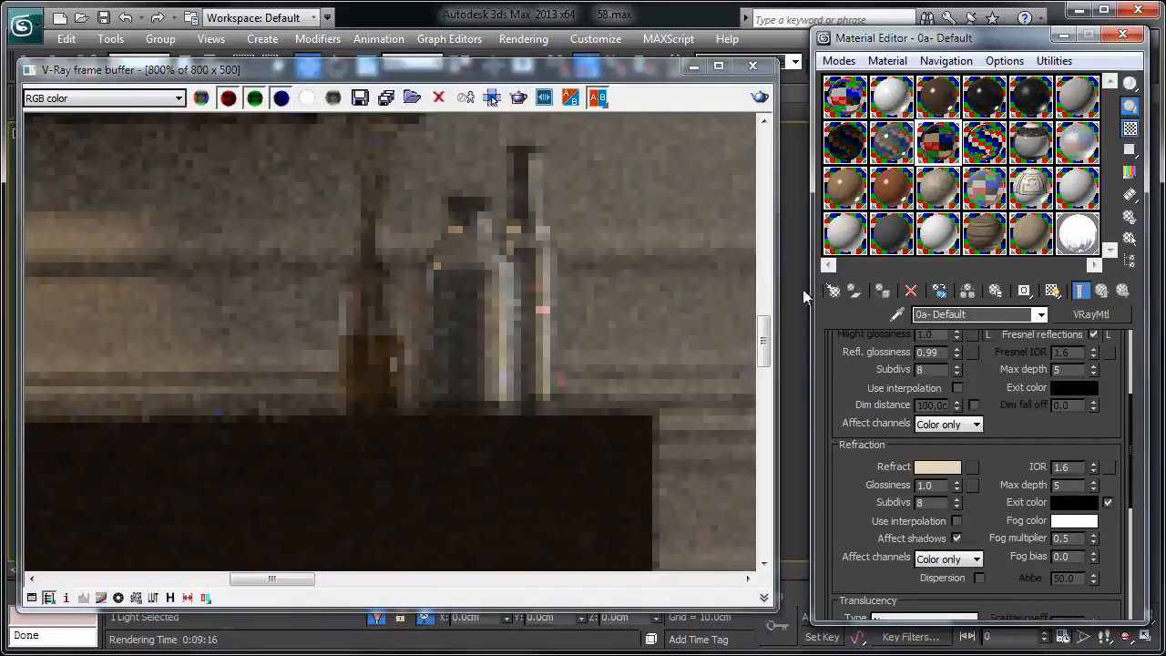
# Shift the glass material's refraction color to a light blue with hue 150
pyautogui.click(929, 470)
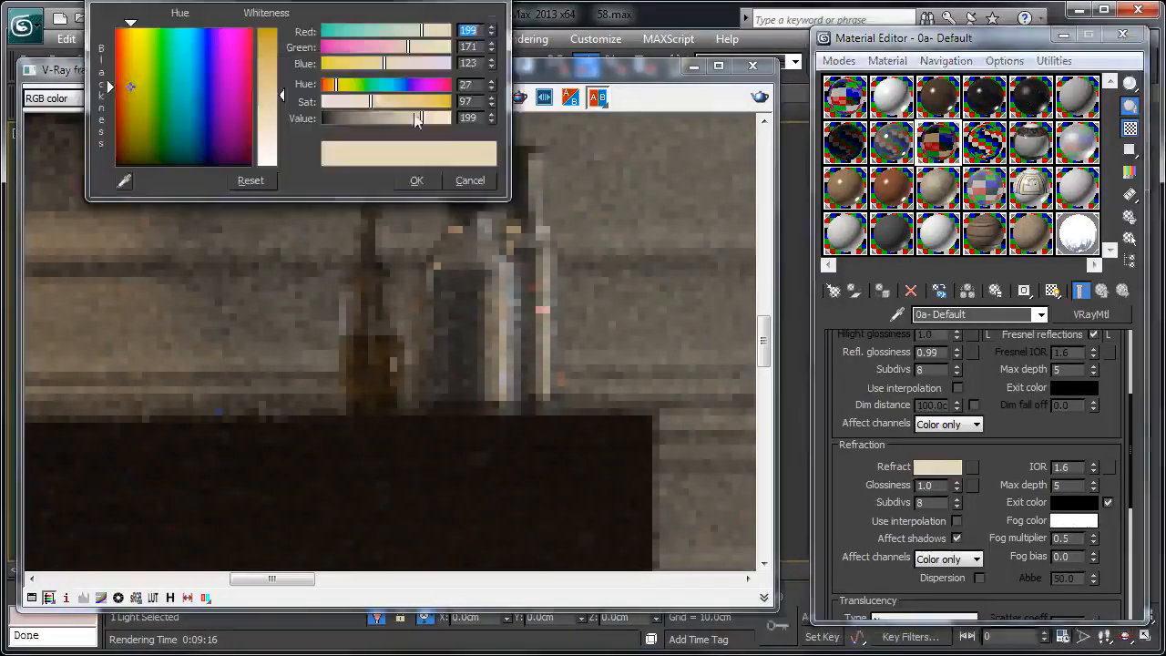
pyautogui.moveTo(374, 87); pyautogui.dragTo(398, 89)
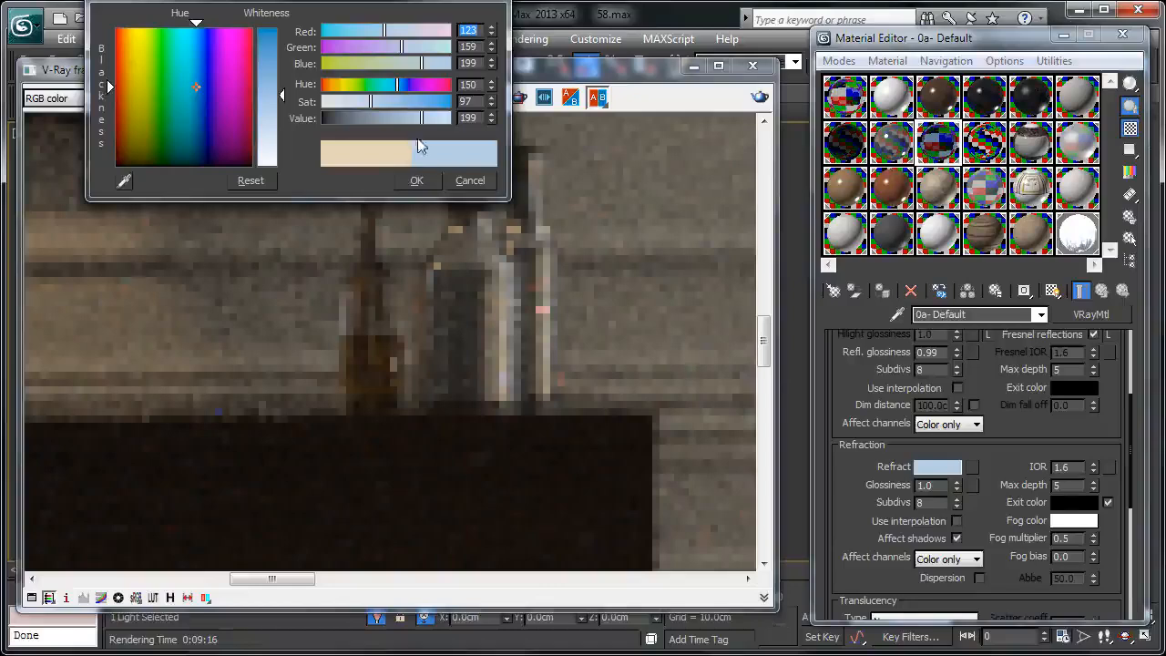
pyautogui.click(414, 180)
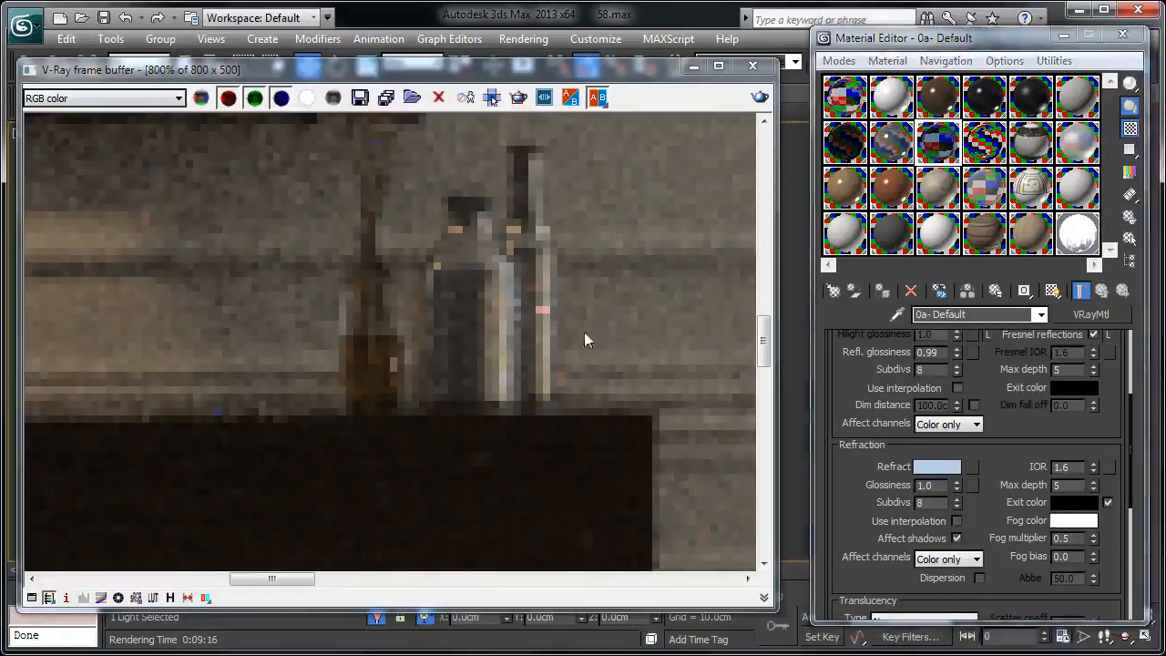
pyautogui.scroll(-1, 576, 331)
pyautogui.scroll(-2, 575, 331)
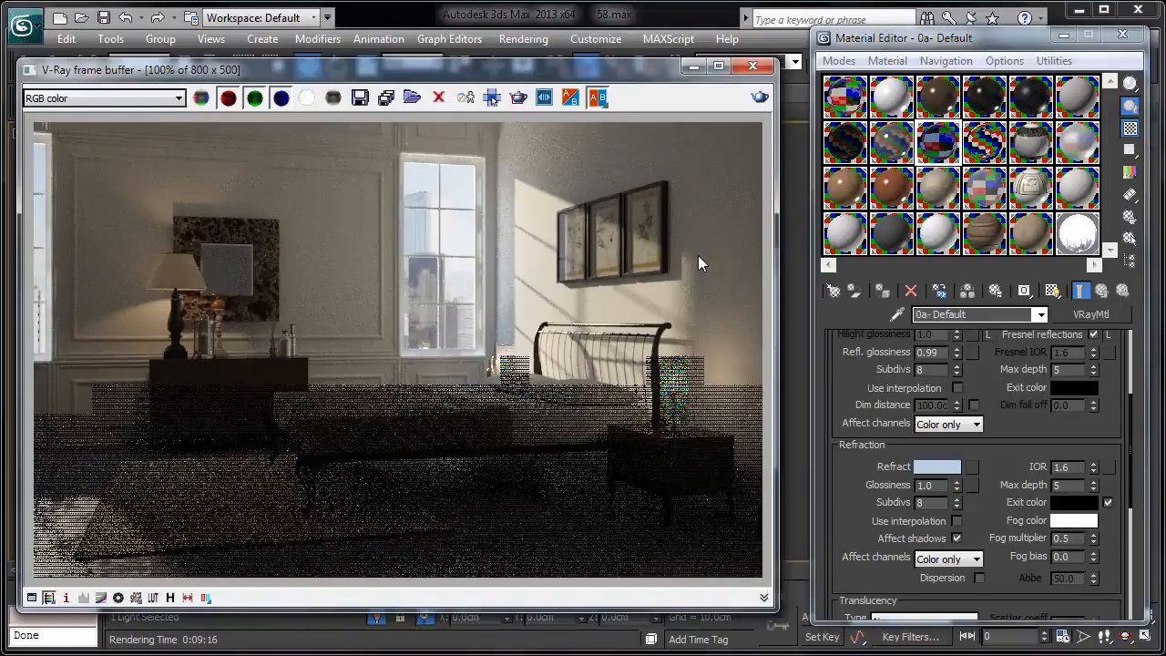
# Close the frame buffer and Material Editor, and set the render output width to 2000 with the image aspect locked
pyautogui.click(753, 65)
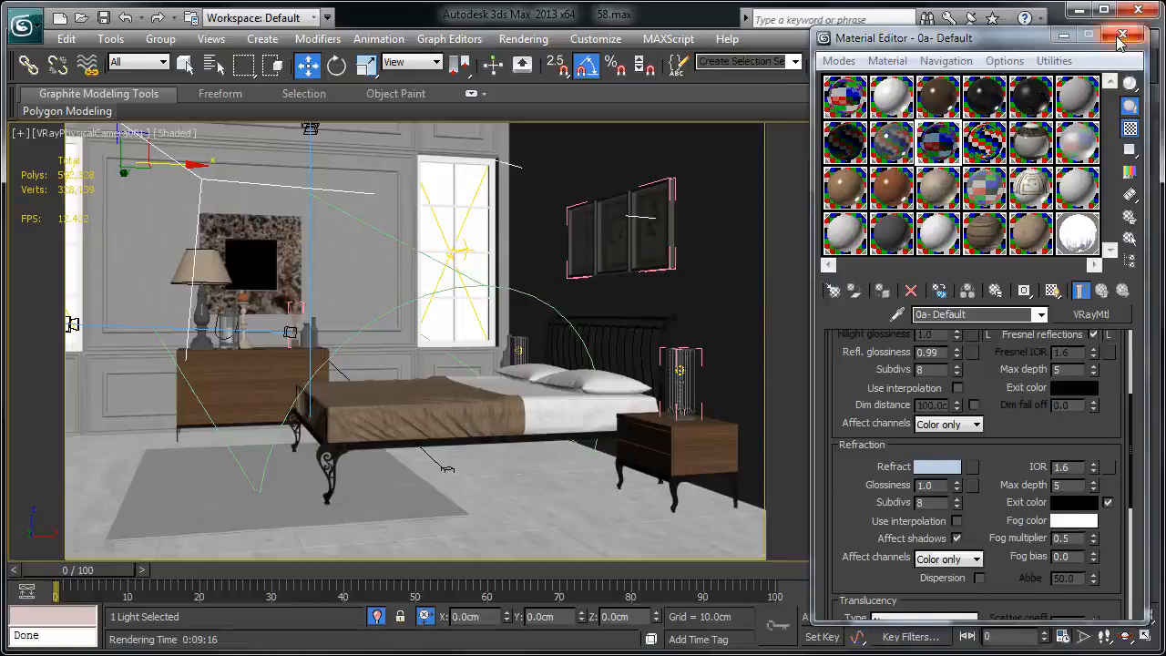
pyautogui.click(1120, 36)
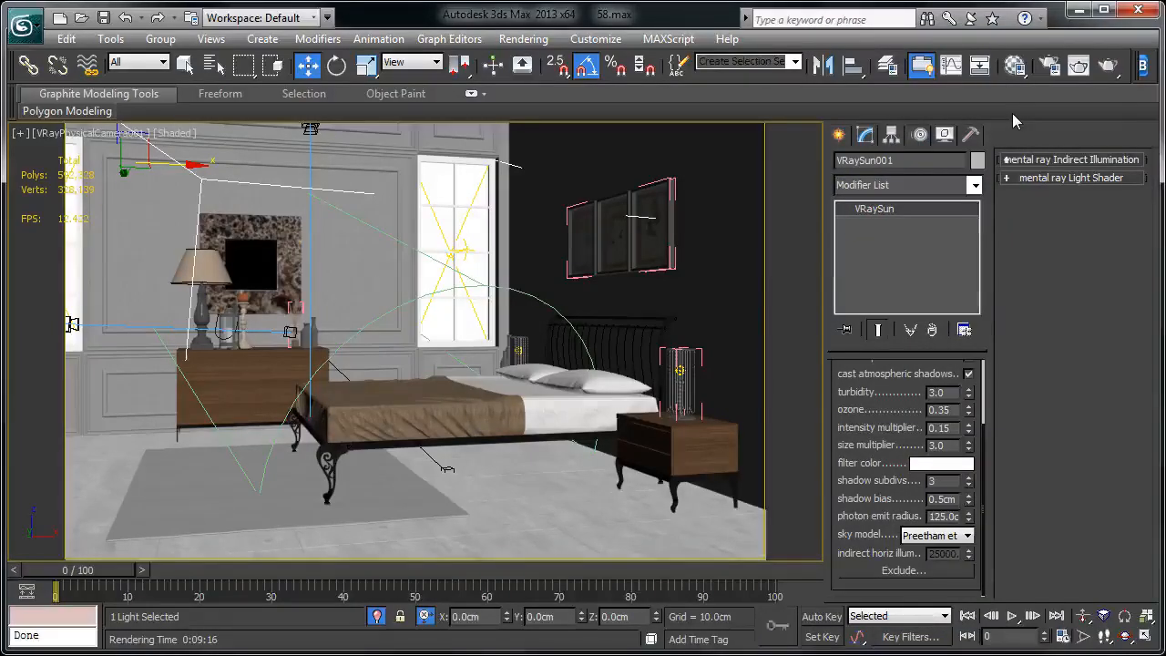
pyautogui.press('F10')
pyautogui.click(733, 91)
pyautogui.doubleClick(860, 347)
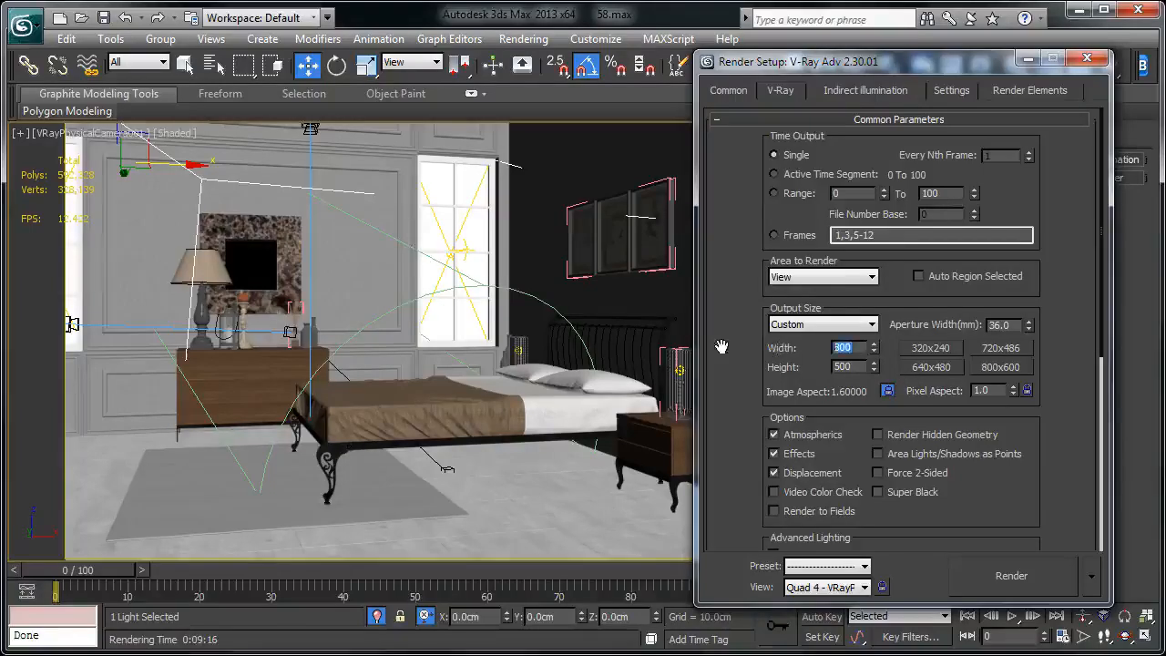
pyautogui.write('2000')
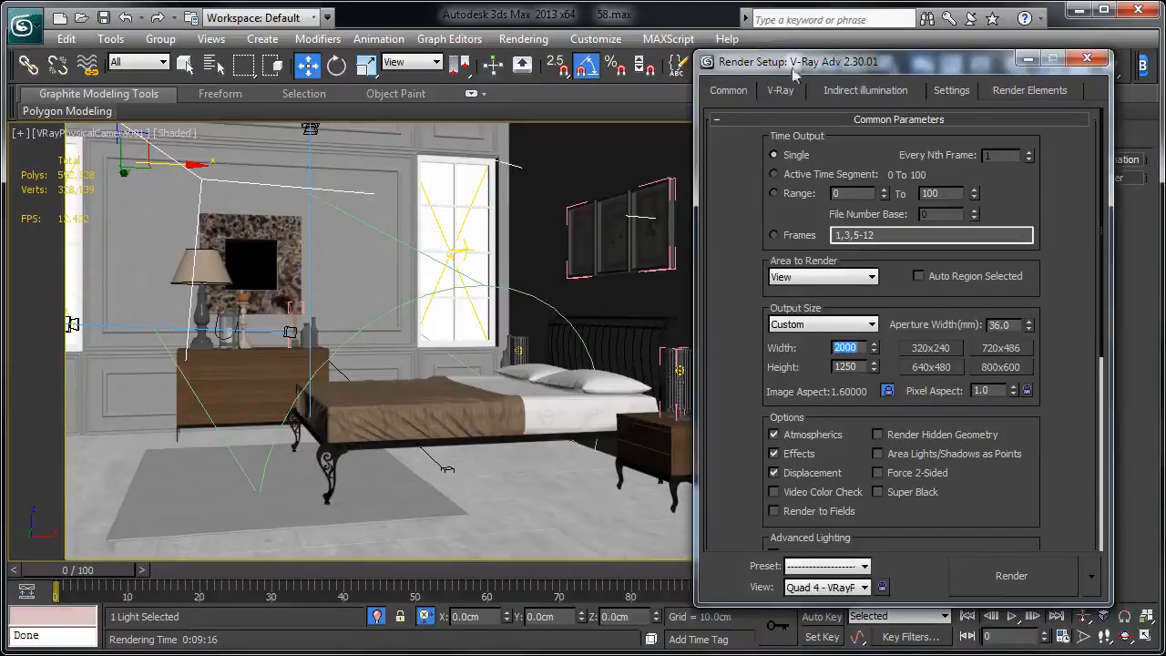
# Set the maximum subdivs of the Adaptive DMC image sampler to 24
pyautogui.moveTo(803, 66); pyautogui.dragTo(641, 68)
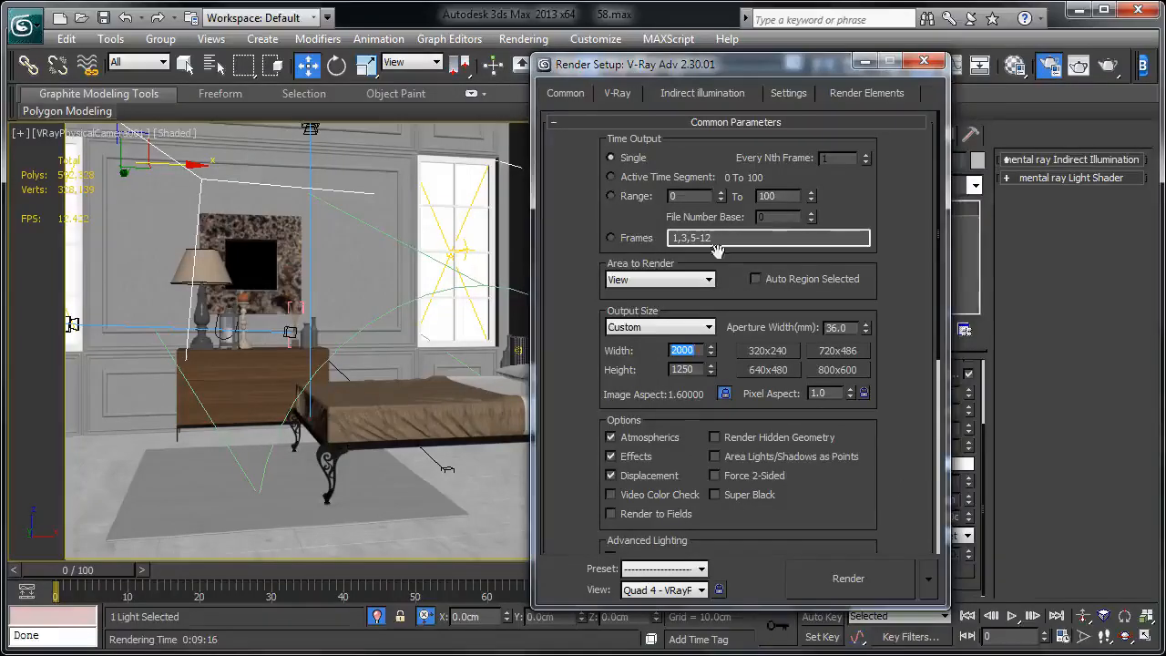
pyautogui.click(618, 101)
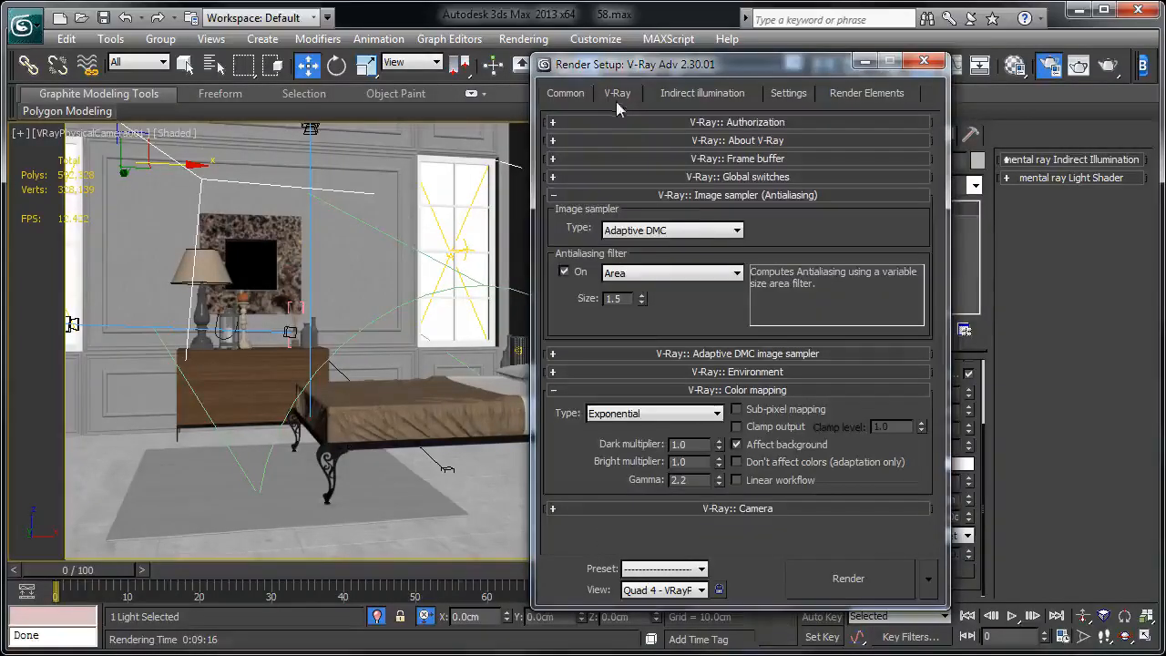
pyautogui.click(745, 354)
pyautogui.write('24')
pyautogui.press('Return')
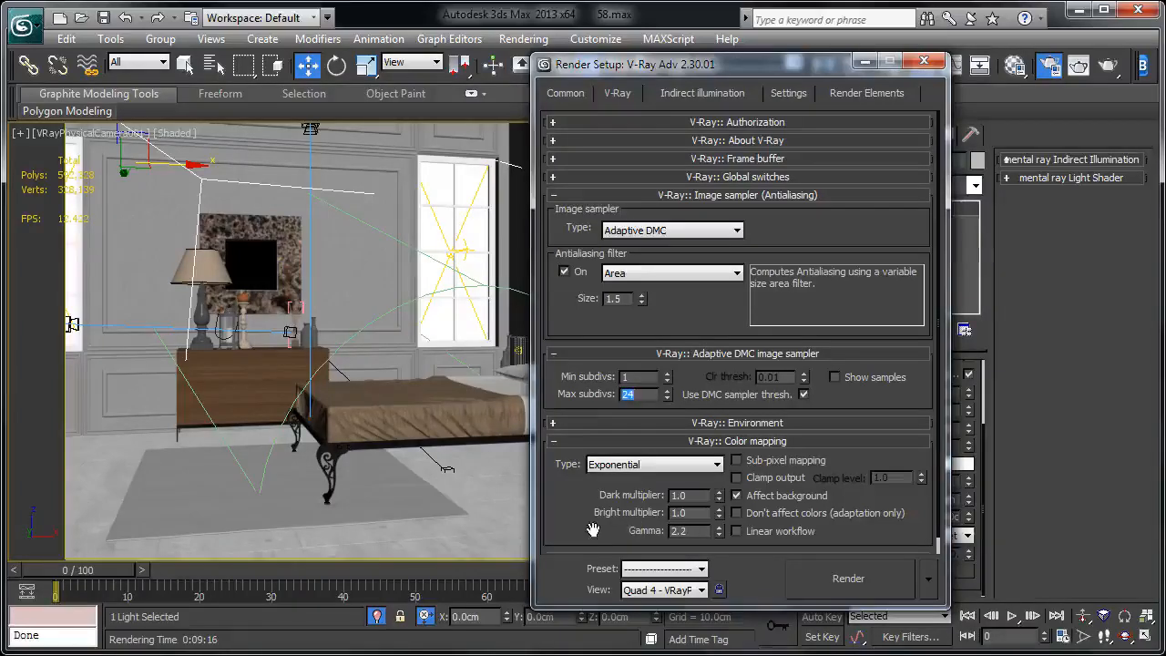
pyautogui.moveTo(591, 531); pyautogui.dragTo(586, 460)
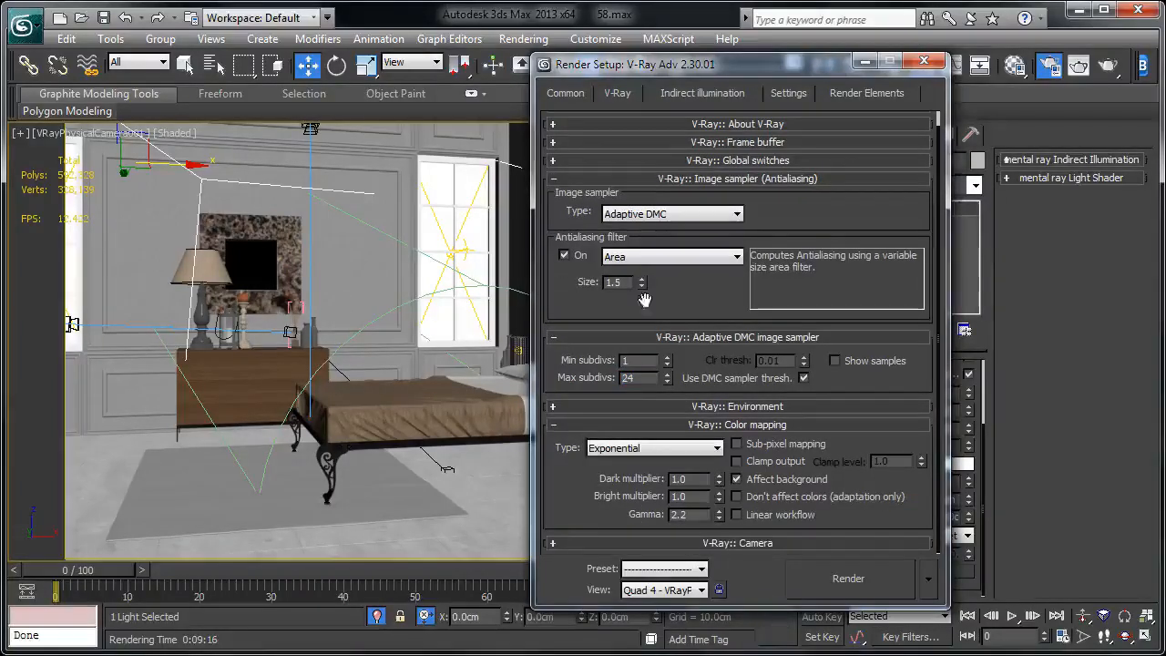
# Set the Brute force GI subdivs to 50 in the indirect illumination settings
pyautogui.click(685, 94)
pyautogui.doubleClick(610, 353)
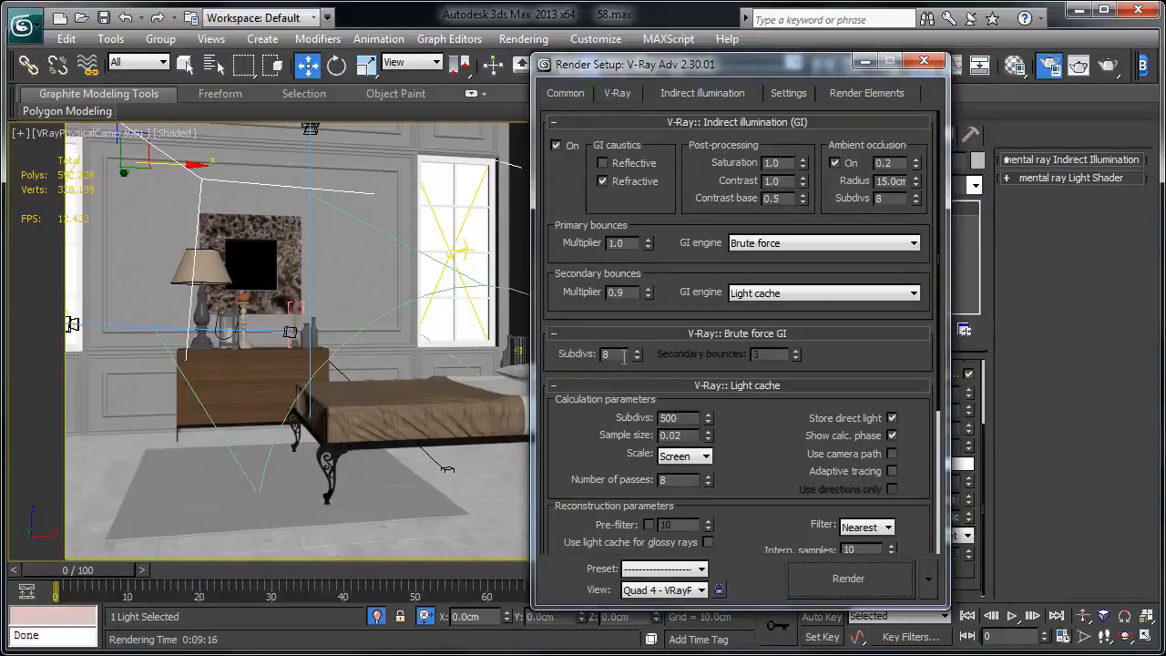
pyautogui.write('50')
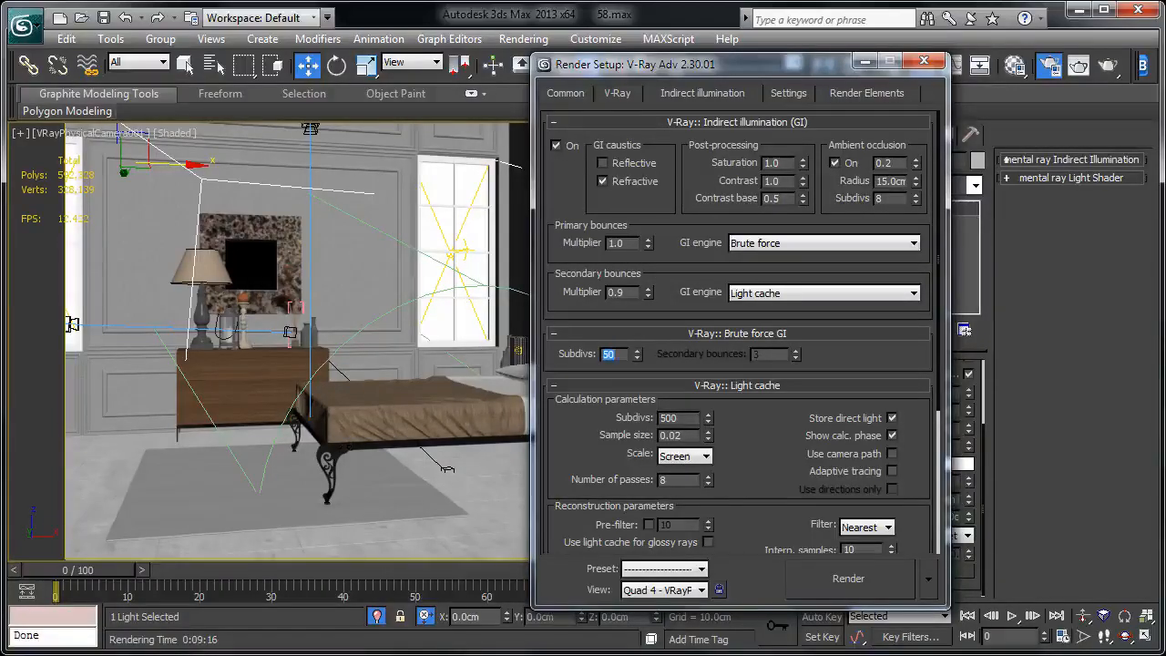
# Set the light cache subdivs to 1500 and its sample size to 0.001
pyautogui.doubleClick(676, 418)
pyautogui.write('15')
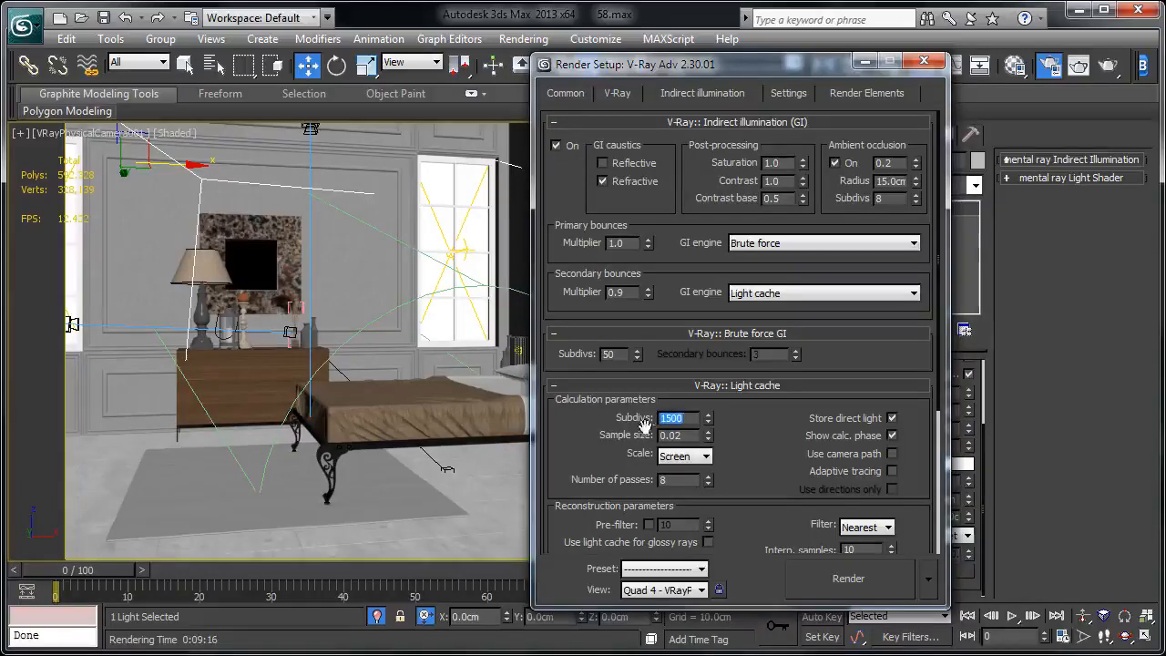
pyautogui.doubleClick(675, 435)
pyautogui.write('0.001')
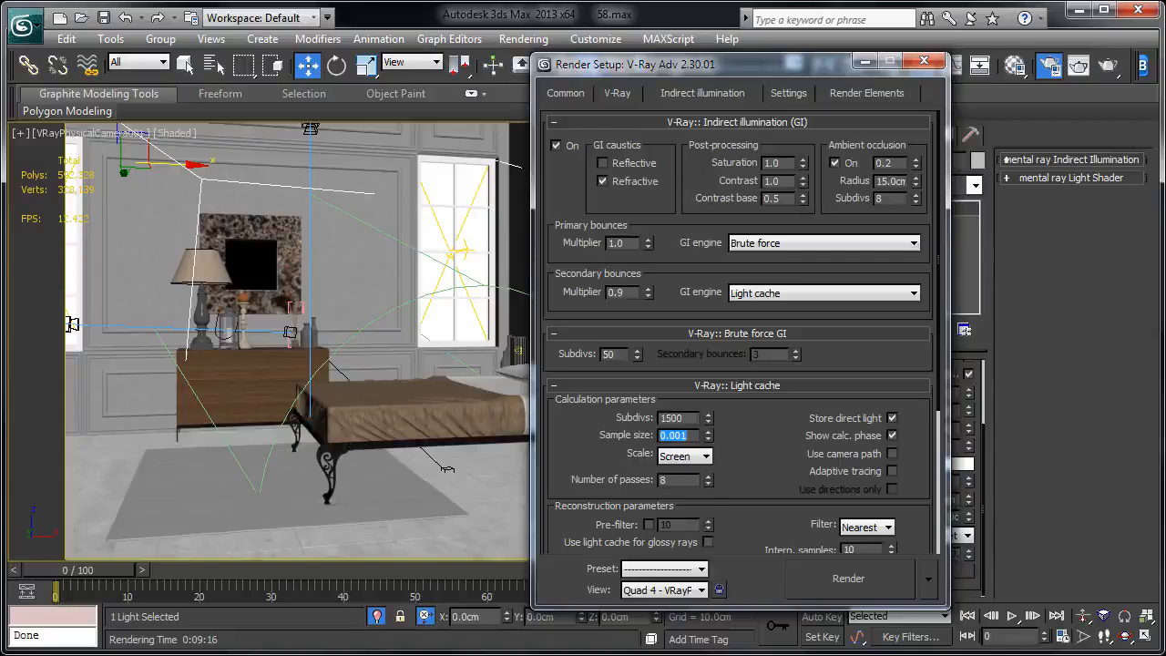
# Enable the light cache pre-filter with a value of 100 and turn on light cache for glossy rays
pyautogui.scroll(-2, 660, 510)
pyautogui.click(649, 478)
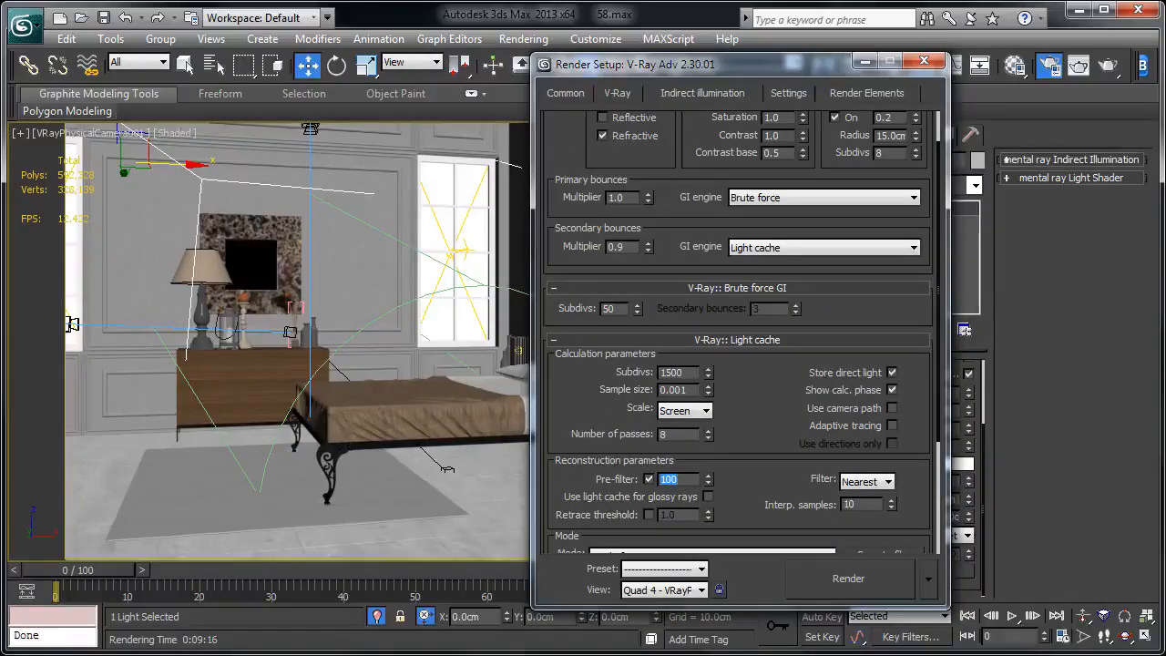
pyautogui.moveTo(770, 483); pyautogui.dragTo(726, 428)
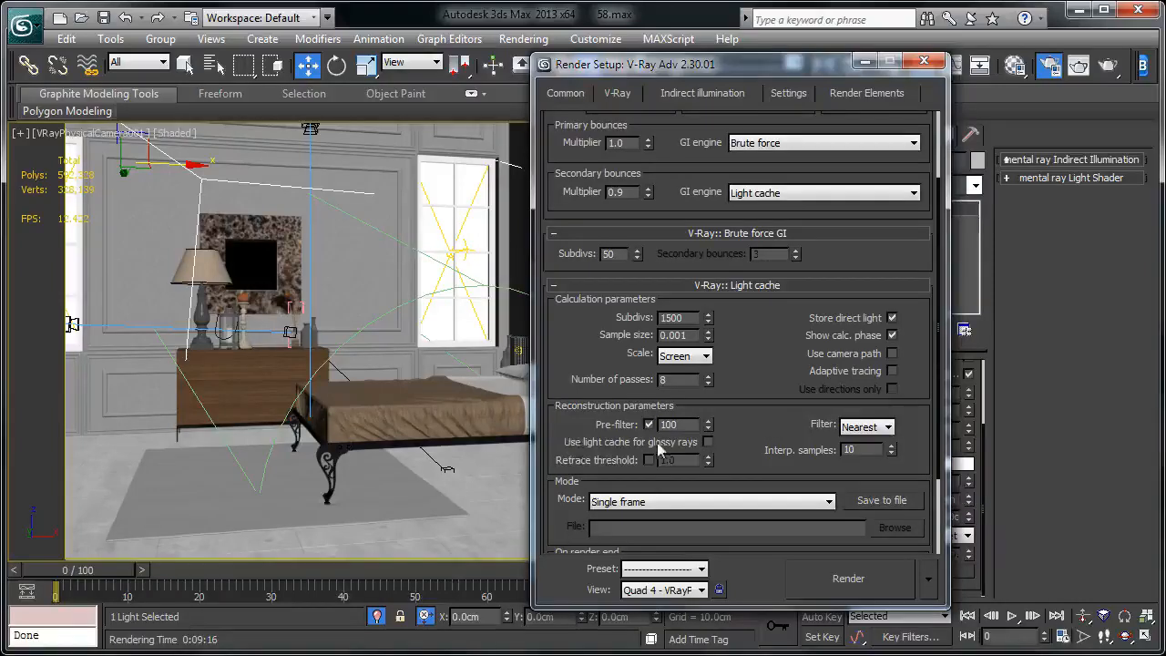
pyautogui.moveTo(757, 440); pyautogui.dragTo(765, 312)
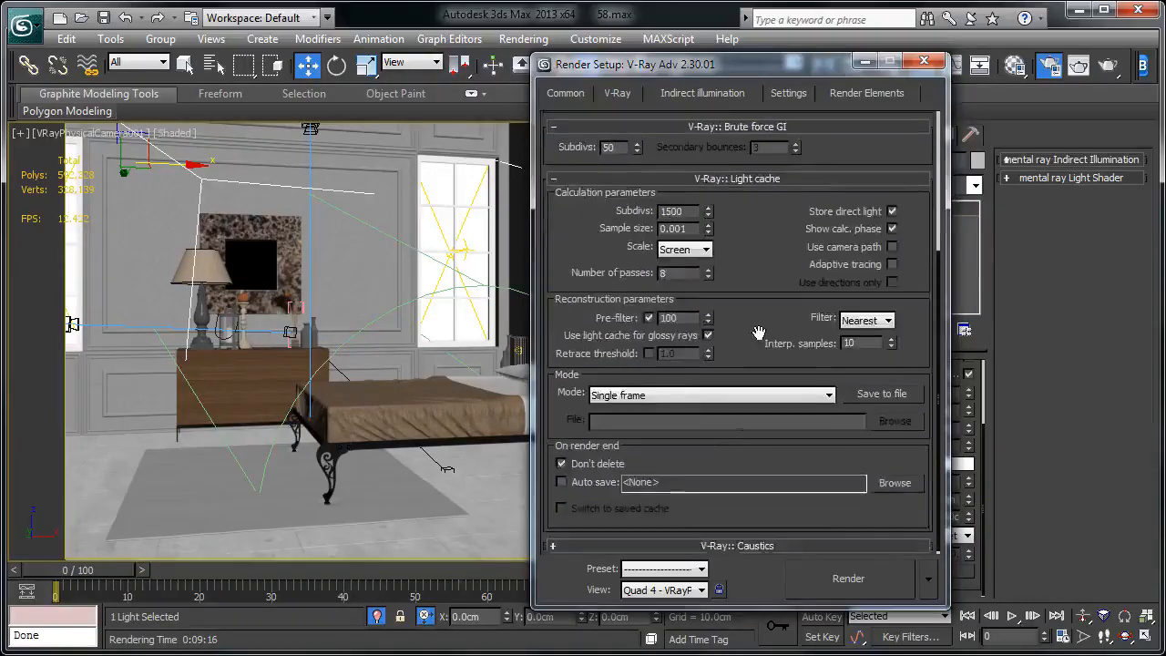
# Set the DMC sampler's noise threshold to 0.005 and its global subdivs multiplier to 1.5
pyautogui.click(787, 94)
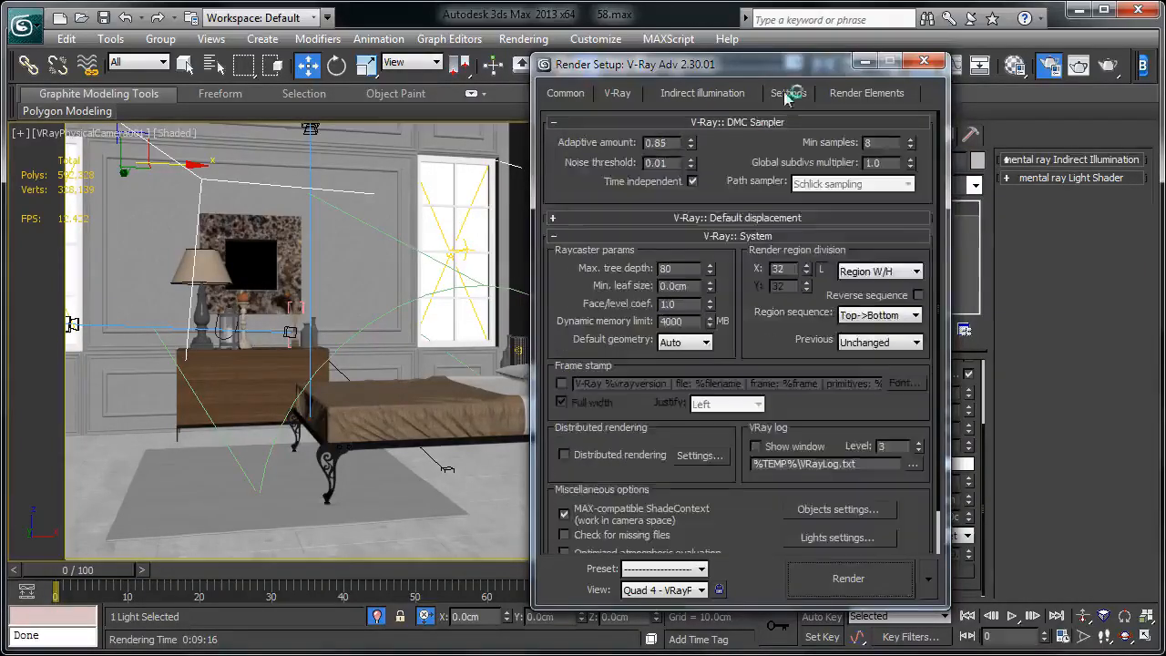
pyautogui.click(672, 163)
pyautogui.press('BackSpace')
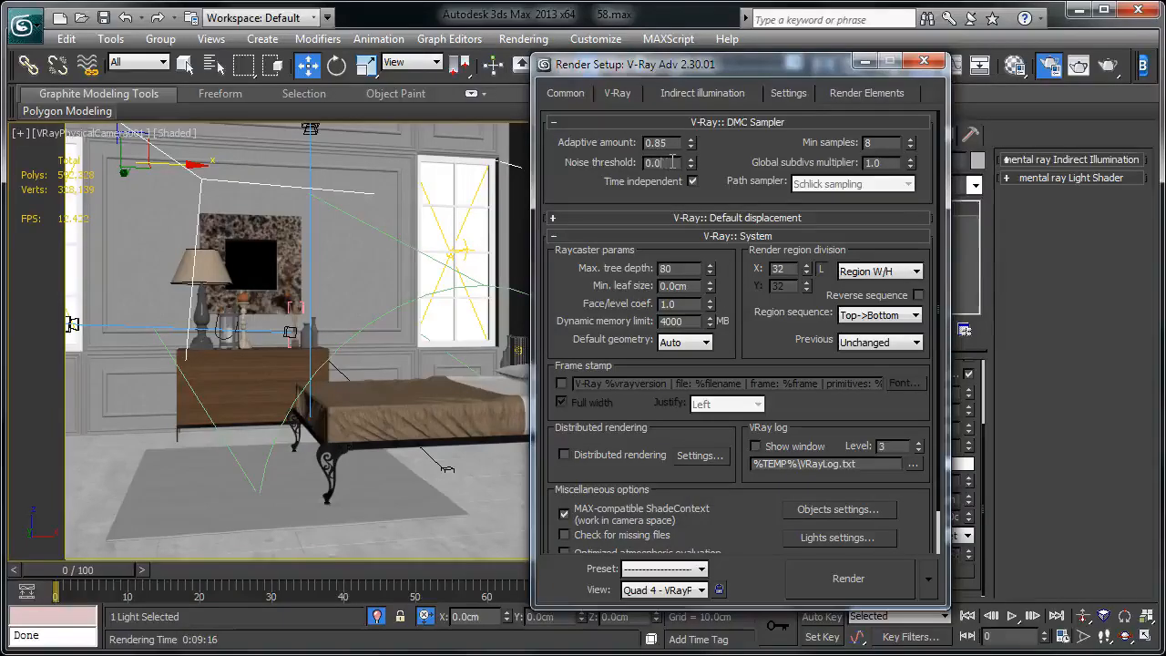
pyautogui.write('05')
pyautogui.moveTo(889, 164); pyautogui.dragTo(763, 181)
pyautogui.write('5')
pyautogui.press('Return')
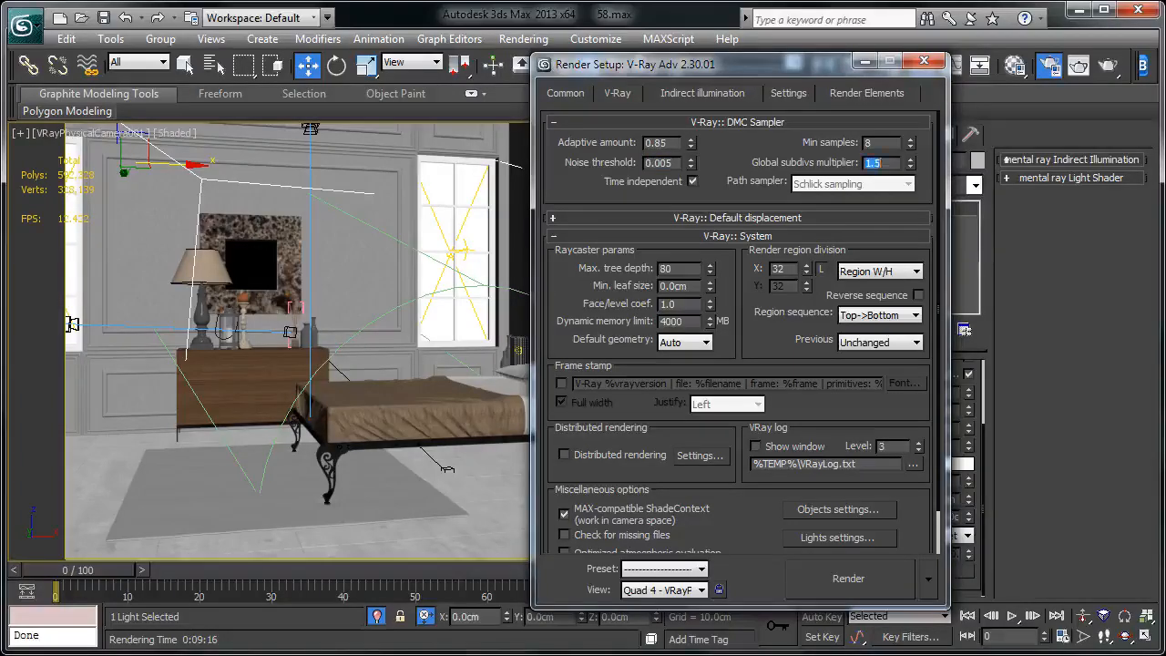